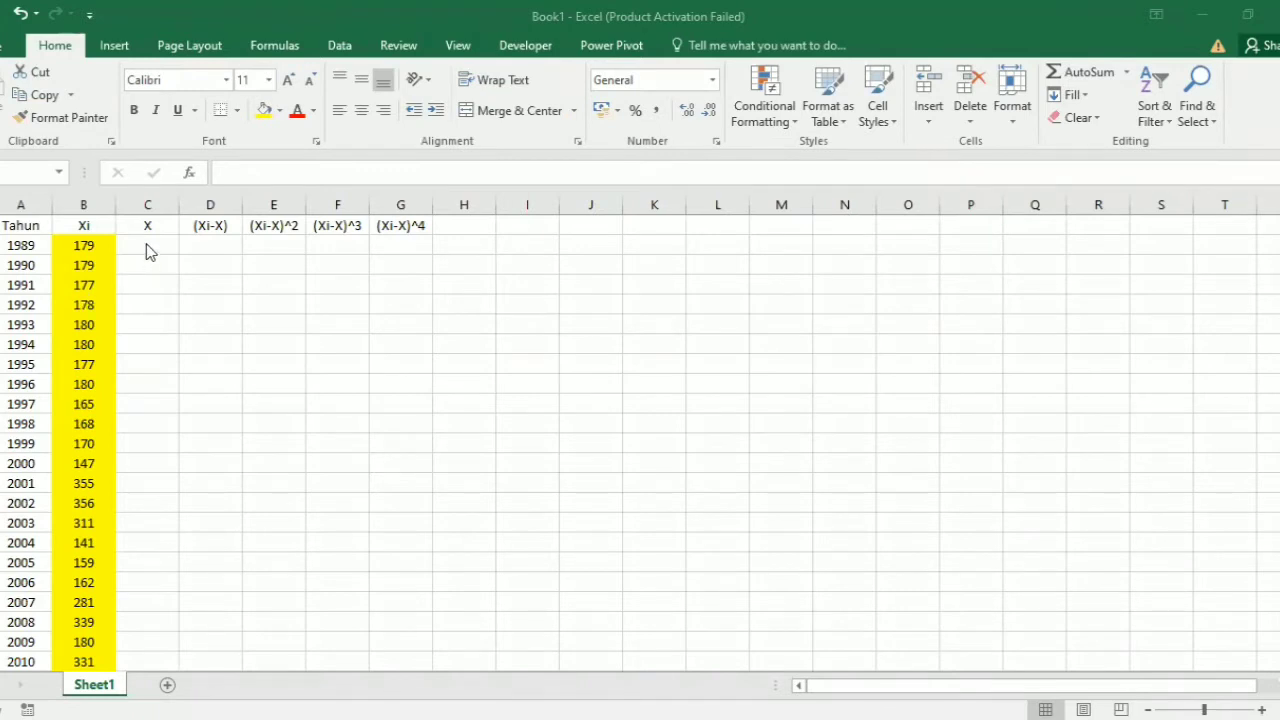
Step: Enter an AVERAGE formula over the Xi values B2:B32 in cell C2 of the X column
left_click(147, 243)
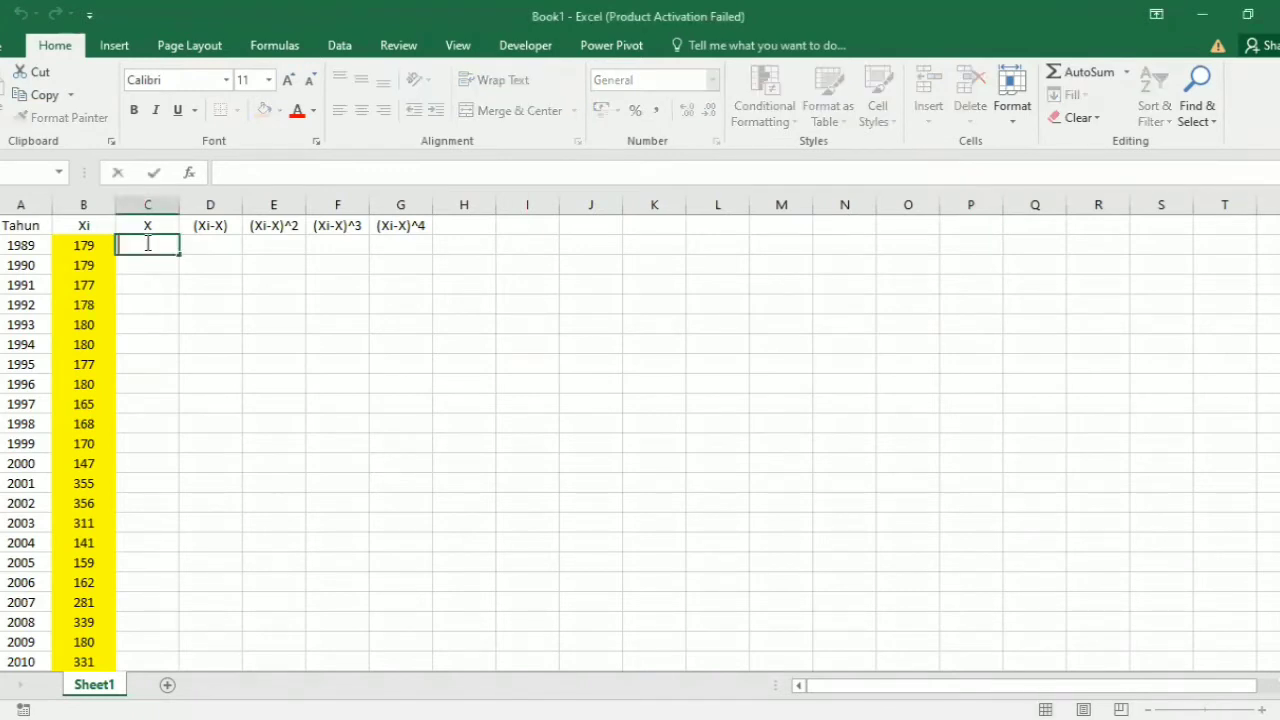
type("=a")
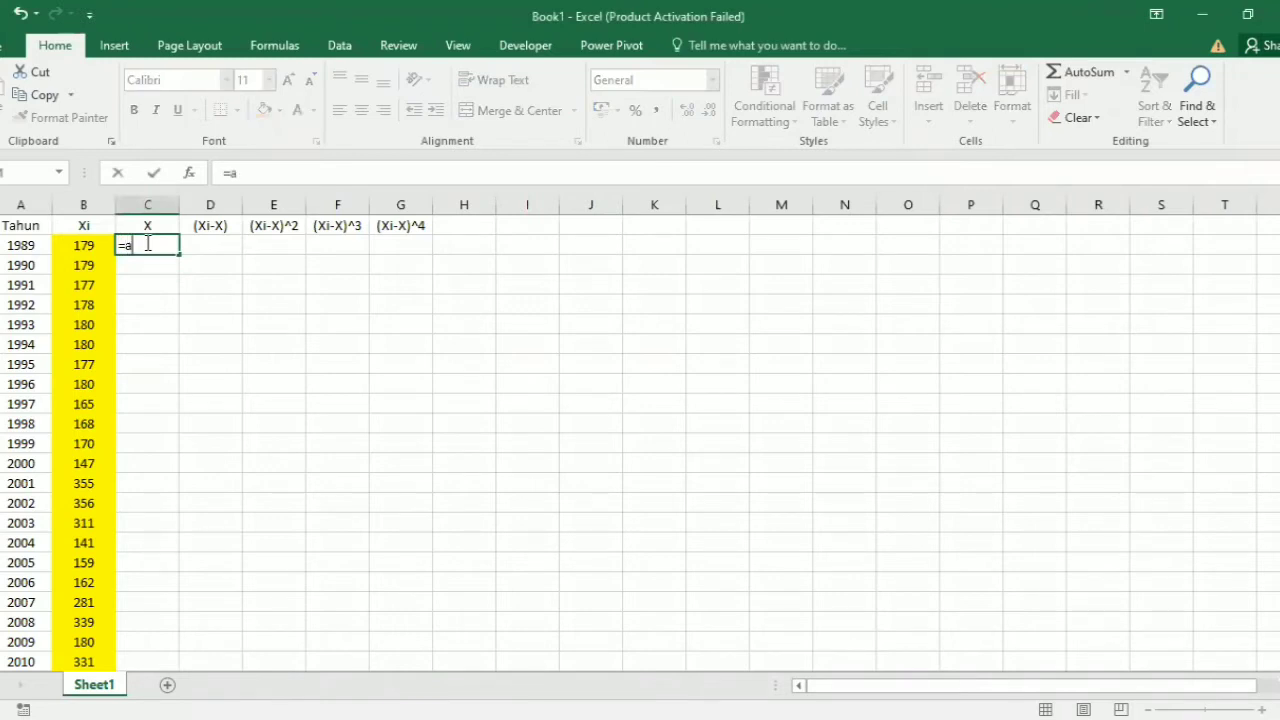
type("vera")
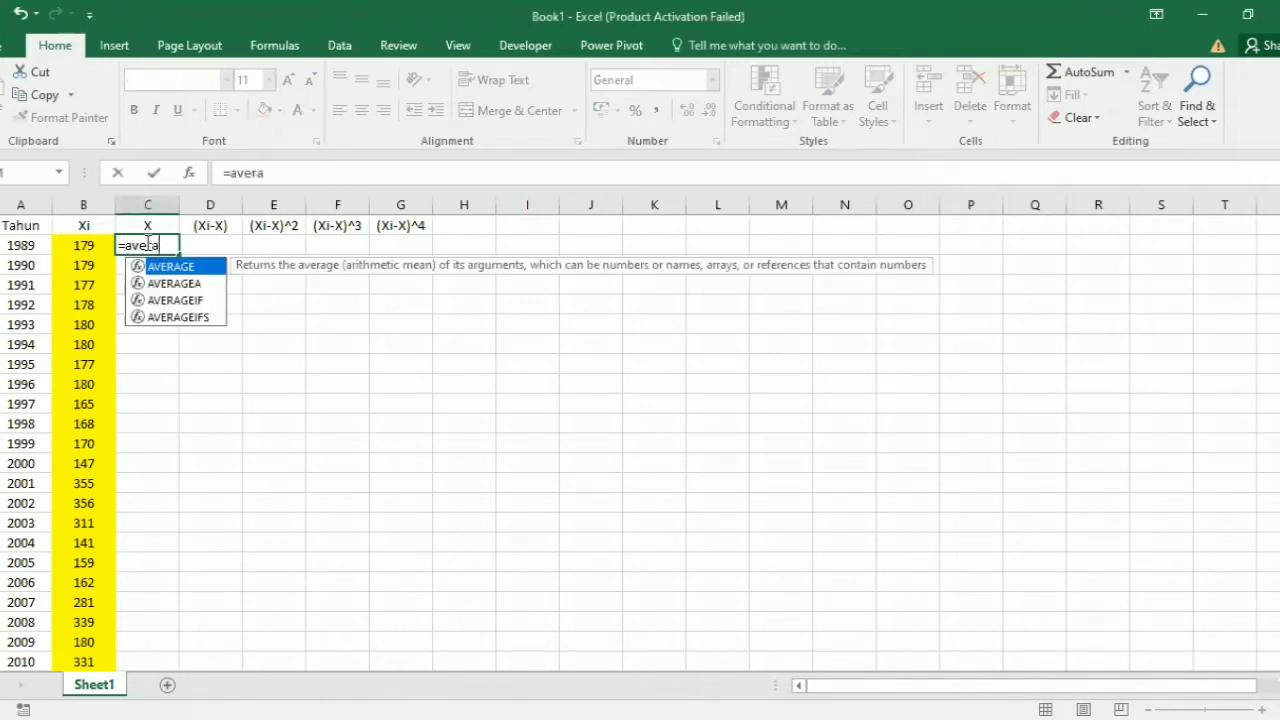
type("ge(")
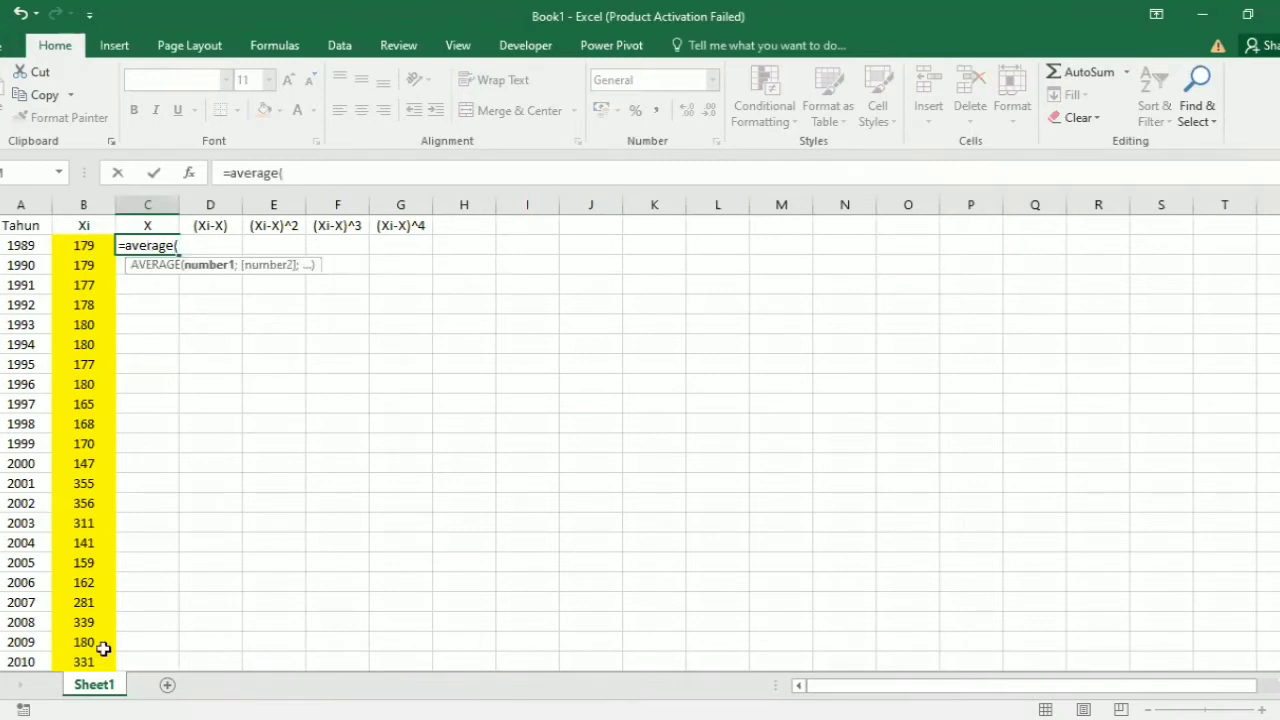
key("Left")
key("ctrl+shift+Down")
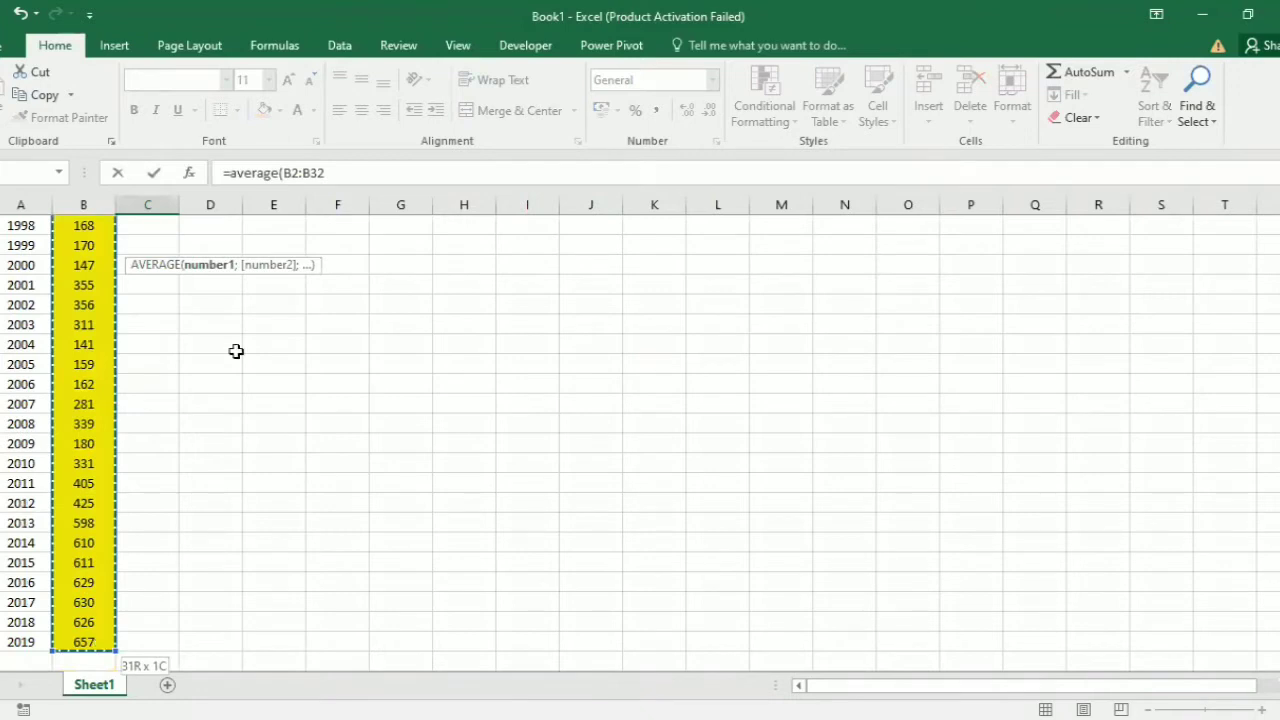
key("Return")
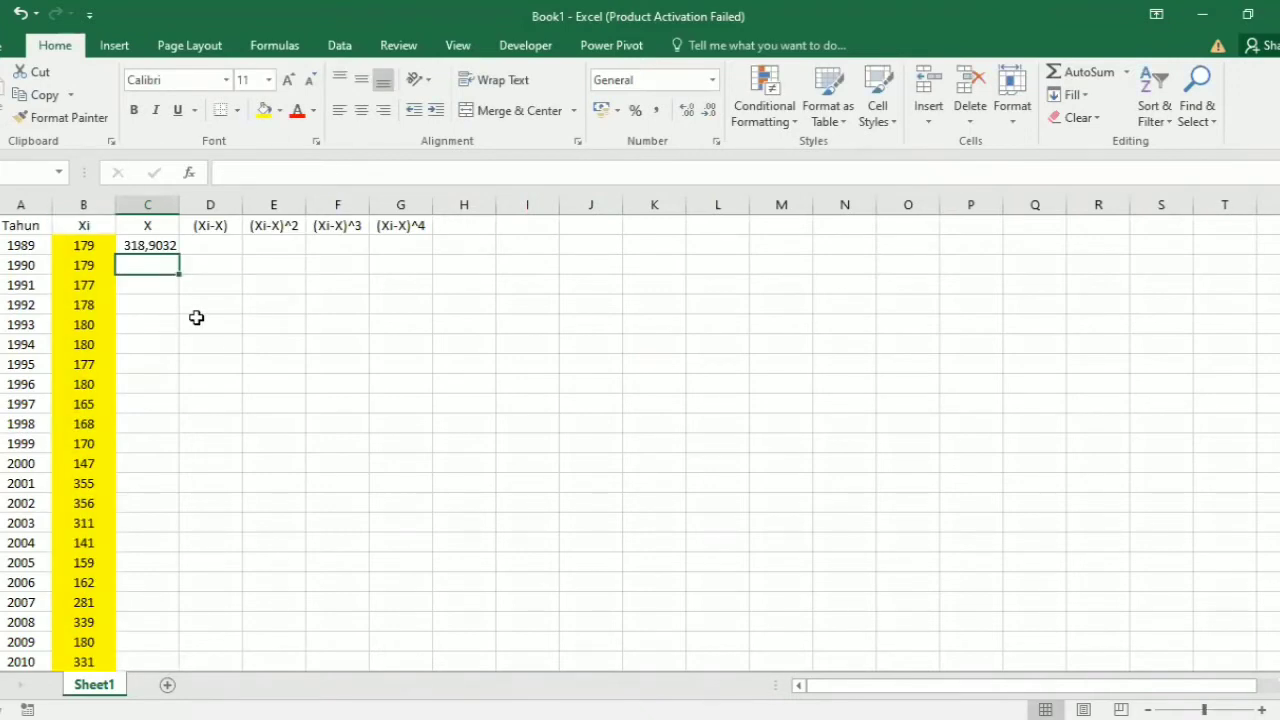
Step: Enter =C2 in cell C3 and fill it down the X column to the 2019 row
left_click(157, 243)
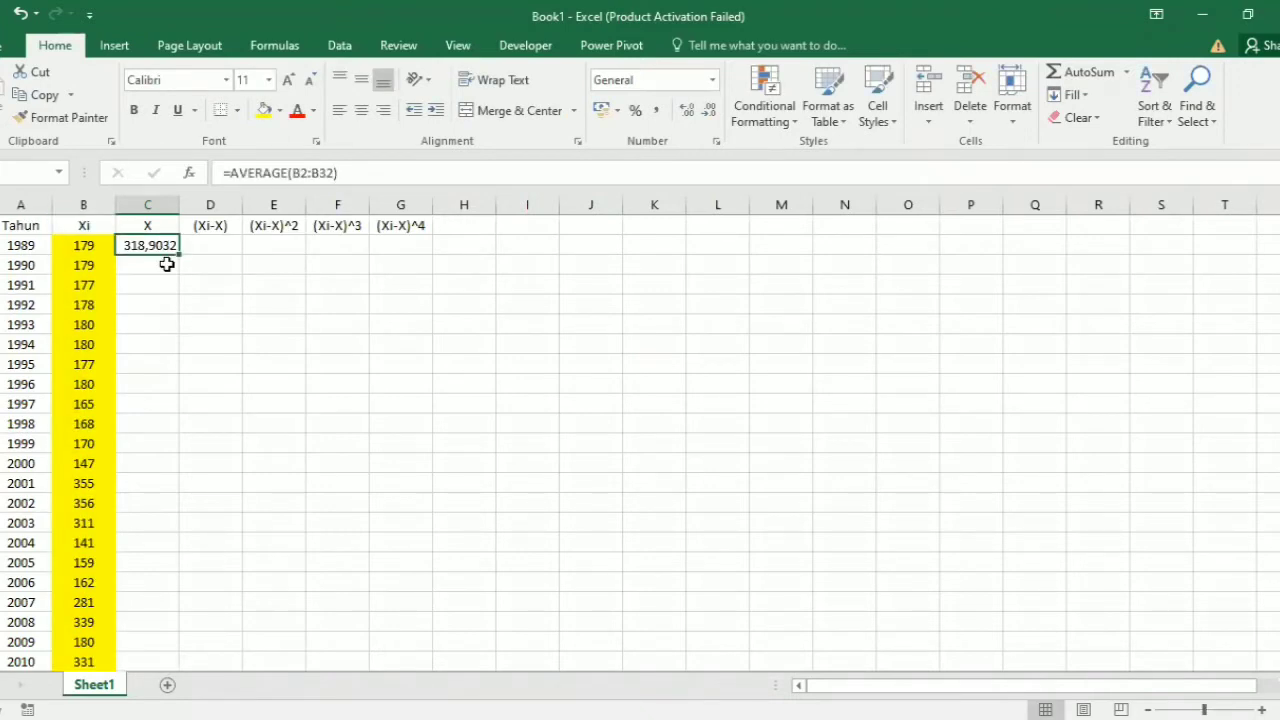
left_click(166, 264)
type("=")
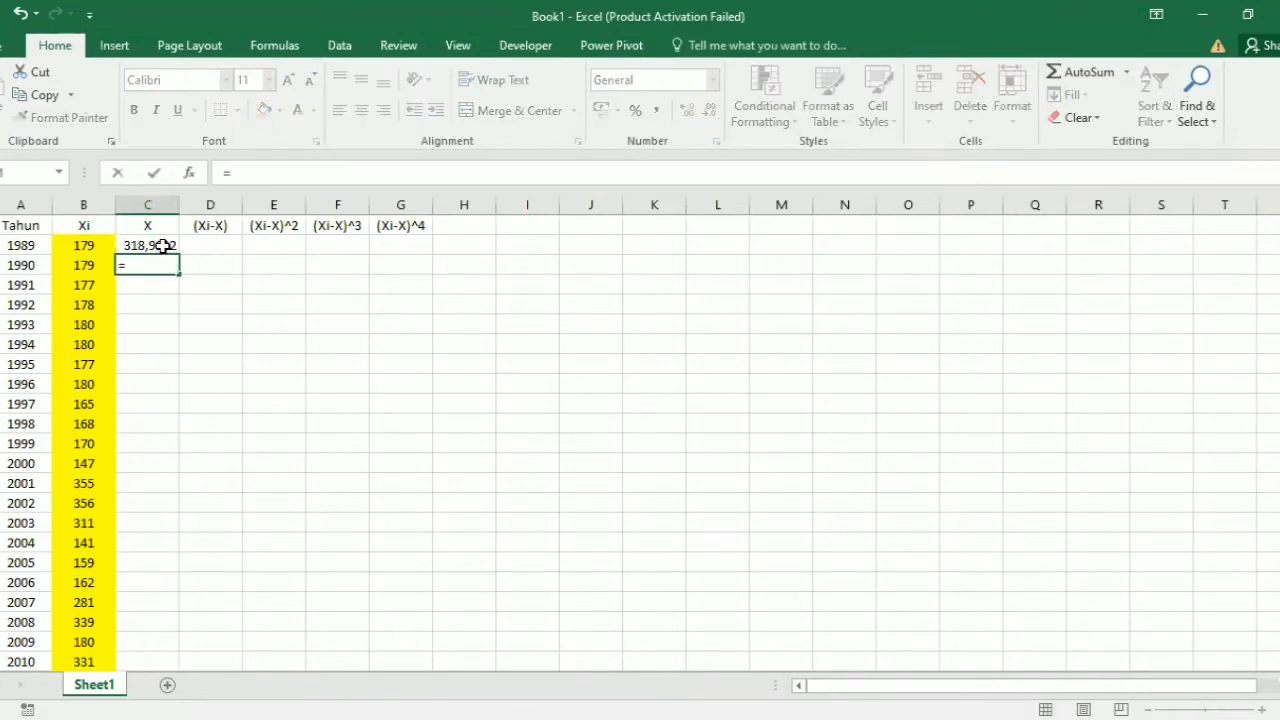
left_click(163, 246)
key("Return")
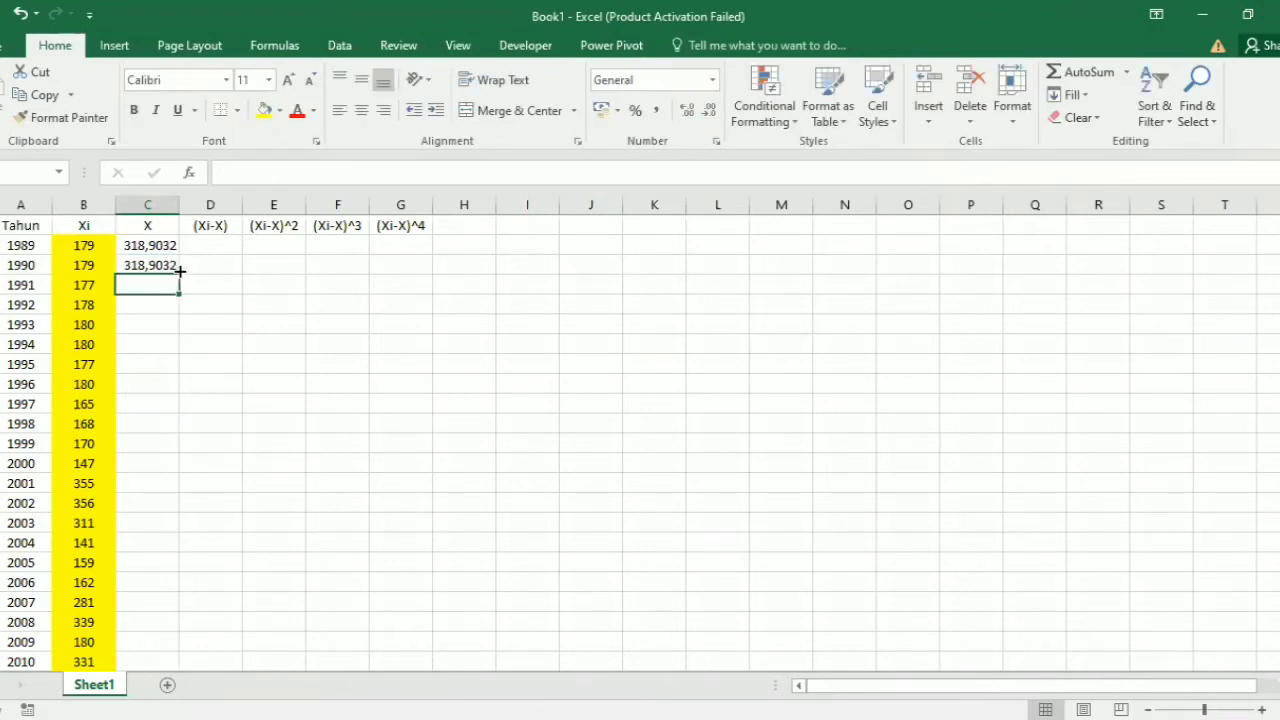
left_click(168, 265)
left_click_drag(179, 274, 156, 648)
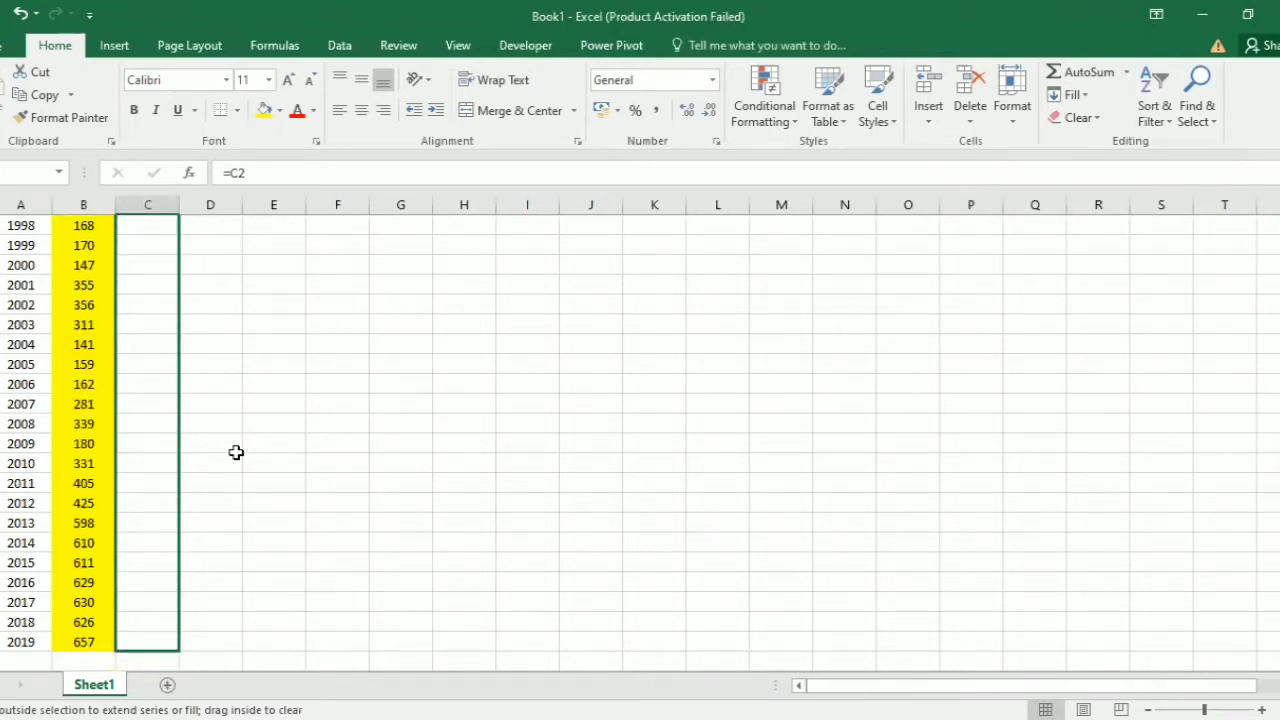
Step: Enter =B2-C2 in cell D2 and fill it down the (Xi-X) column to the 2019 row
scroll(237, 452, "up", 4)
left_click(215, 244)
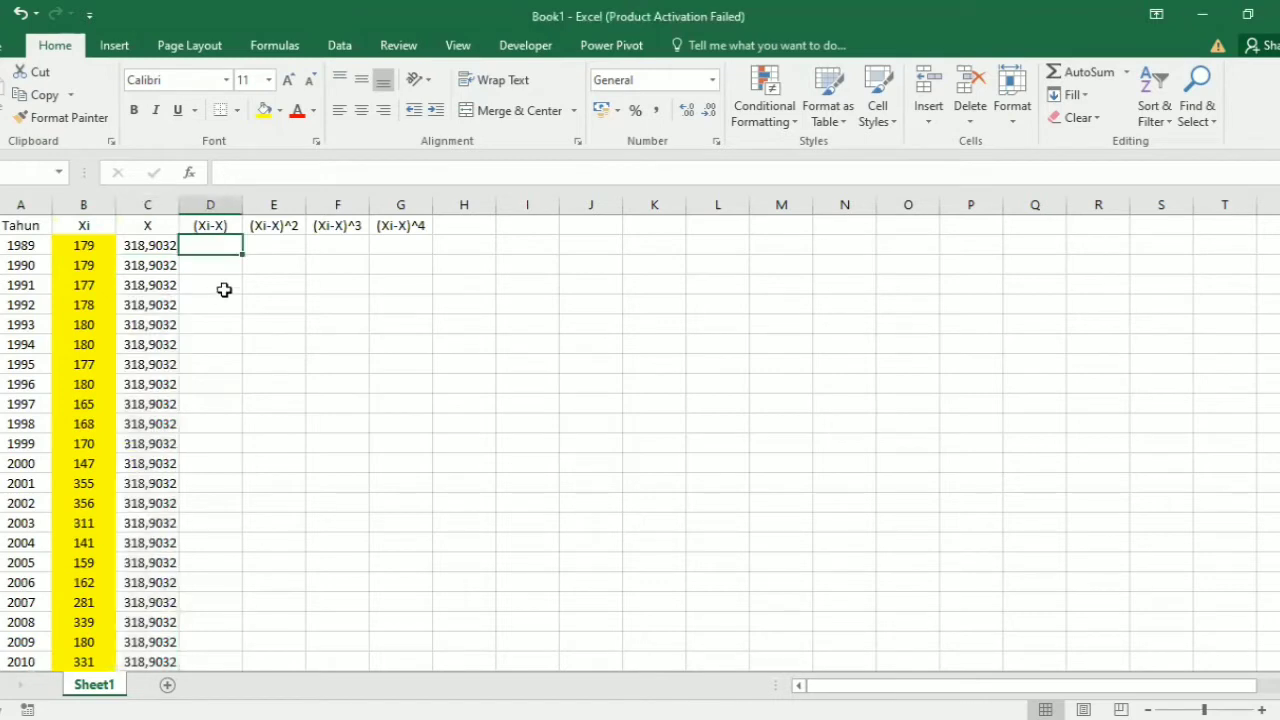
double_click(195, 245)
type("=")
left_click(93, 245)
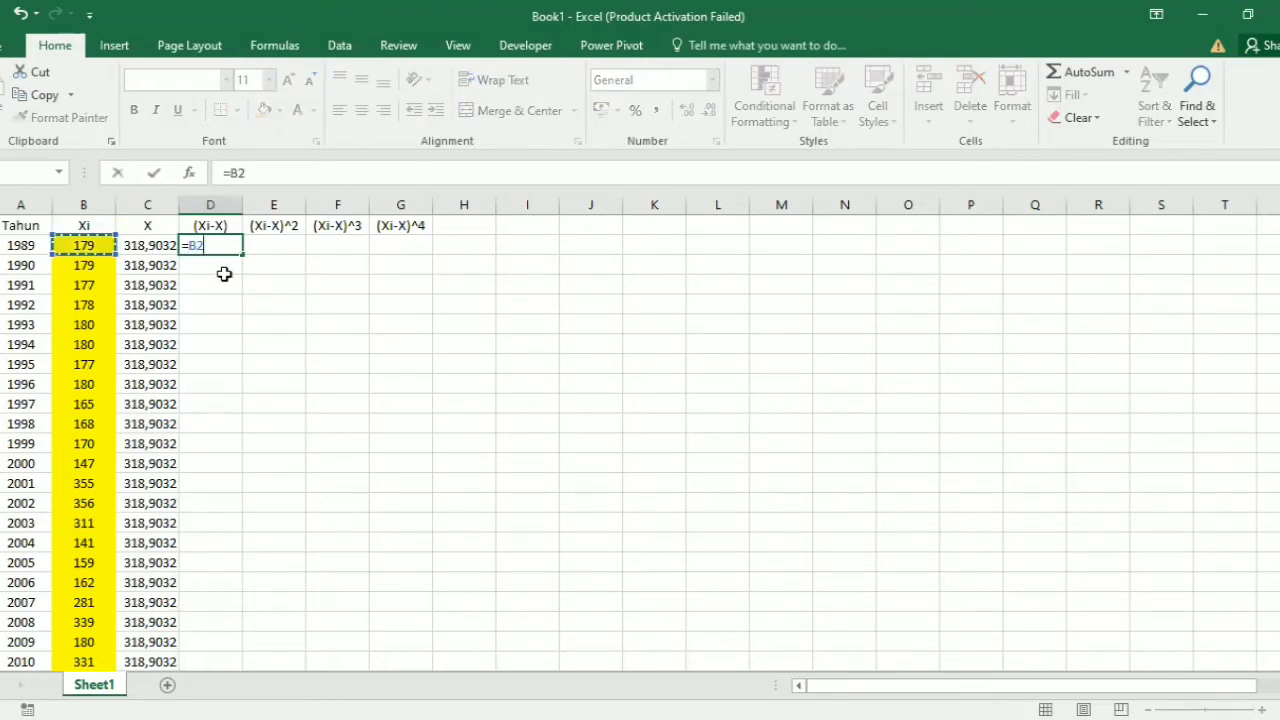
type("-C2")
key("Return")
left_click(229, 245)
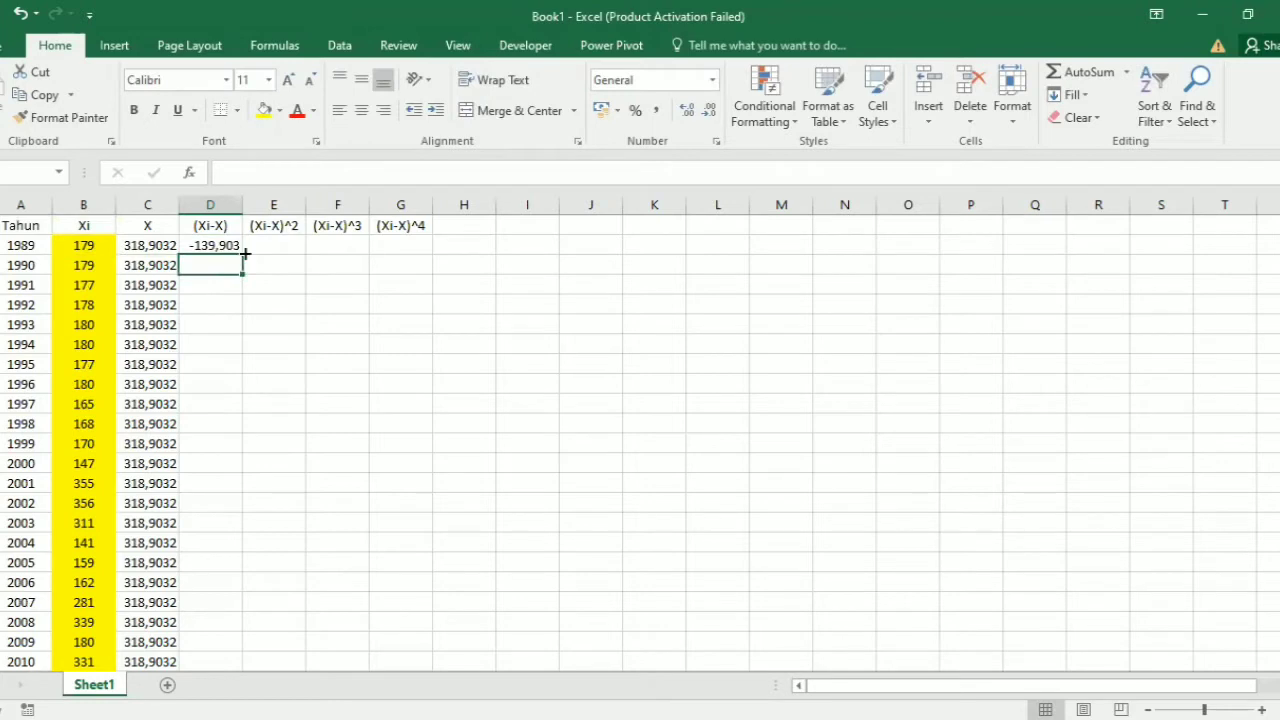
left_click_drag(241, 251, 240, 643)
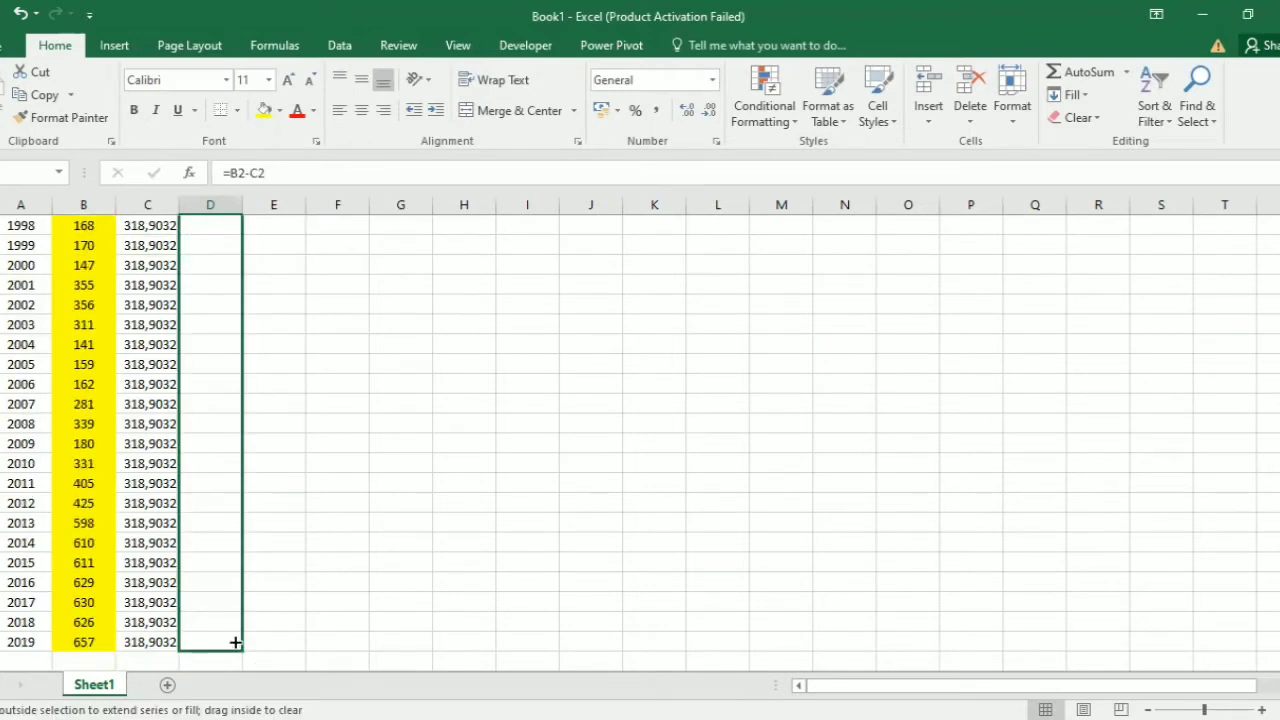
Step: Enter =D2^2 in cell E2 and fill it down the (Xi-X)^2 column to the 2019 row
scroll(304, 271, "up", 4)
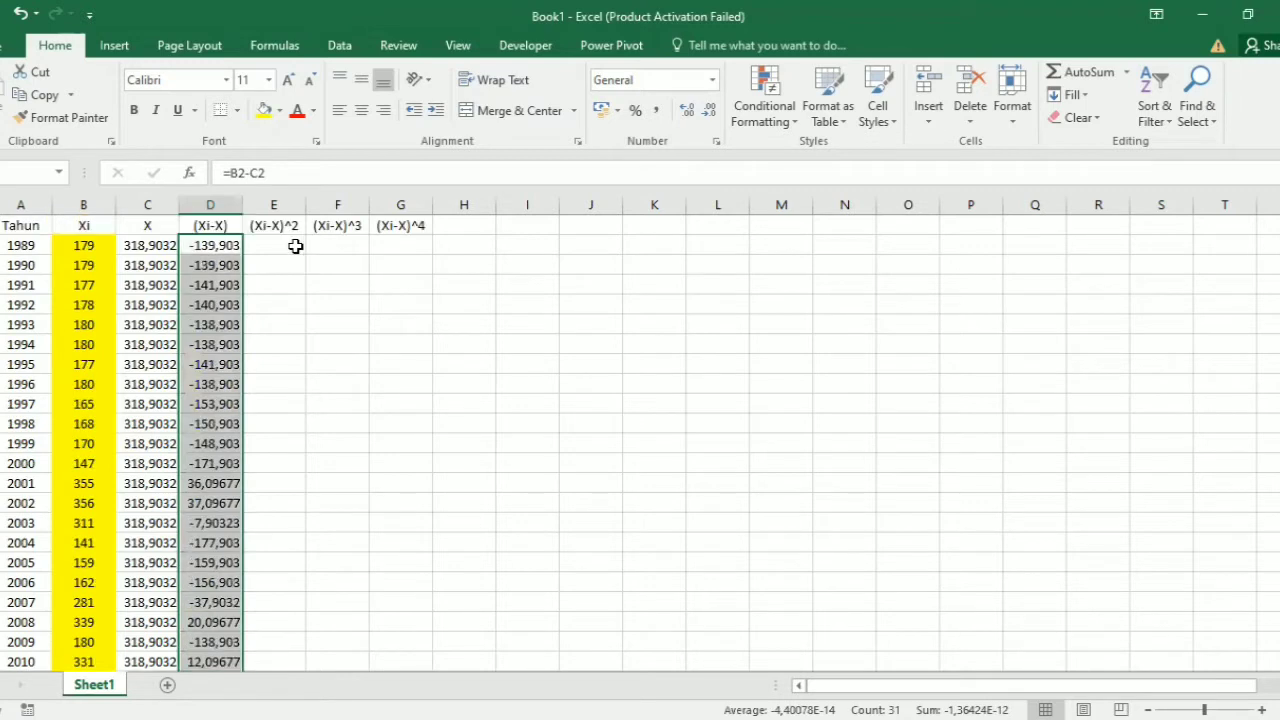
left_click(296, 246)
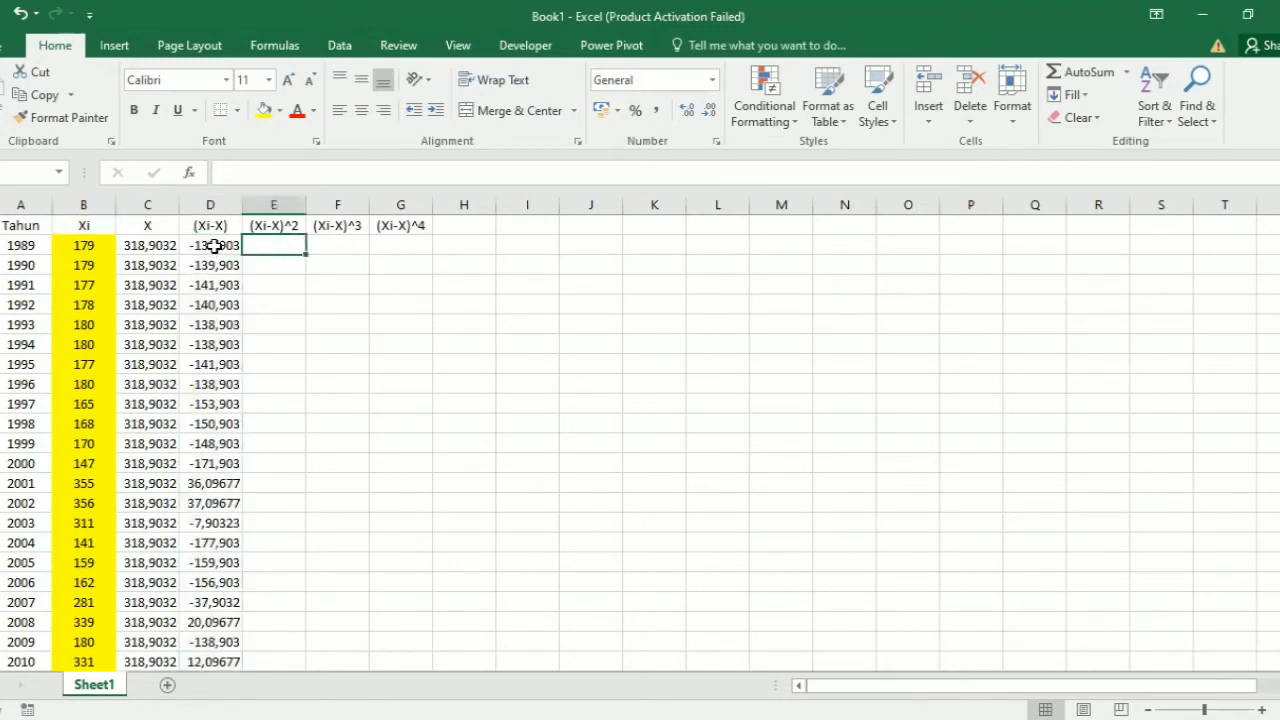
type("=")
left_click(220, 247)
type("^2")
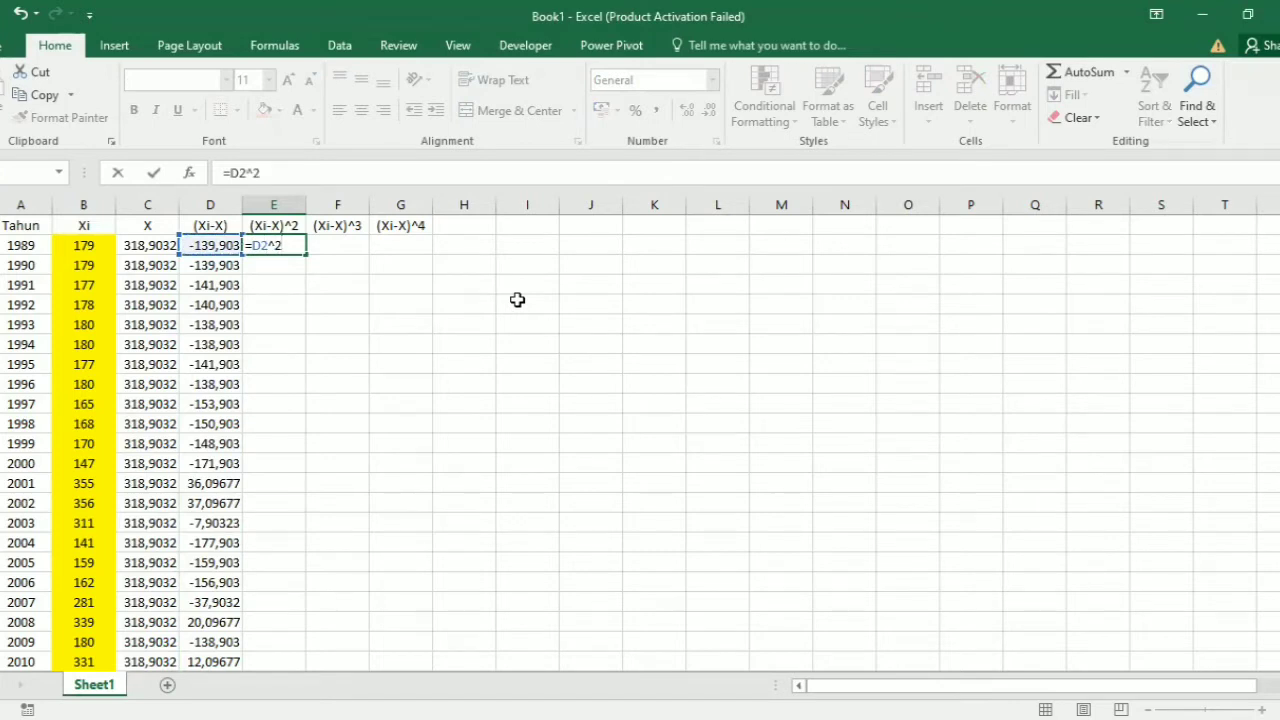
key("Return")
left_click(286, 248)
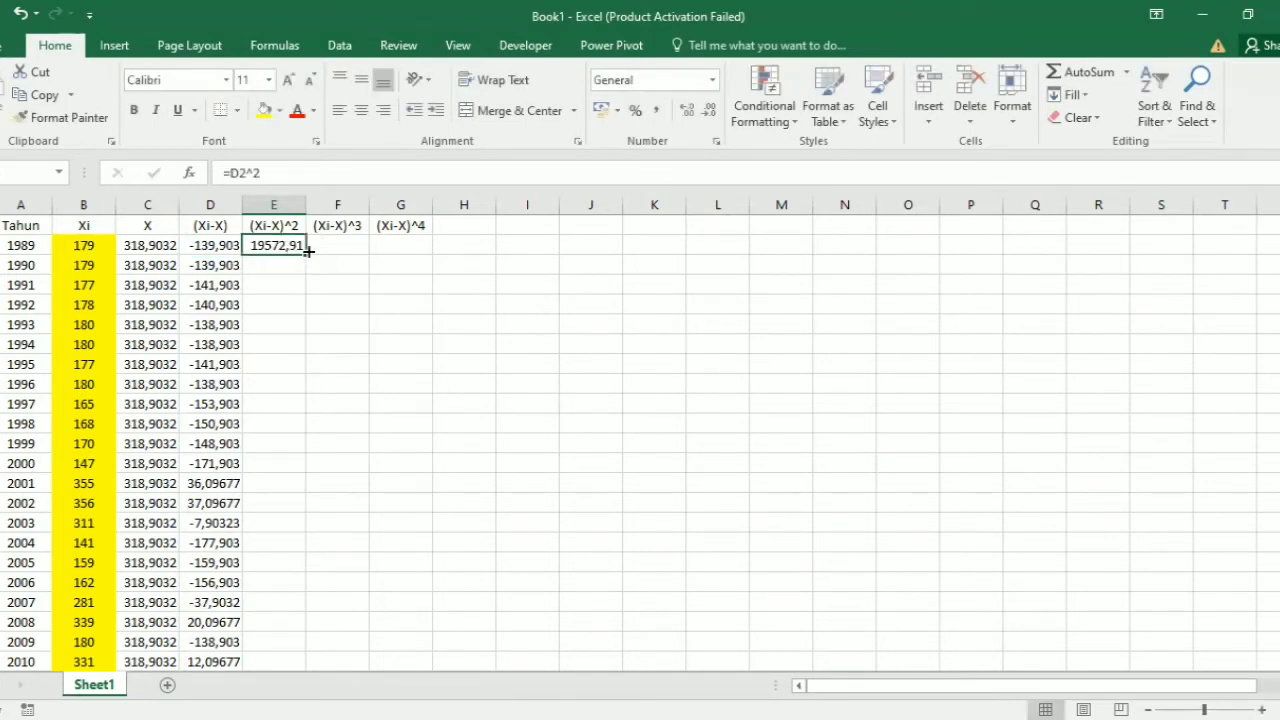
left_click_drag(302, 262, 386, 409)
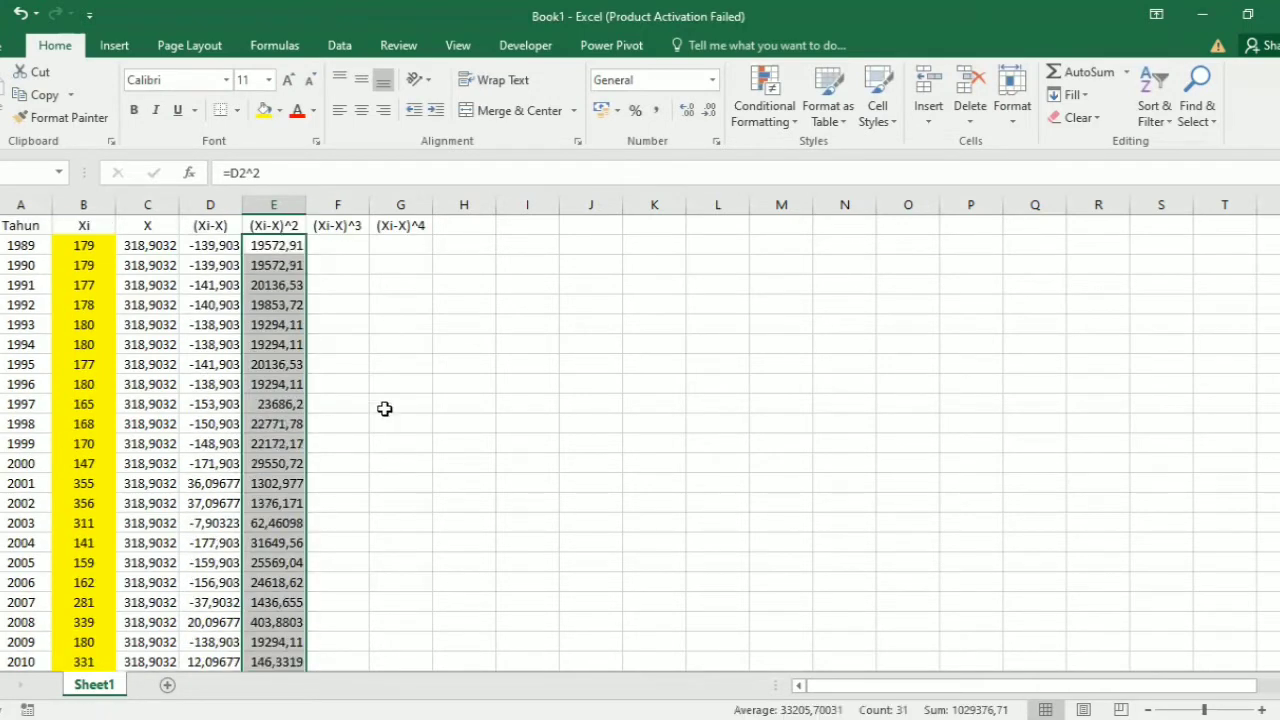
Step: Enter =D2^3 in cell F2 and fill it down the (Xi-X)^3 column to the 2019 row
left_click(343, 249)
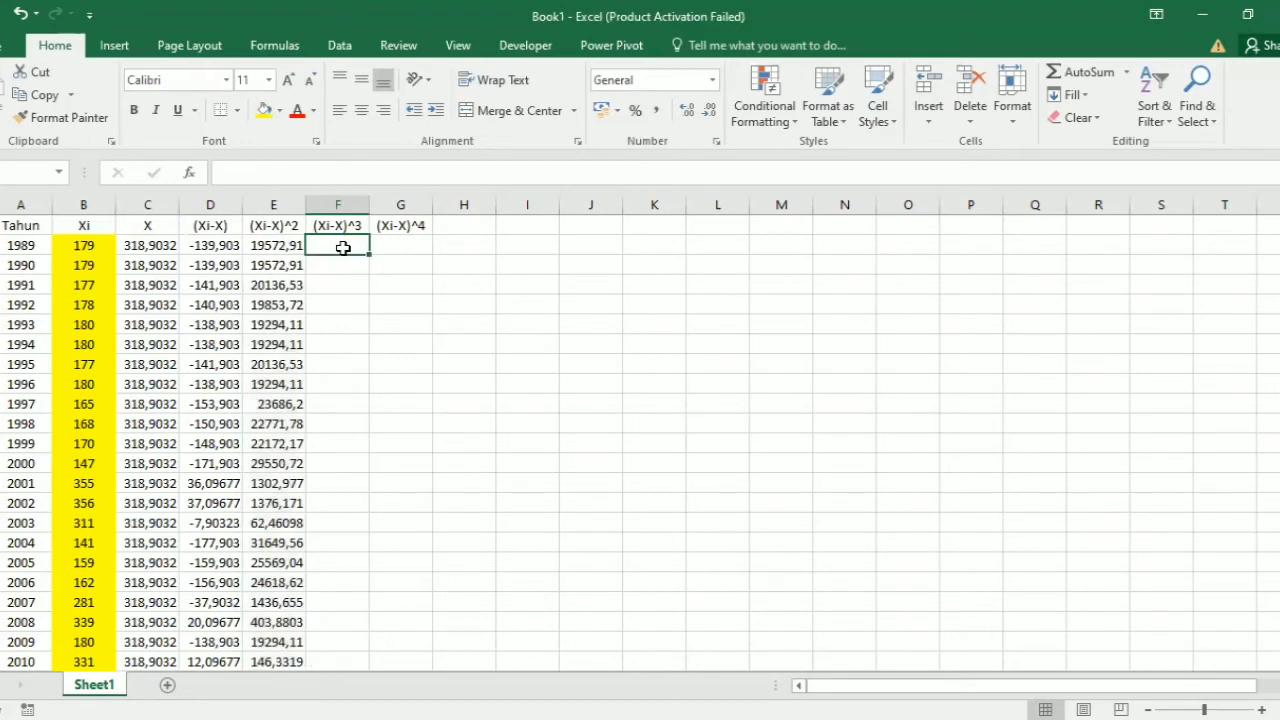
type("=")
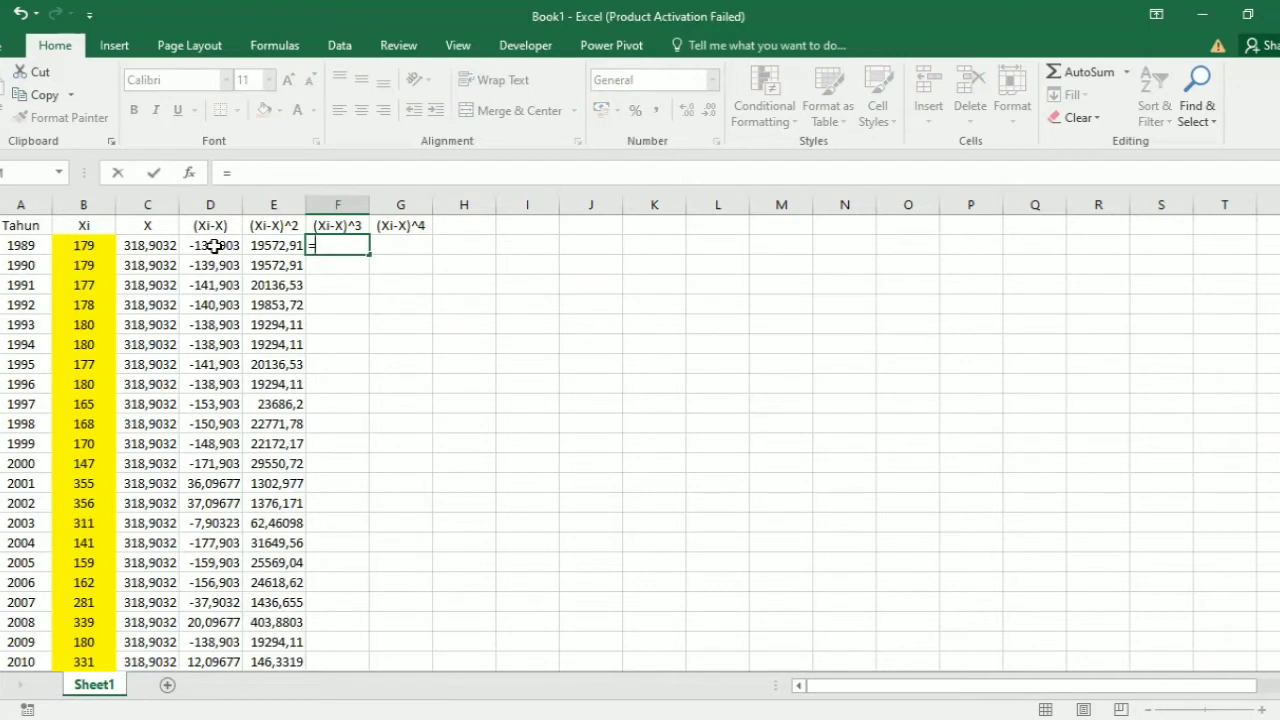
left_click(214, 246)
type("^3")
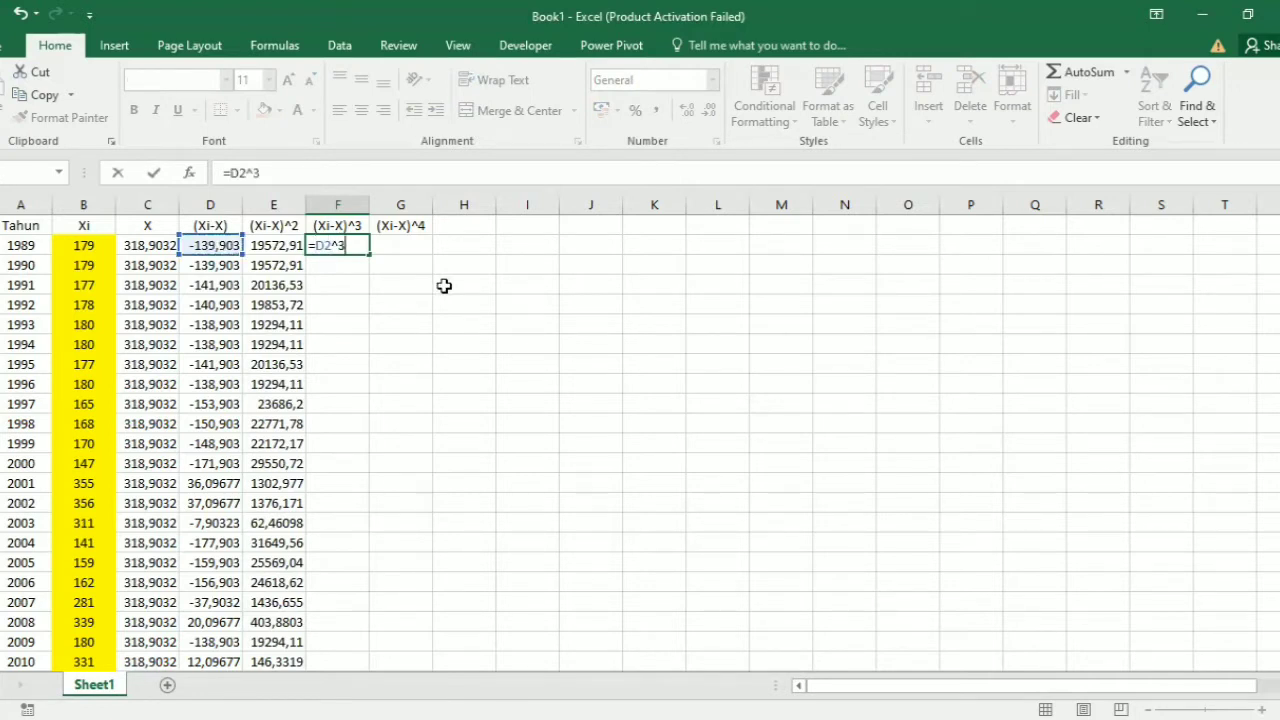
key("Return")
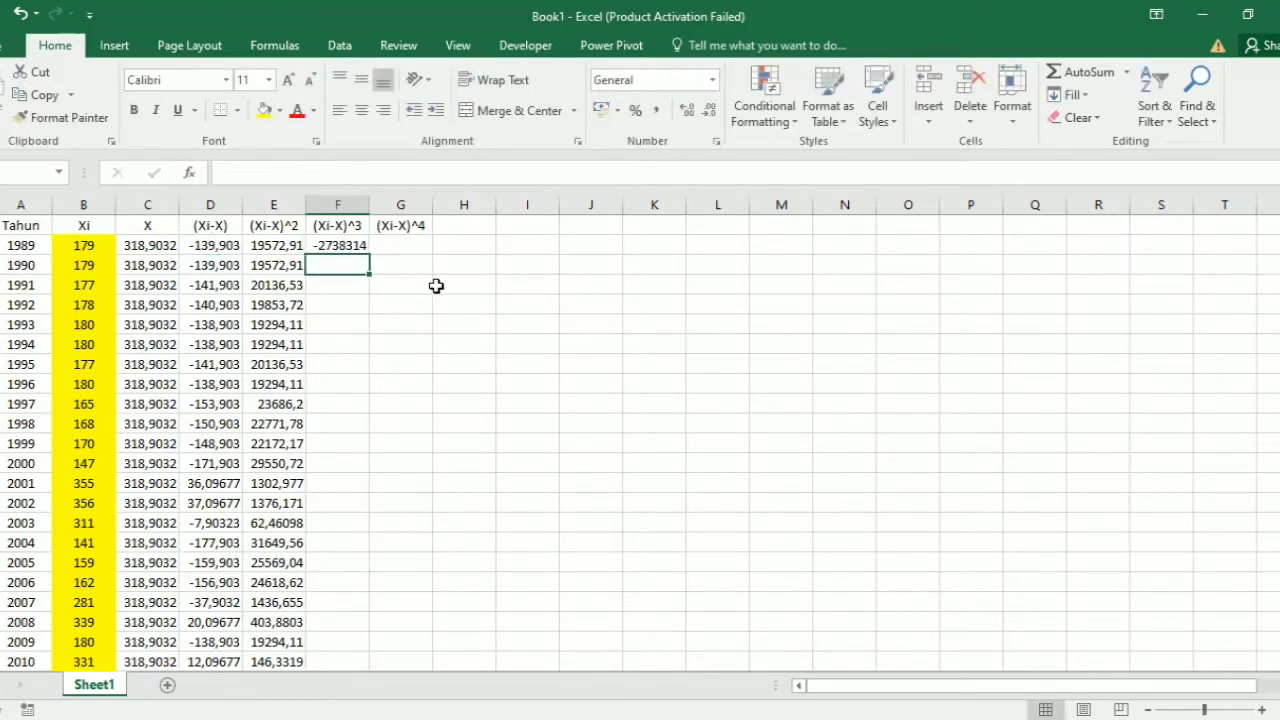
left_click(362, 249)
left_click_drag(368, 254, 374, 646)
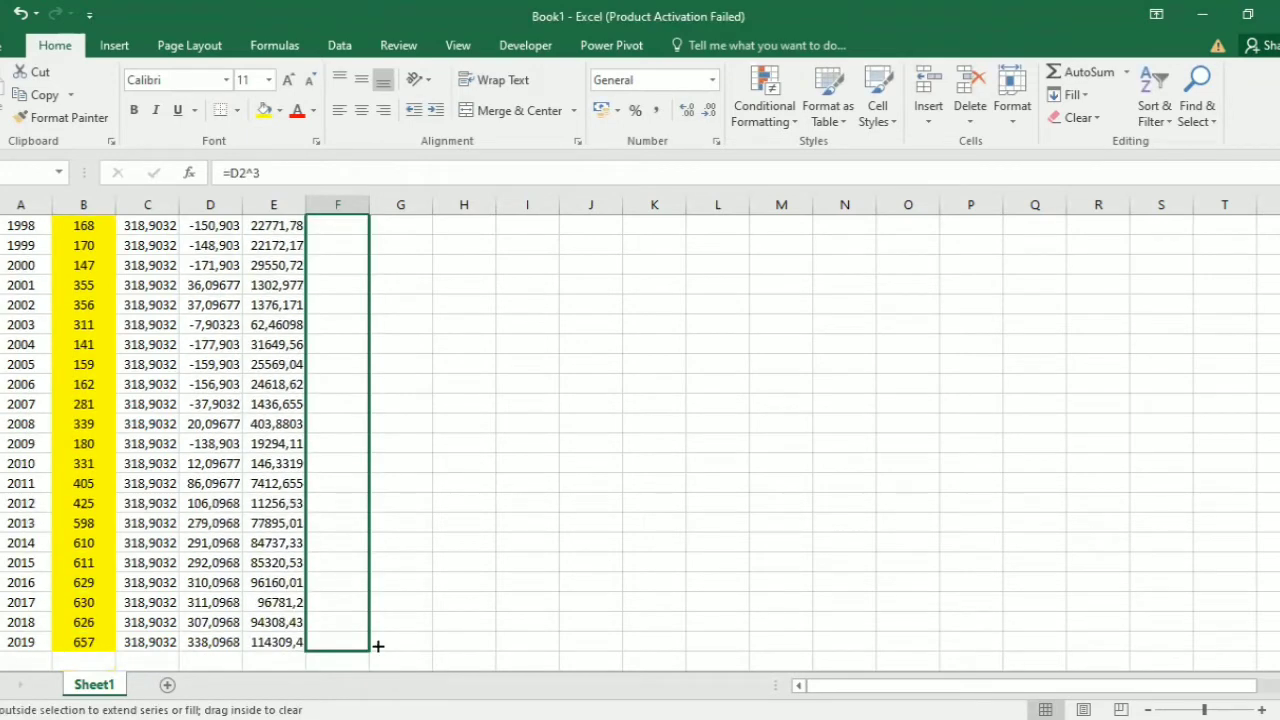
Step: Enter =D2^4 in cell G2 and fill it down the (Xi-X)^4 column to the 2019 row
scroll(414, 250, "up", 4)
left_click(412, 250)
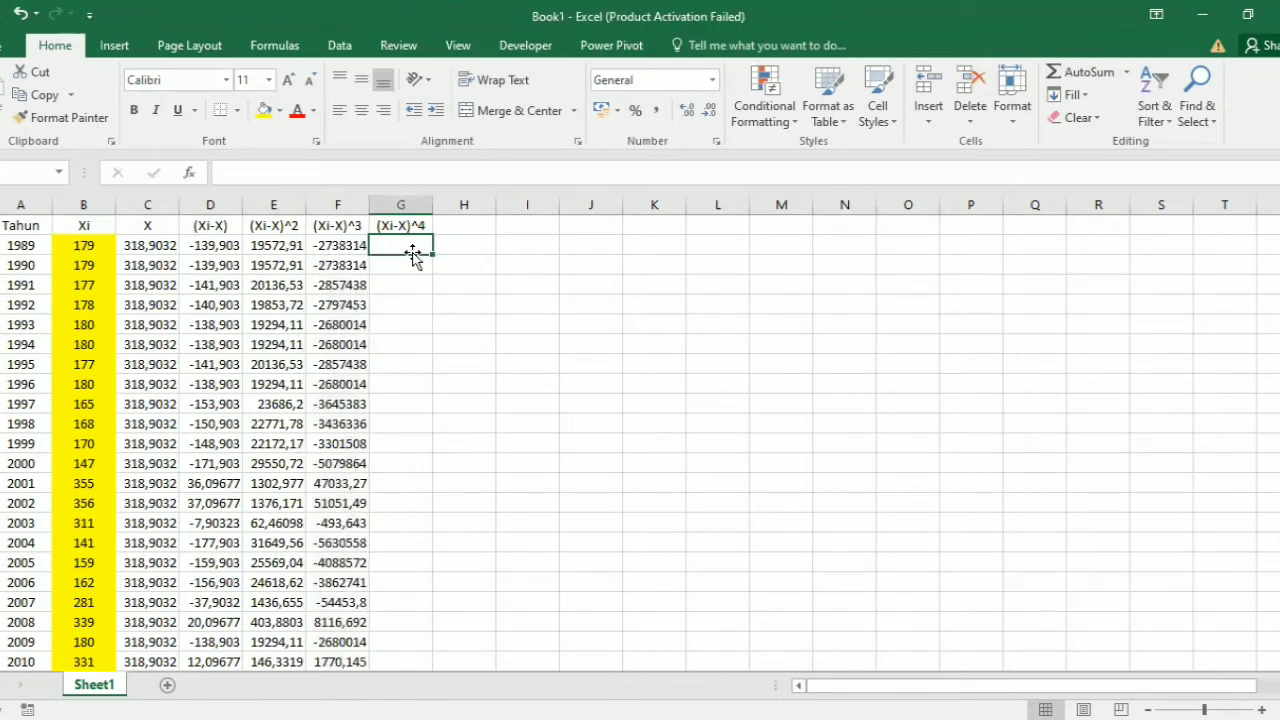
type("=")
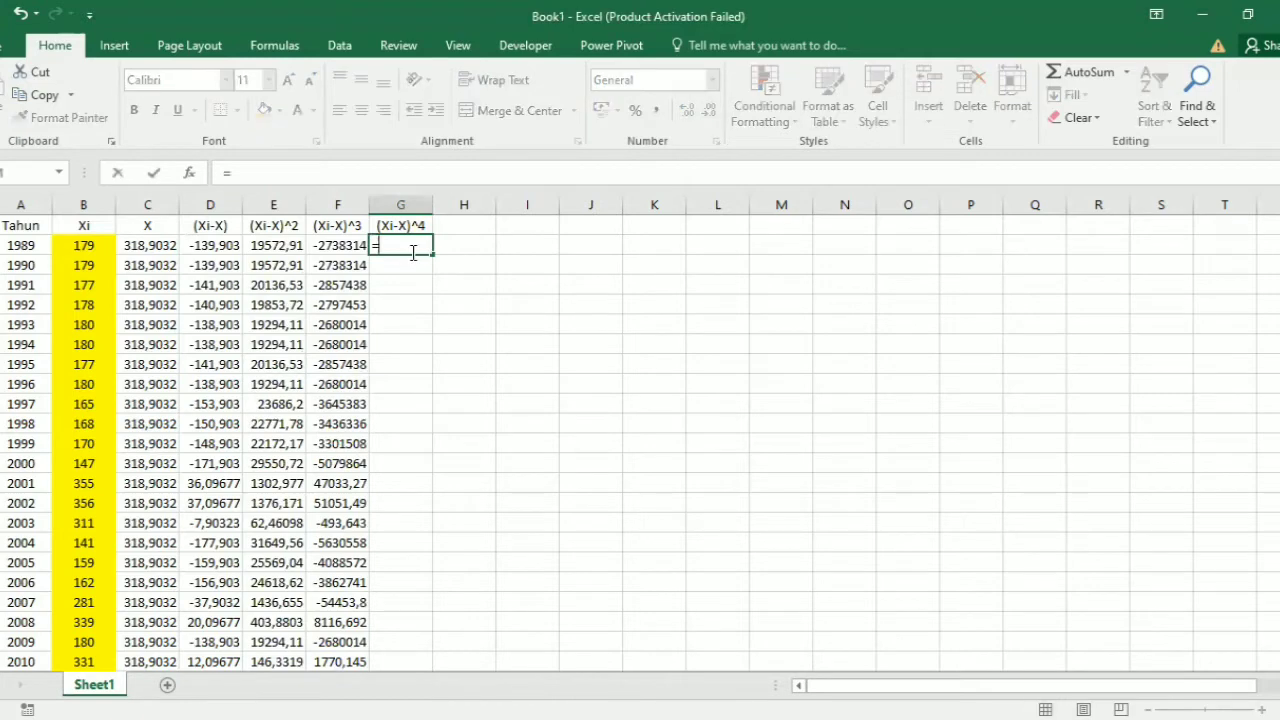
left_click(228, 248)
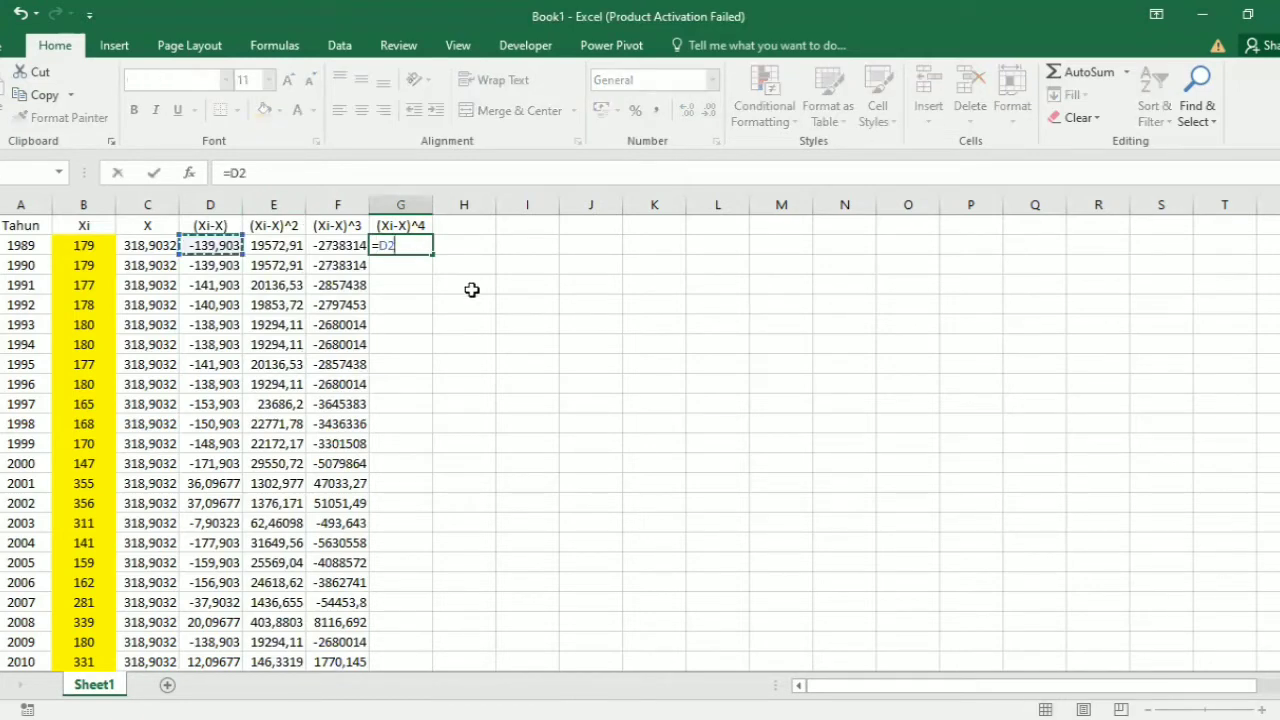
type("^4")
key("Return")
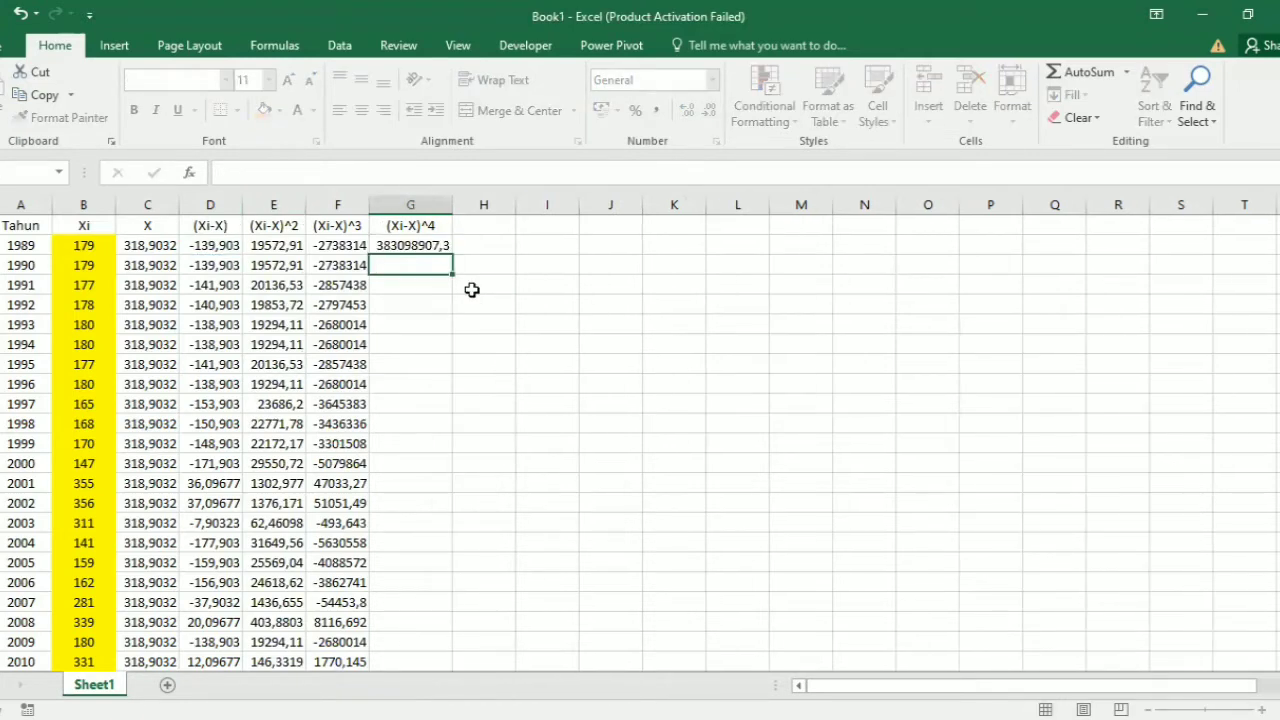
left_click(445, 247)
left_click_drag(456, 255, 441, 652)
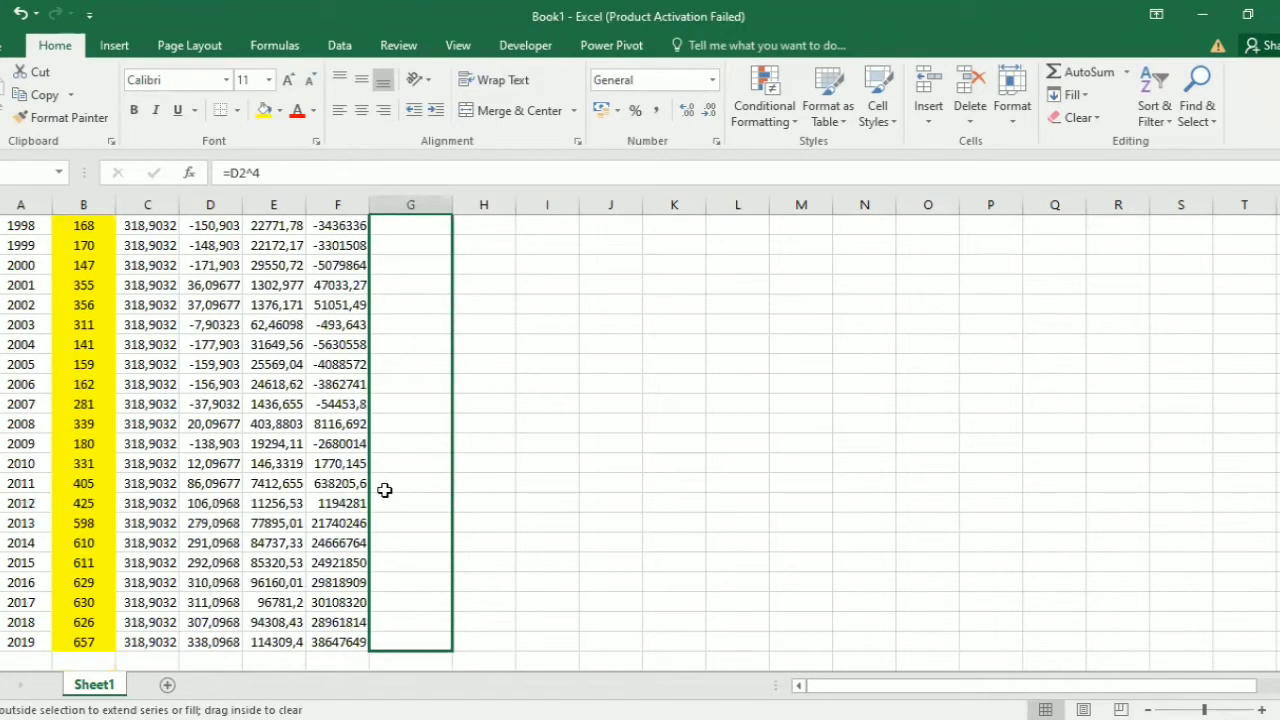
Step: Enter the label "Jumalh" in cell B35, below the yearly table
scroll(220, 425, "down", 6)
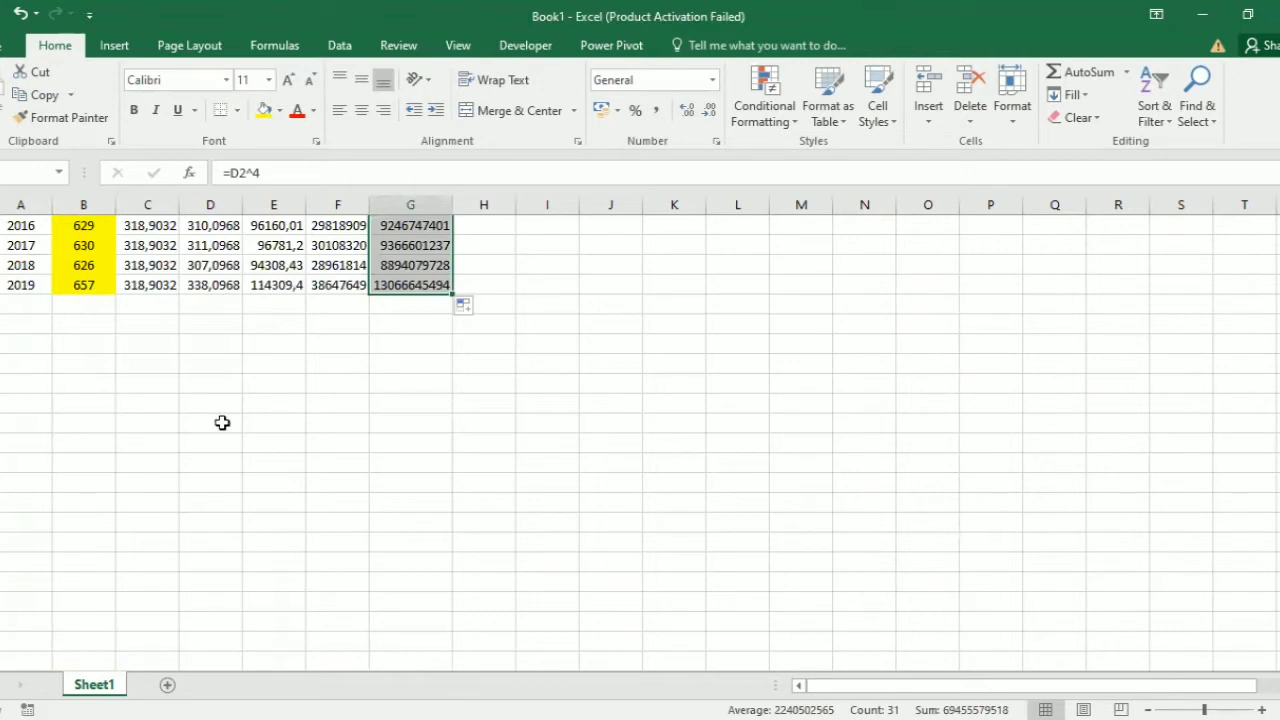
left_click(86, 347)
type("Ju")
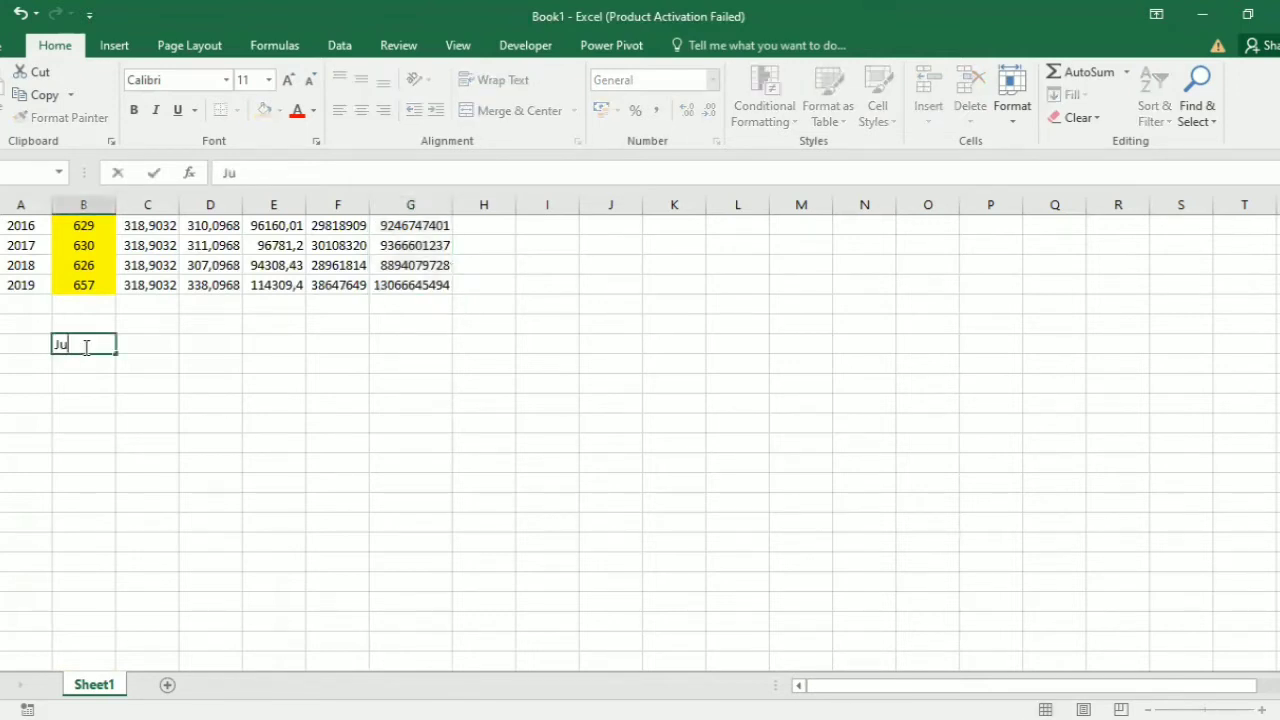
type("malh")
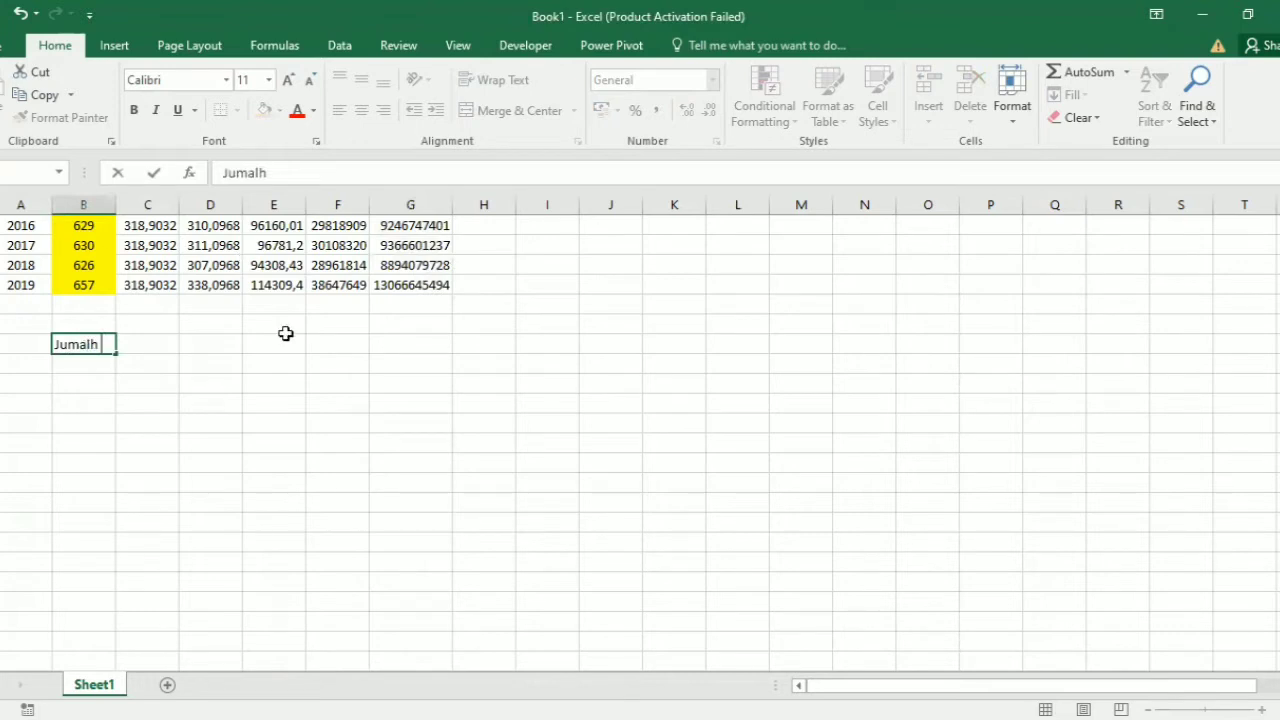
scroll(288, 344, "up", 9)
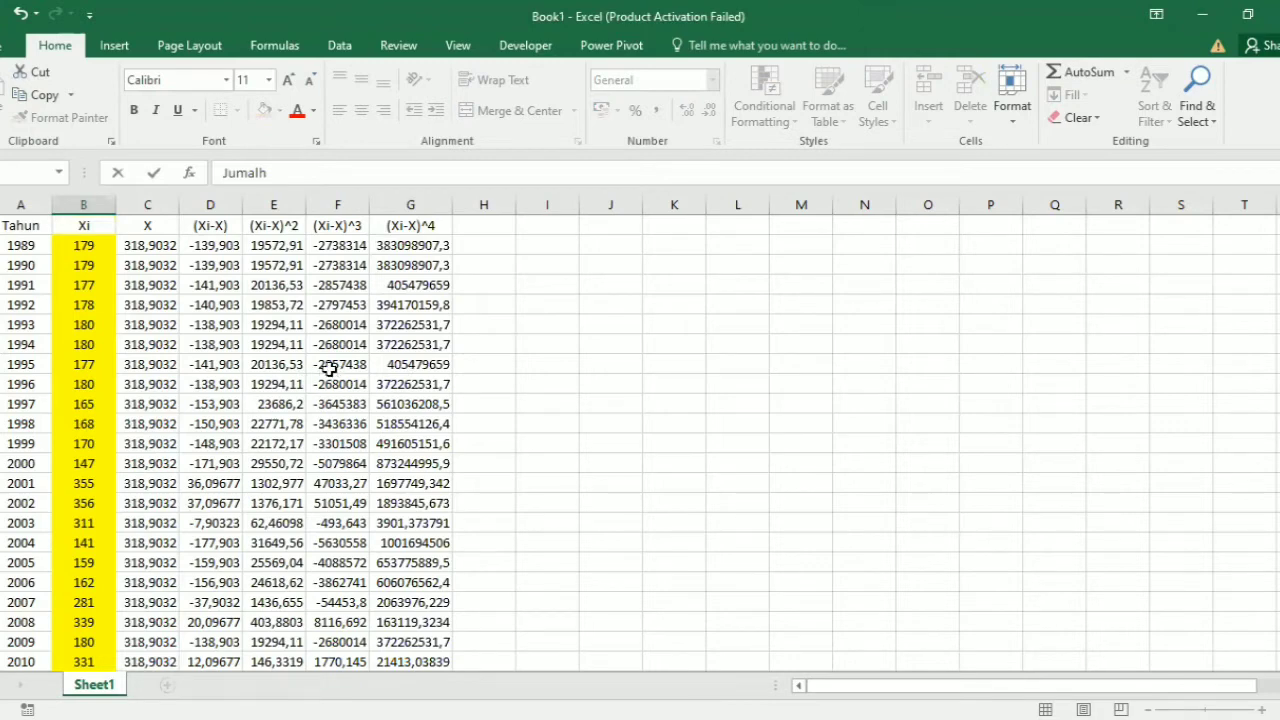
scroll(330, 366, "down", 5)
scroll(290, 538, "down", 1)
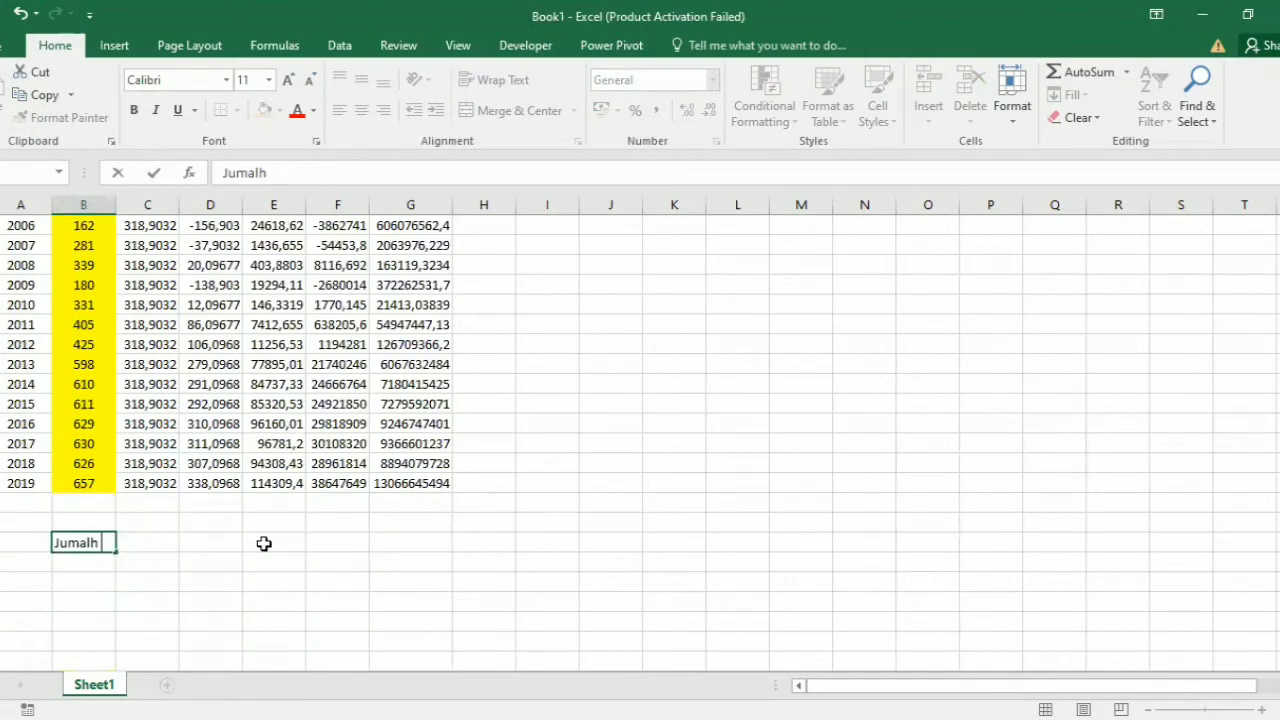
Step: Sum the (Xi-X)^2 column in cell E35 with =SUM(E2:E32)
left_click(266, 543)
type("=")
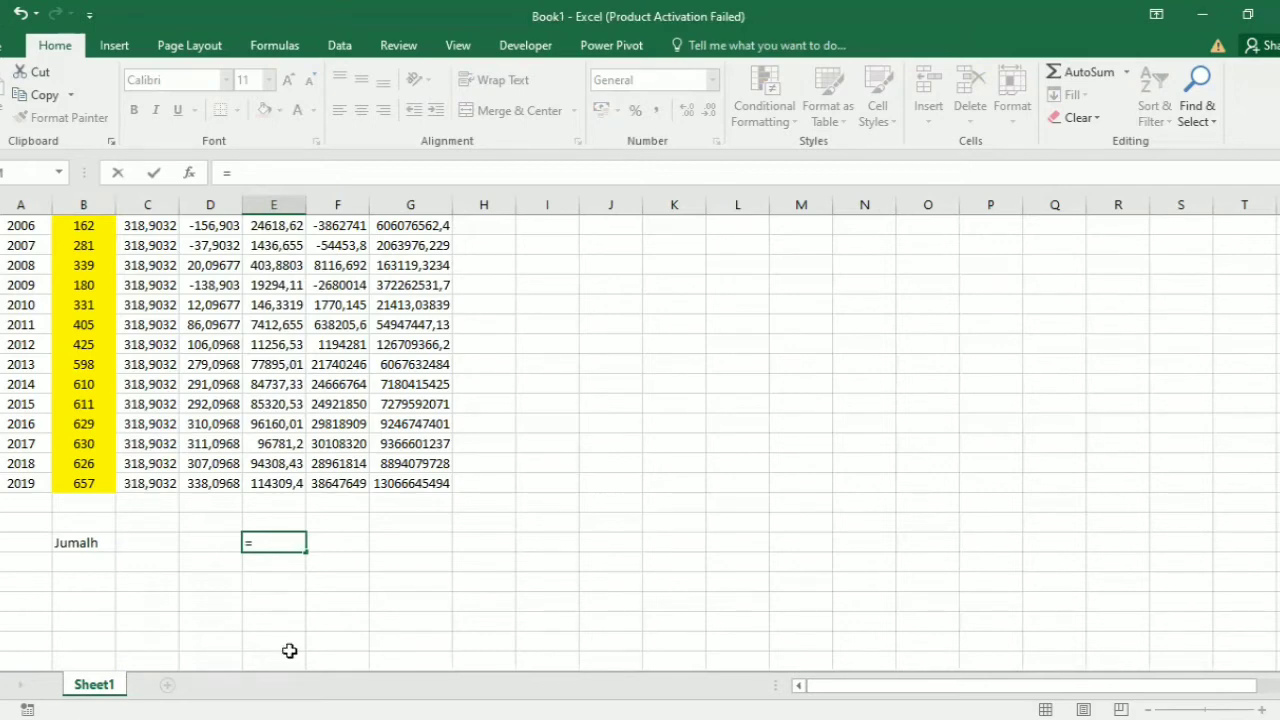
type("sum(")
left_click_drag(290, 651, 289, 641)
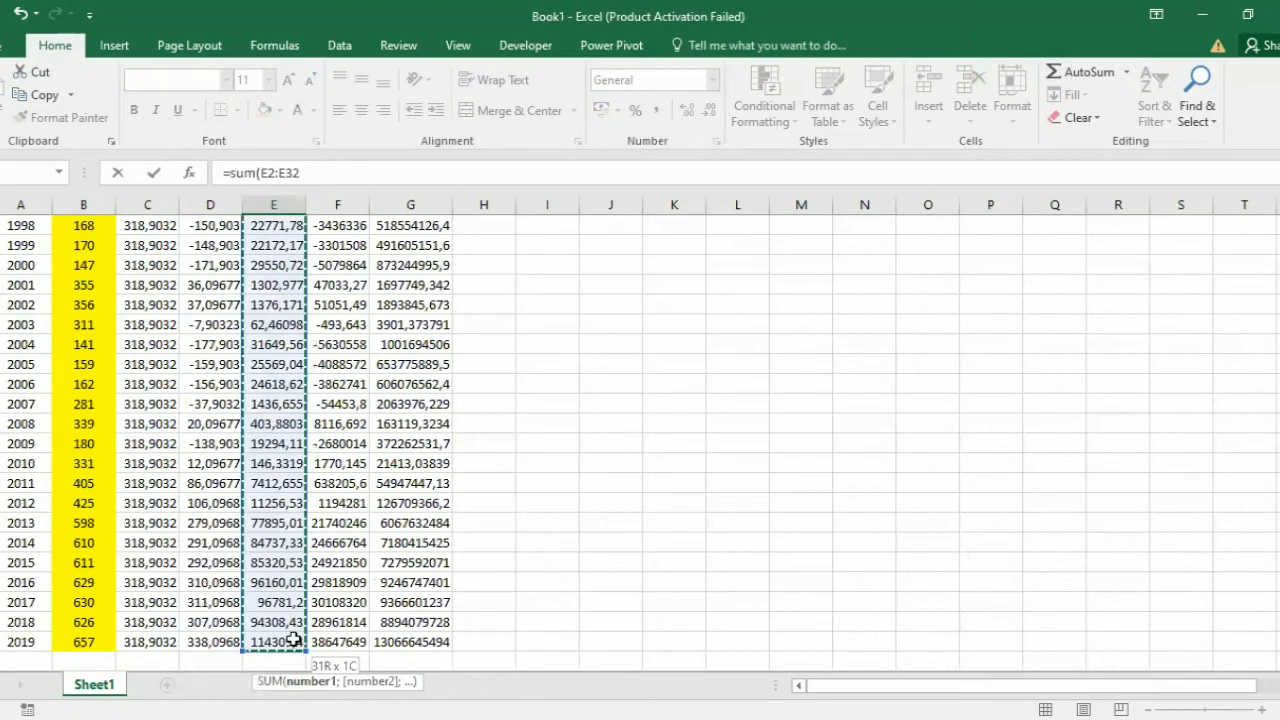
key("Return")
Step: Sum the (Xi-X)^3 column in cell F35 with =SUM(F2:F32)
scroll(351, 449, "down", 1)
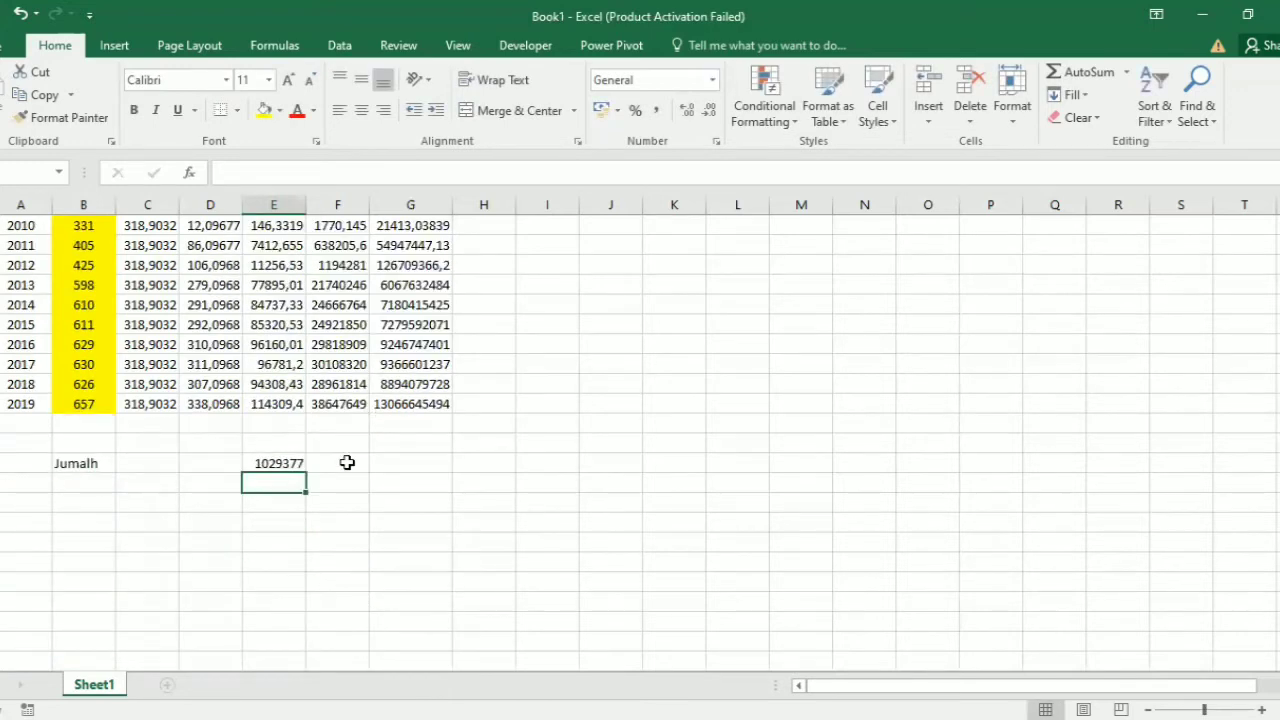
scroll(329, 529, "up", 1)
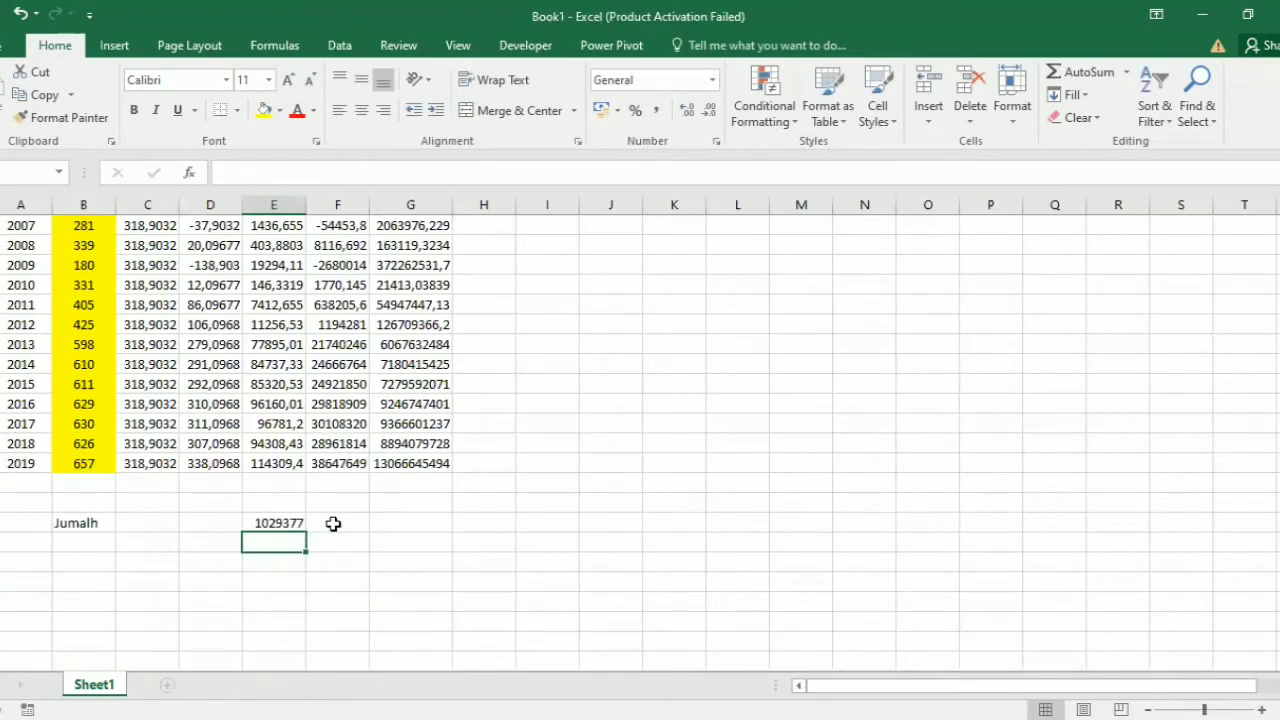
left_click(331, 523)
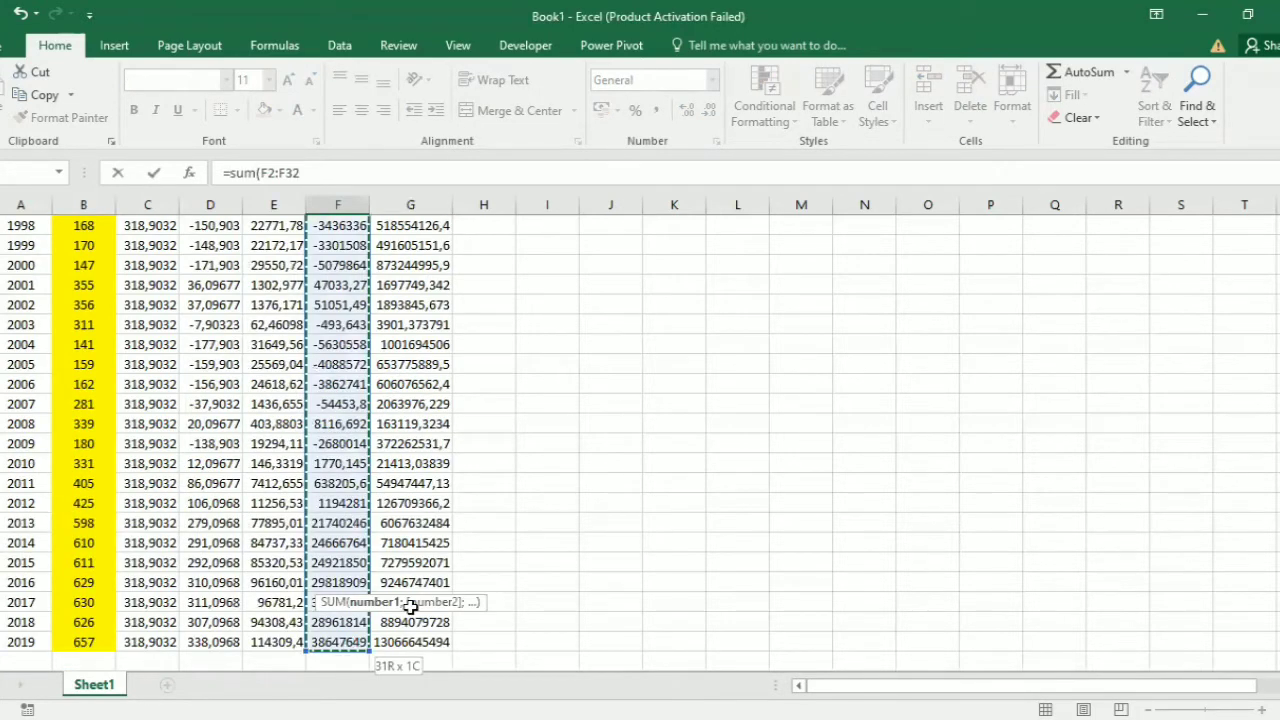
key("Tab")
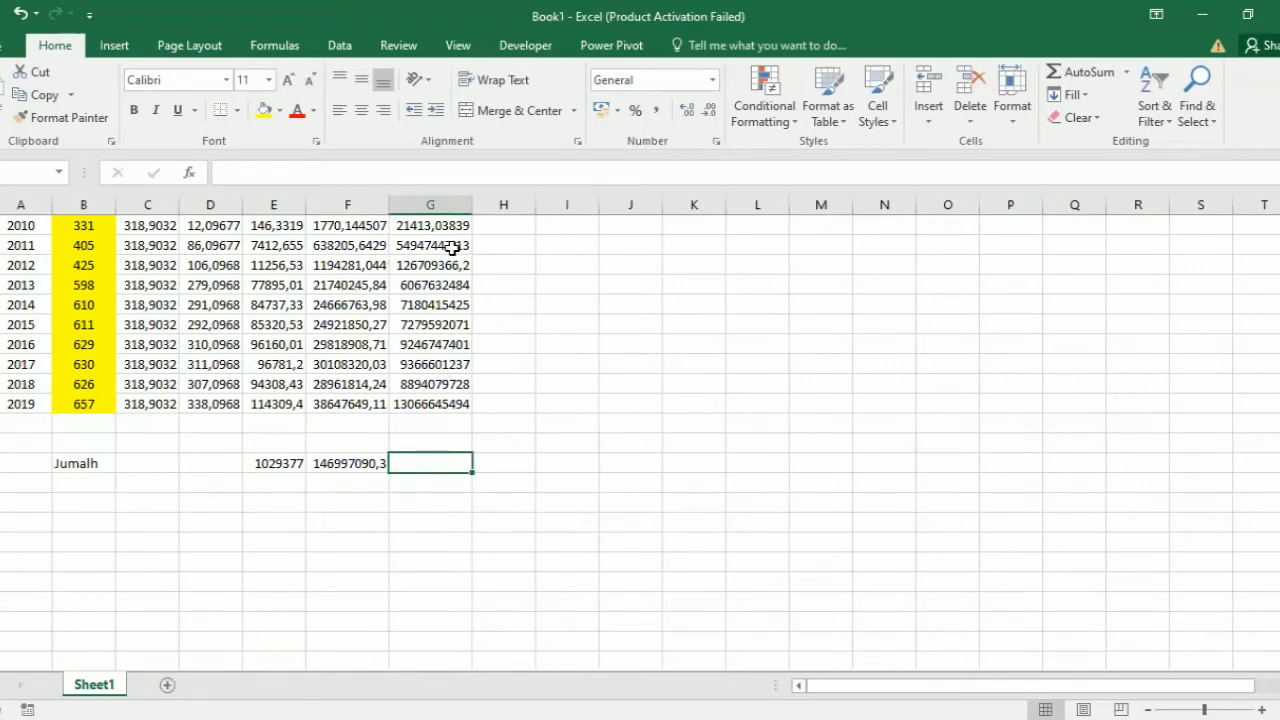
Step: Sum the (Xi-X)^4 column in cell G35 with =SUM(G2:G32)
type("=sum(")
scroll(443, 655, "up", 7)
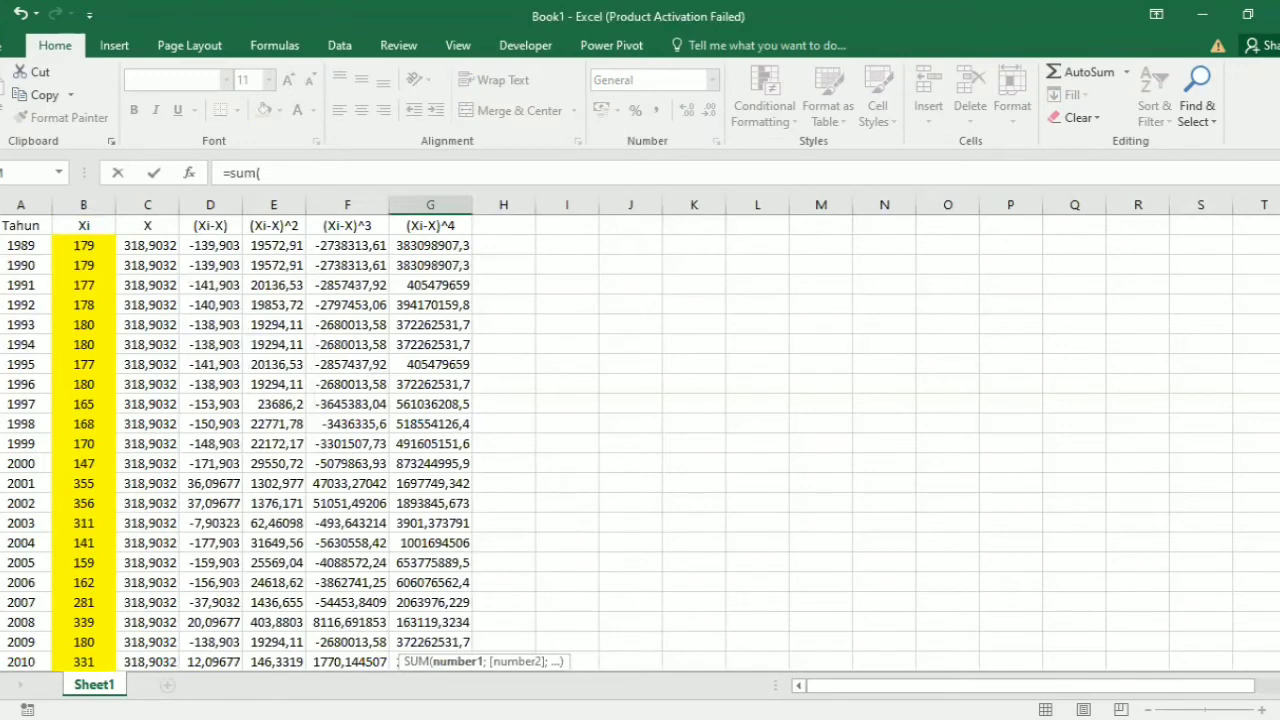
left_click_drag(430, 245, 455, 642)
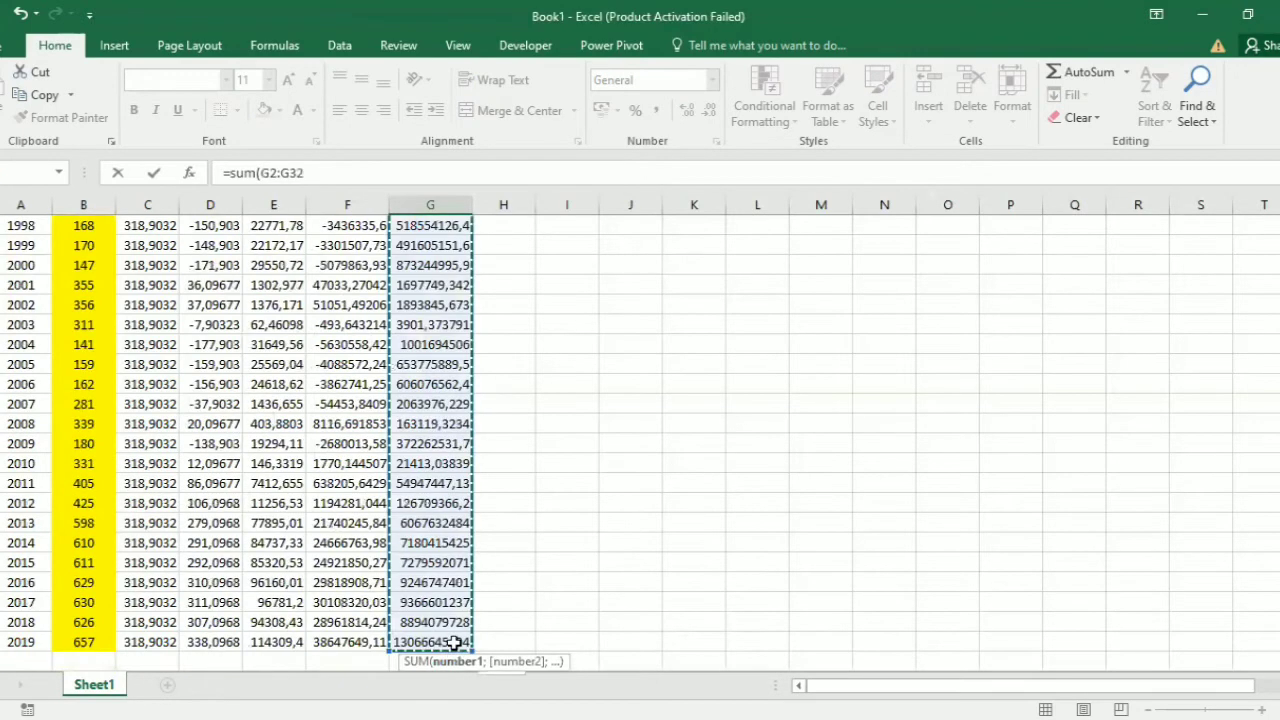
key("Return")
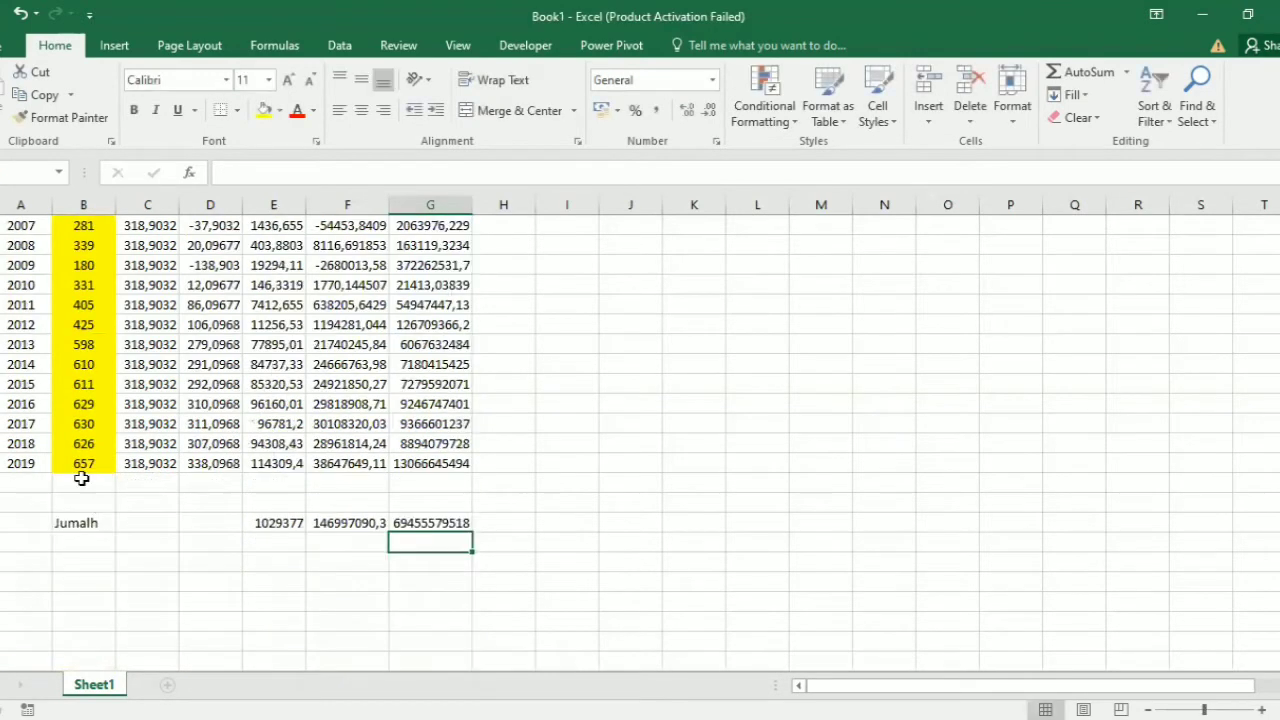
Step: Correct the spelling of the totals row label in cell B35 to "jumlah"
scroll(85, 480, "down", 1)
left_click(85, 482)
left_click(108, 463)
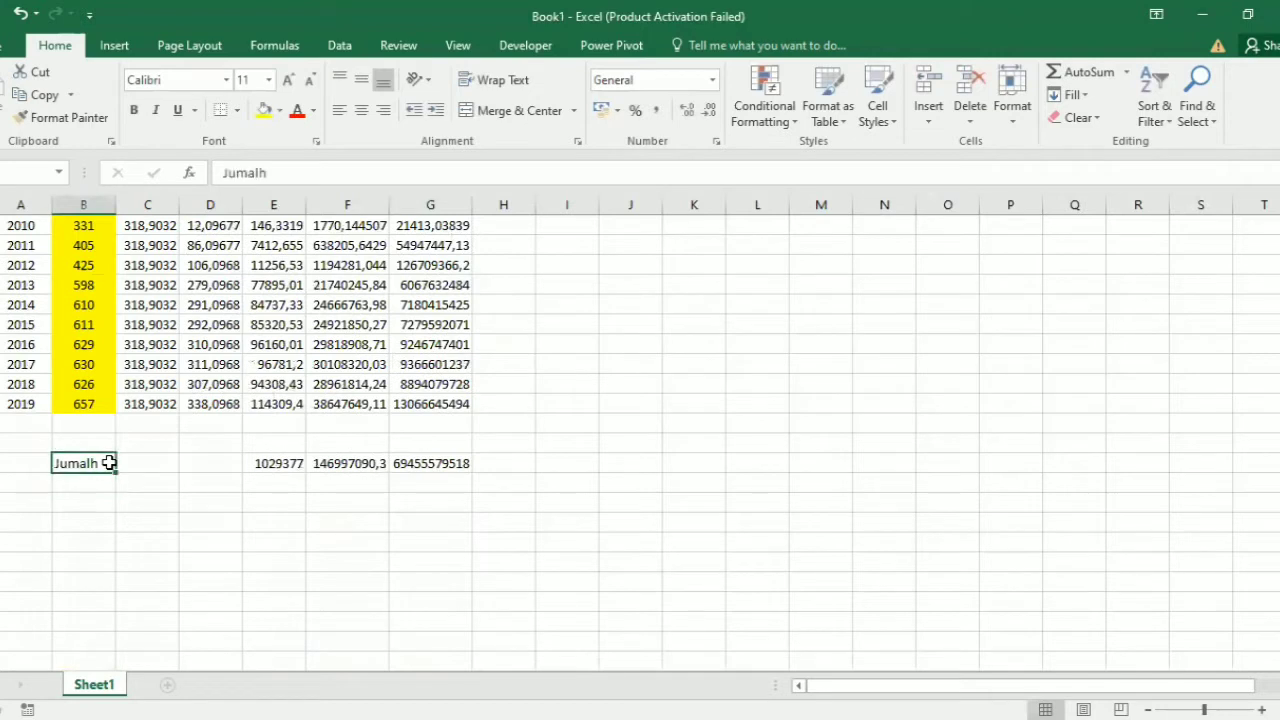
type("j")
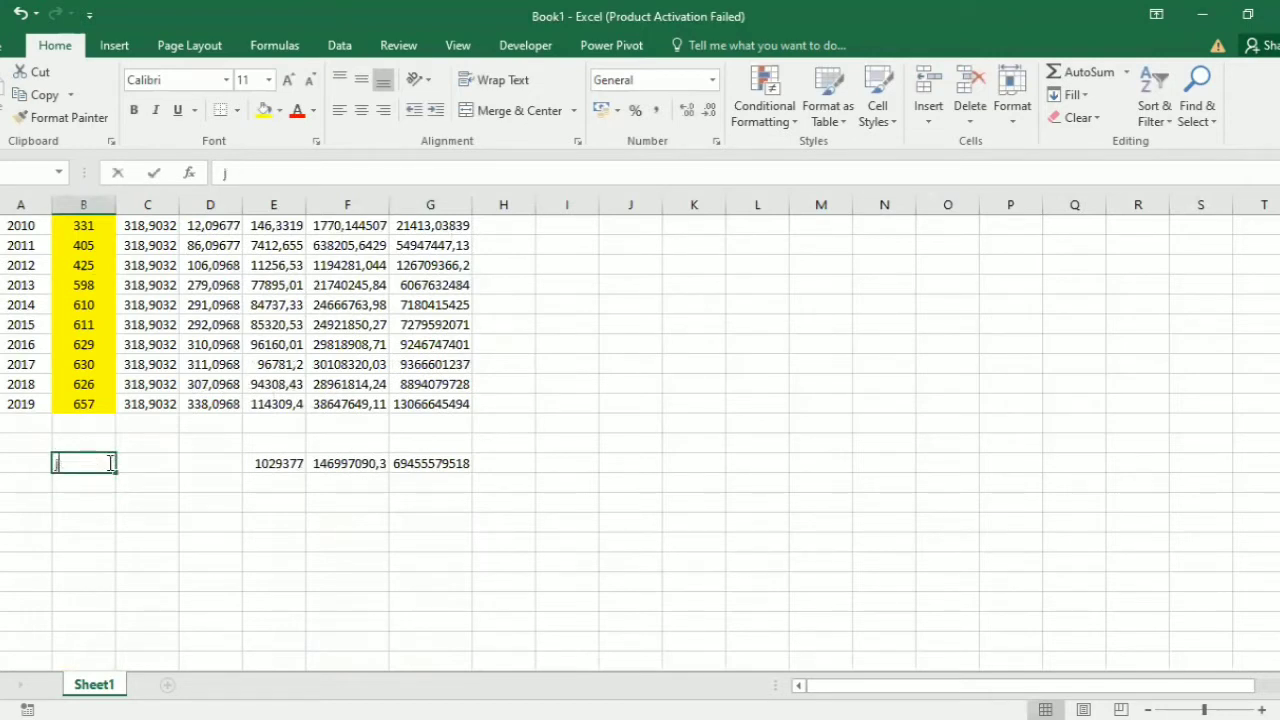
type("umlah")
left_click(95, 484)
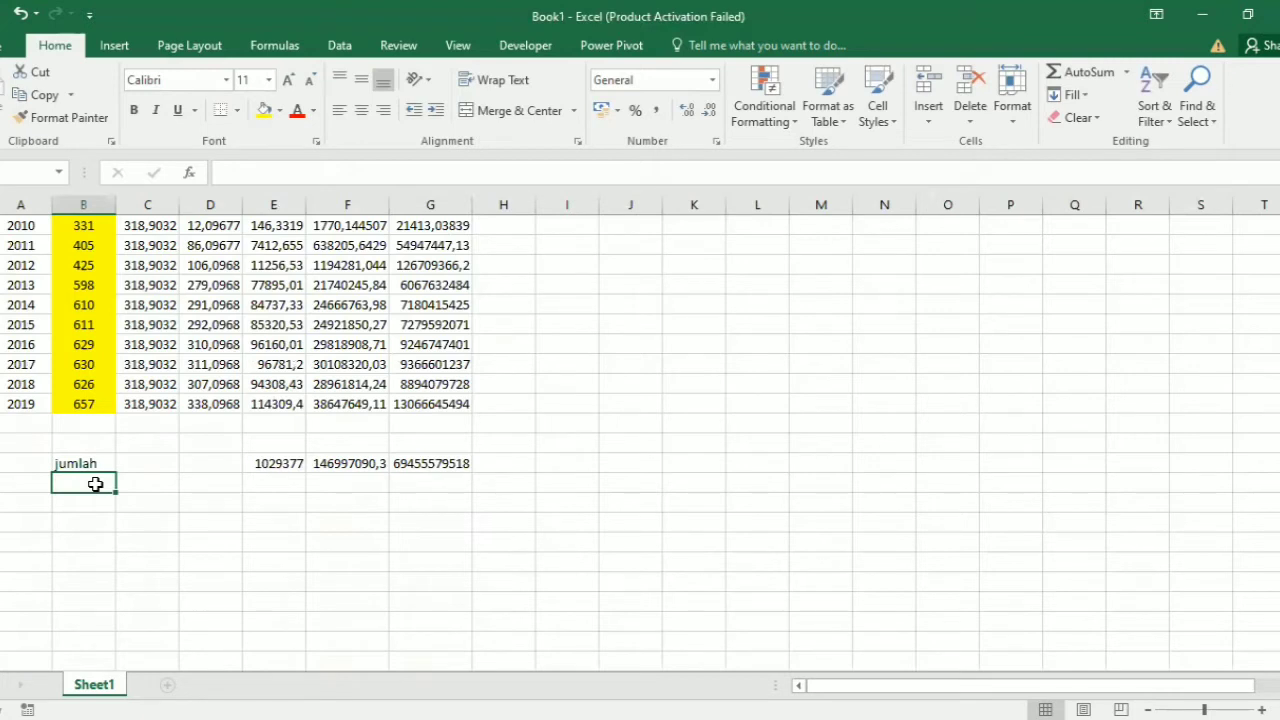
Step: Enter the labels S, CV, CK and CS in cells B36 to B39, below the jumlah label
type("S")
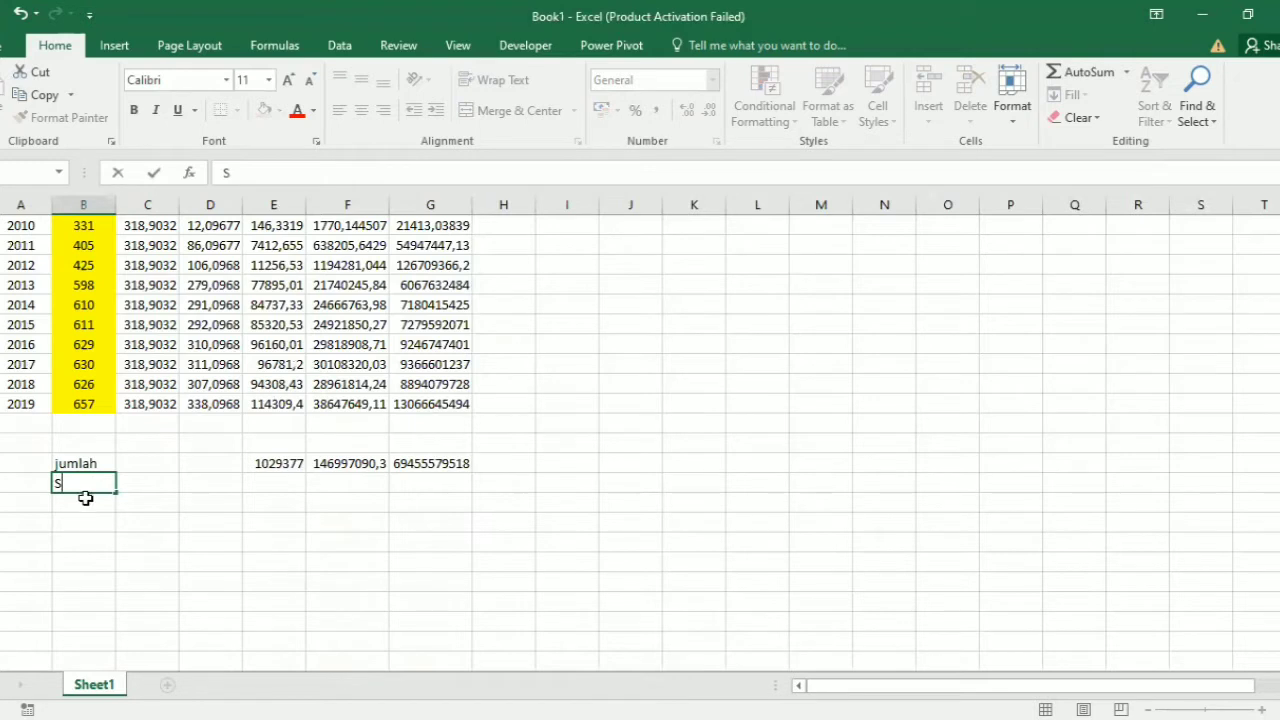
key("Return")
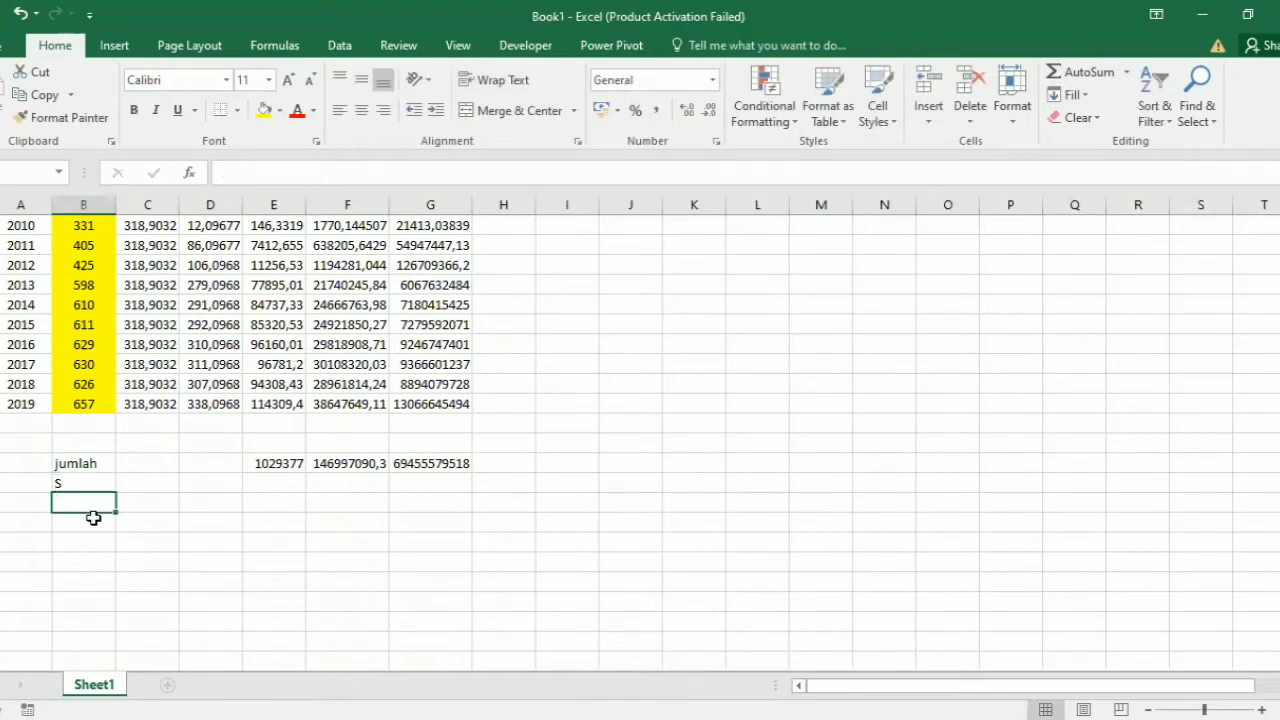
type("CV")
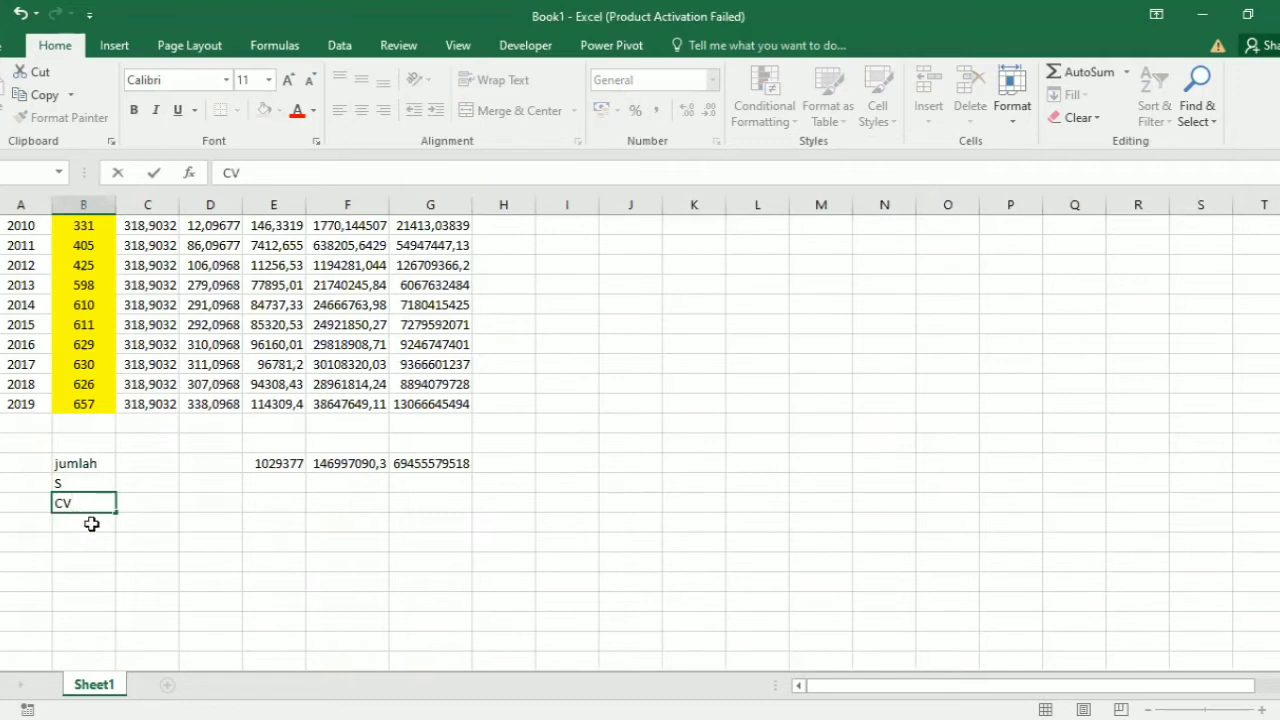
key("Return")
type("CK")
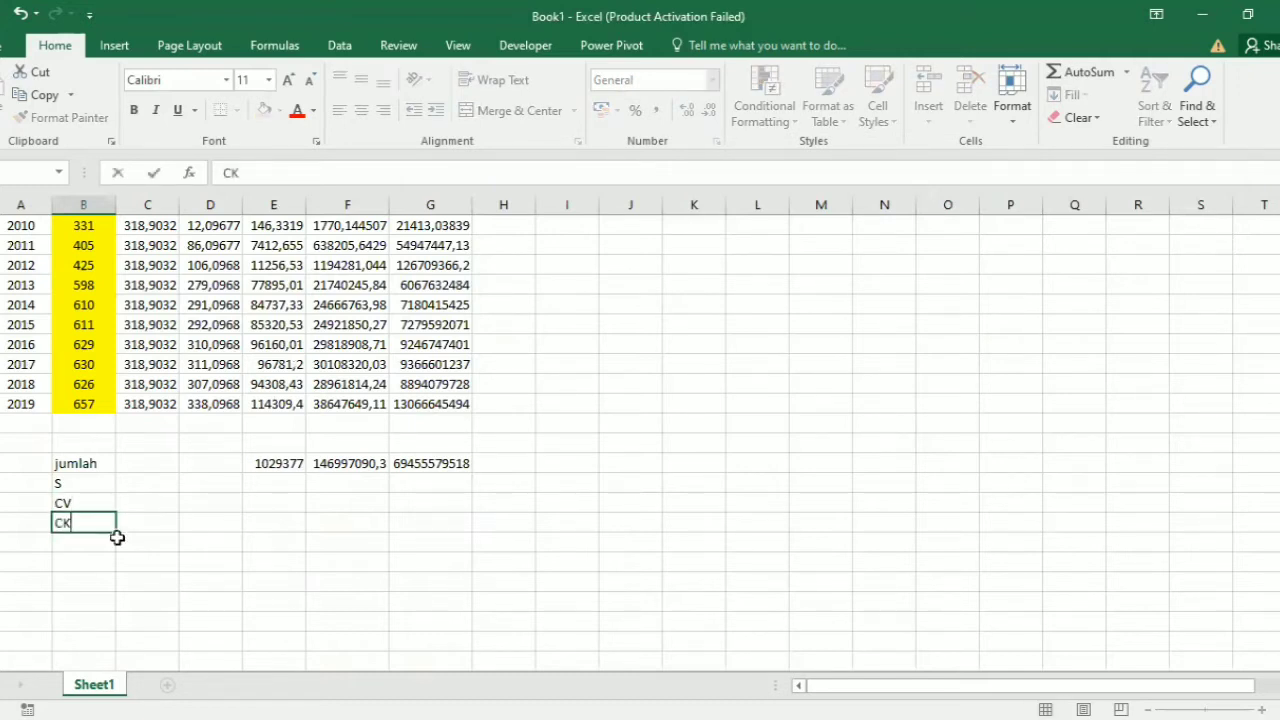
left_click(88, 540)
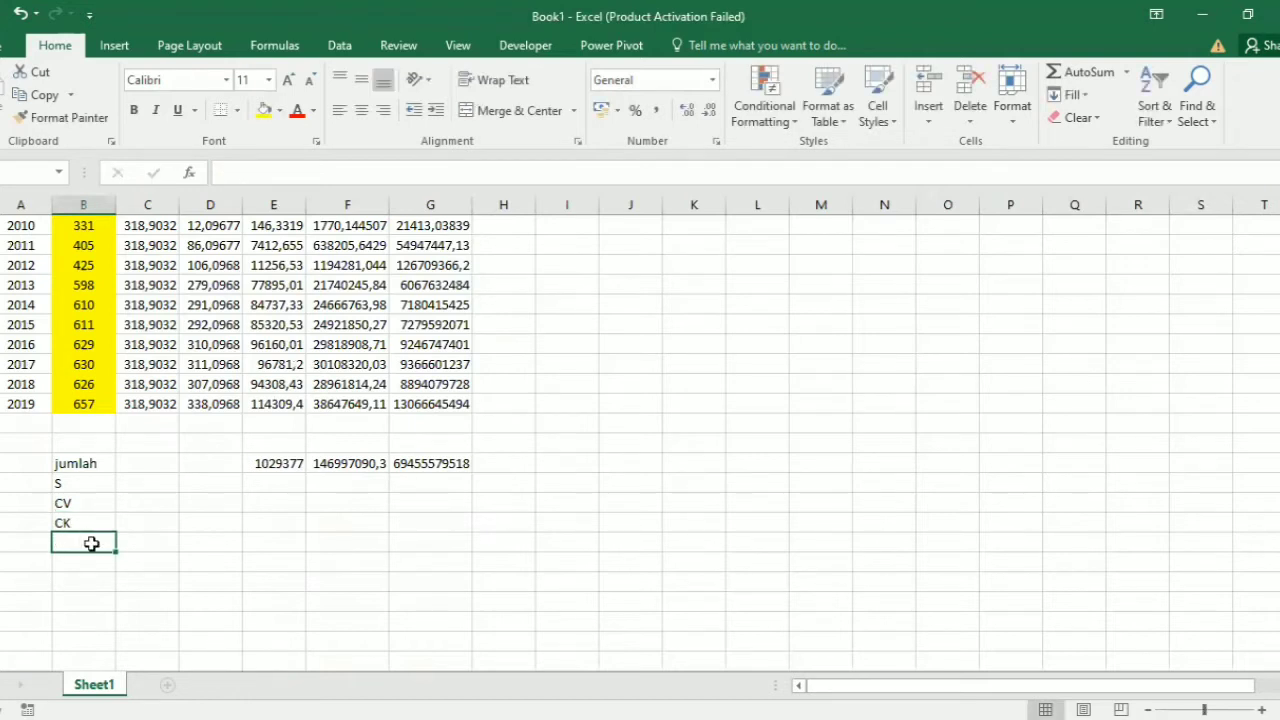
type("CS")
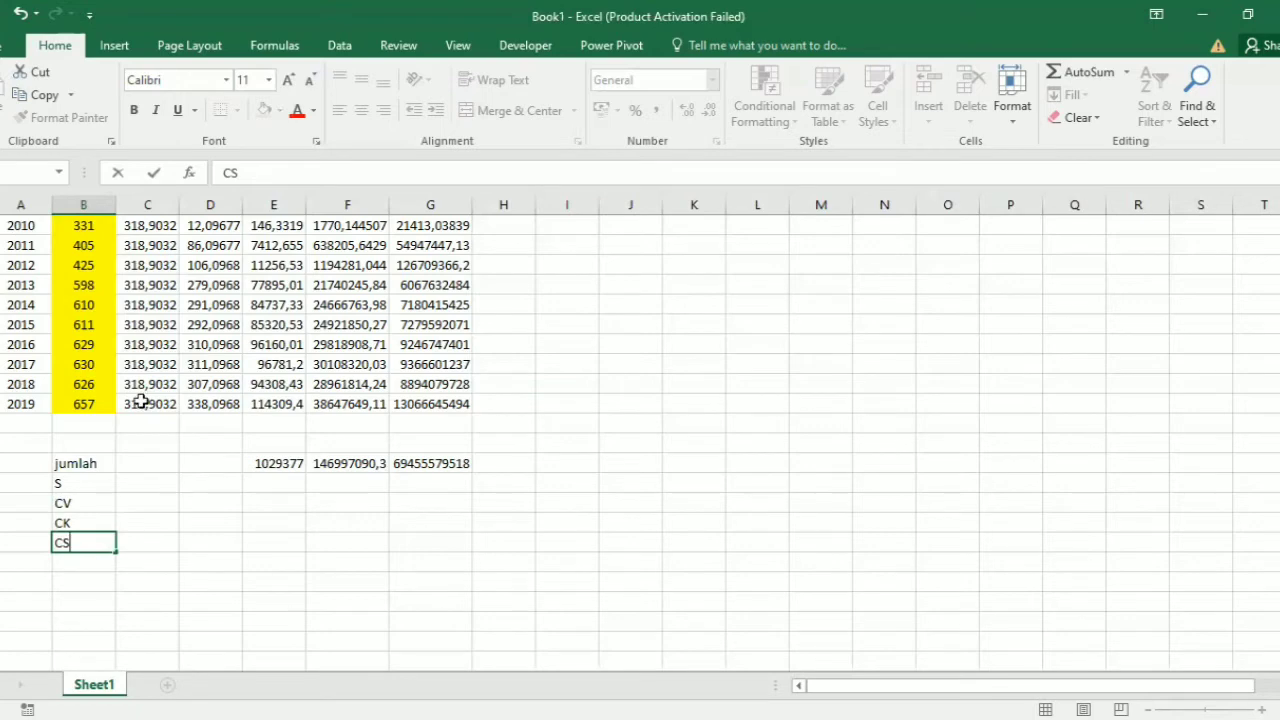
Step: Calculate S in cell C36 with the formula =SQRT(E35)/29
scroll(60, 330, "up", 7)
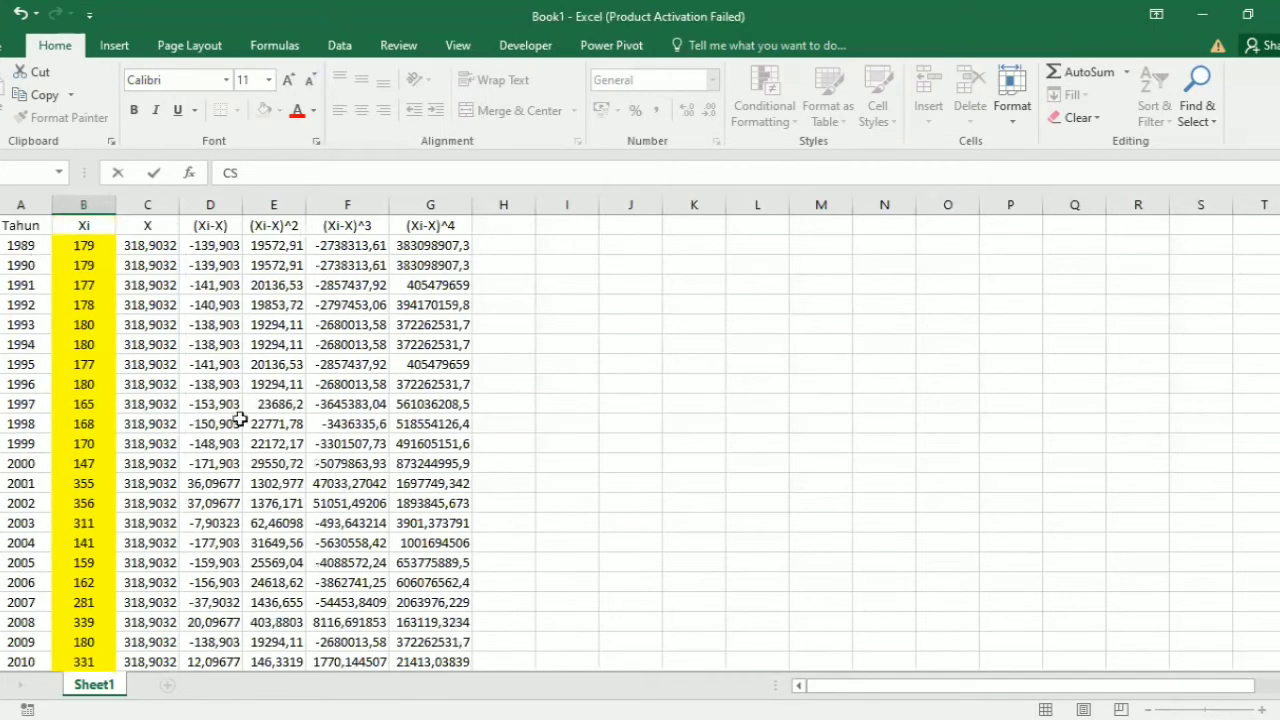
scroll(214, 386, "down", 11)
scroll(240, 410, "up", 2)
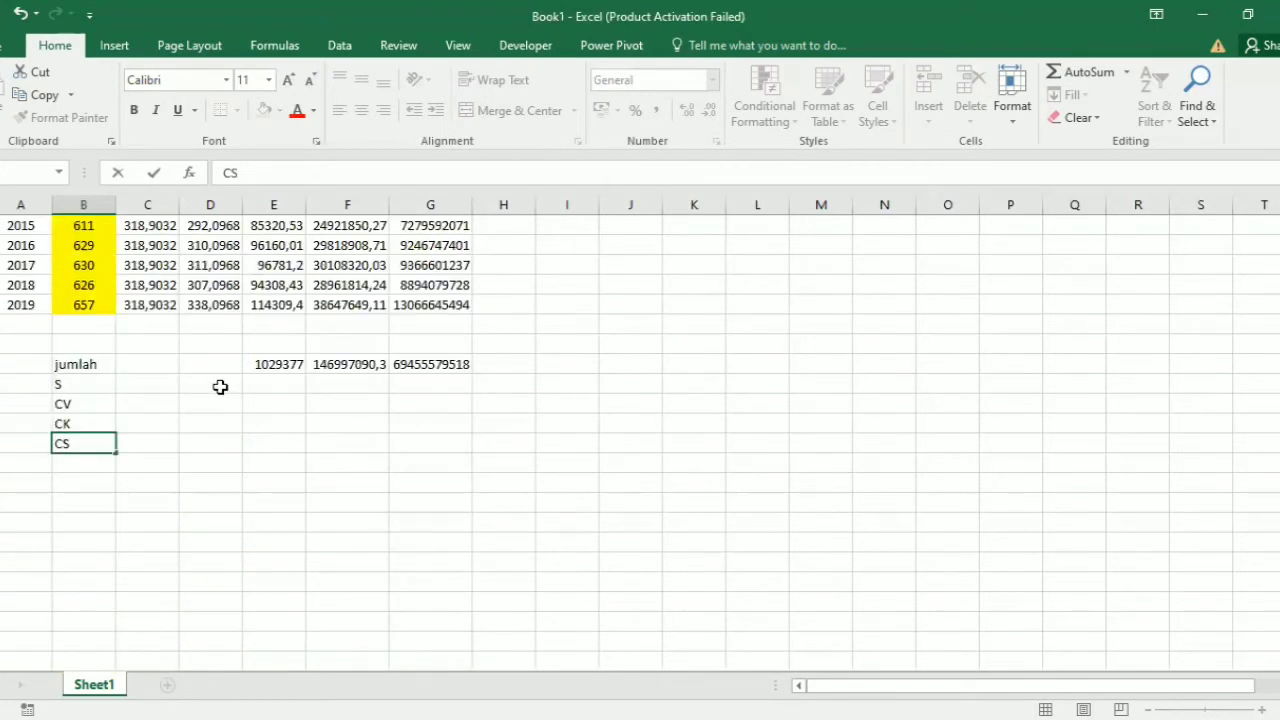
left_click(262, 384)
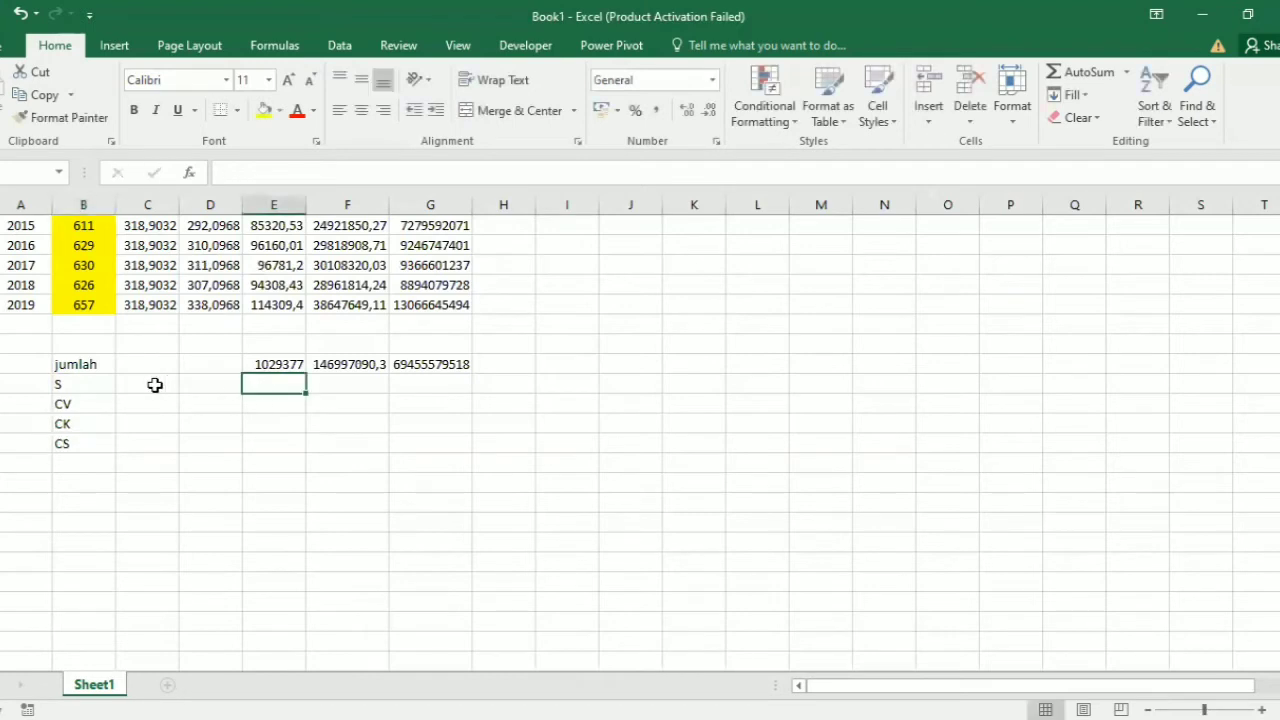
key("Left")
key("Left")
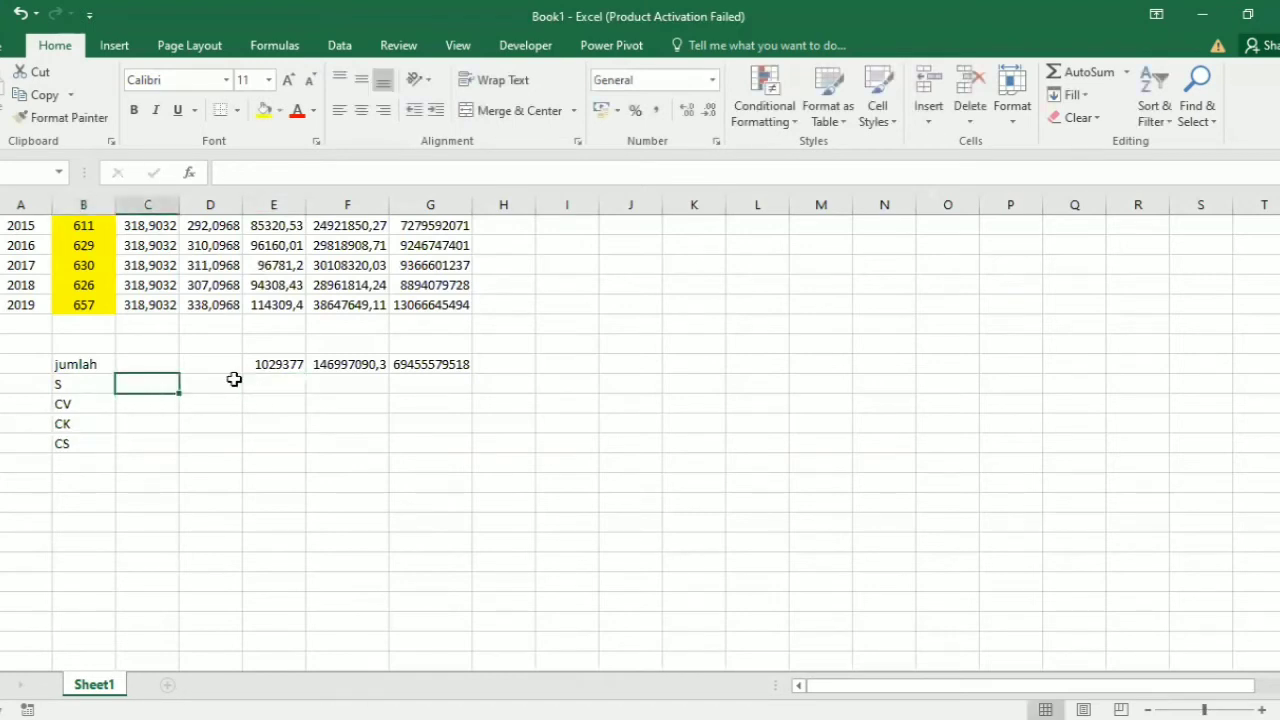
type("=SWR")
key("BackSpace")
key("BackSpace")
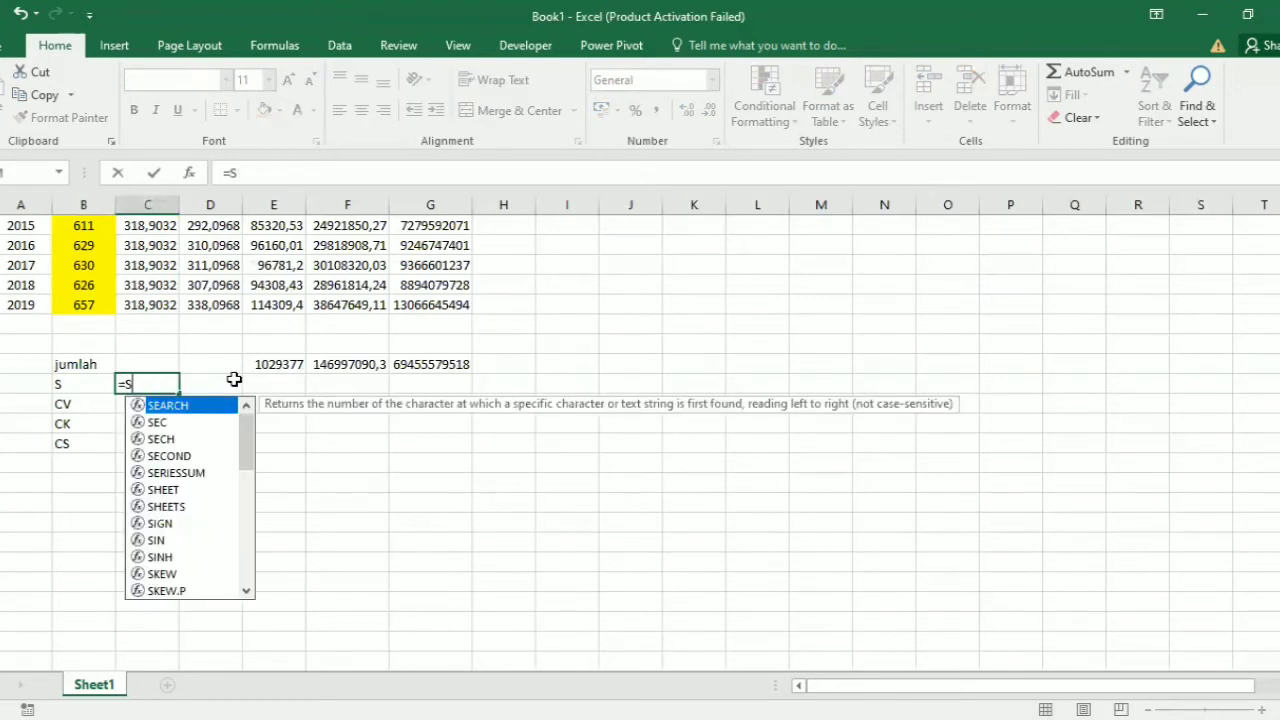
type("QRT")
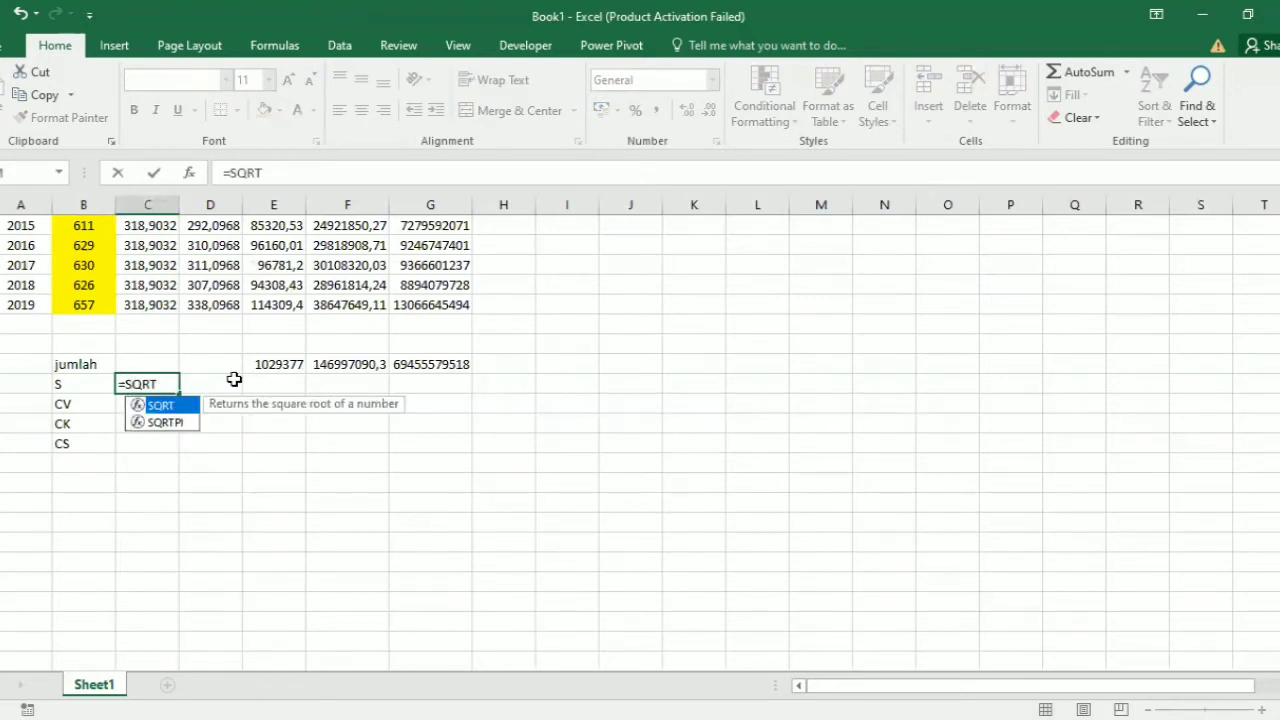
type("(")
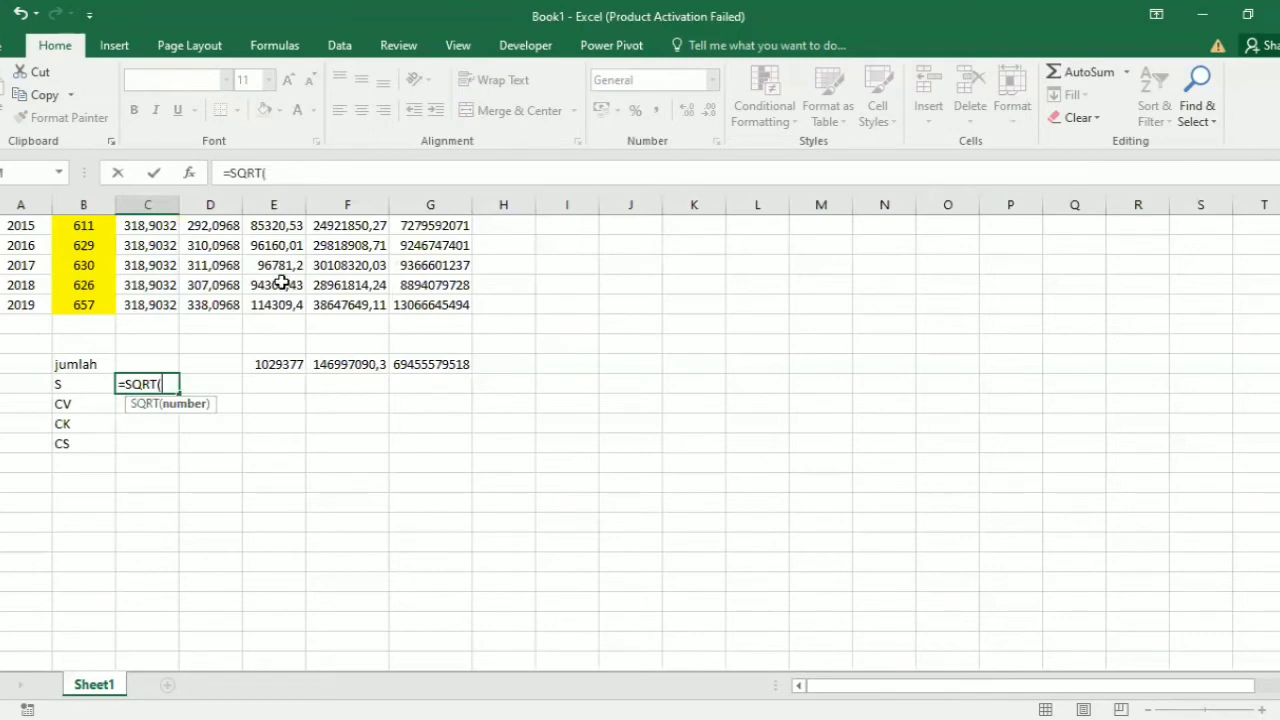
scroll(296, 482, "up", 2)
left_click(296, 482)
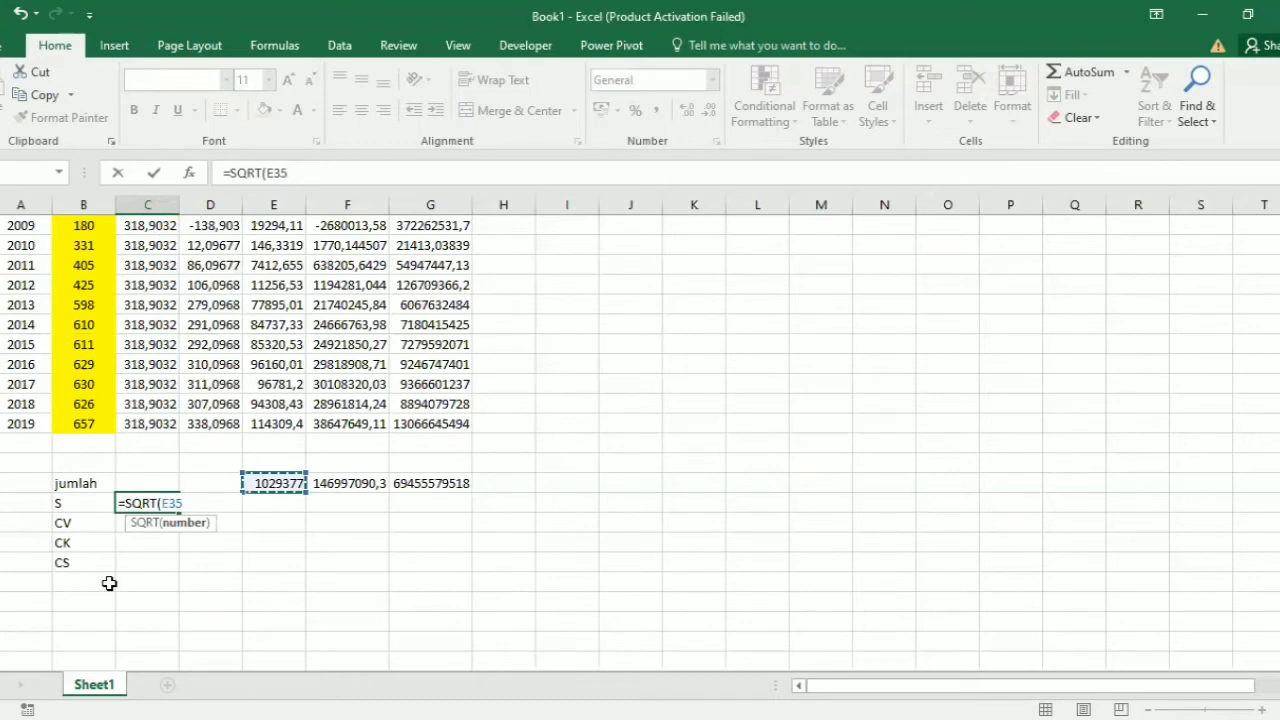
type(")/")
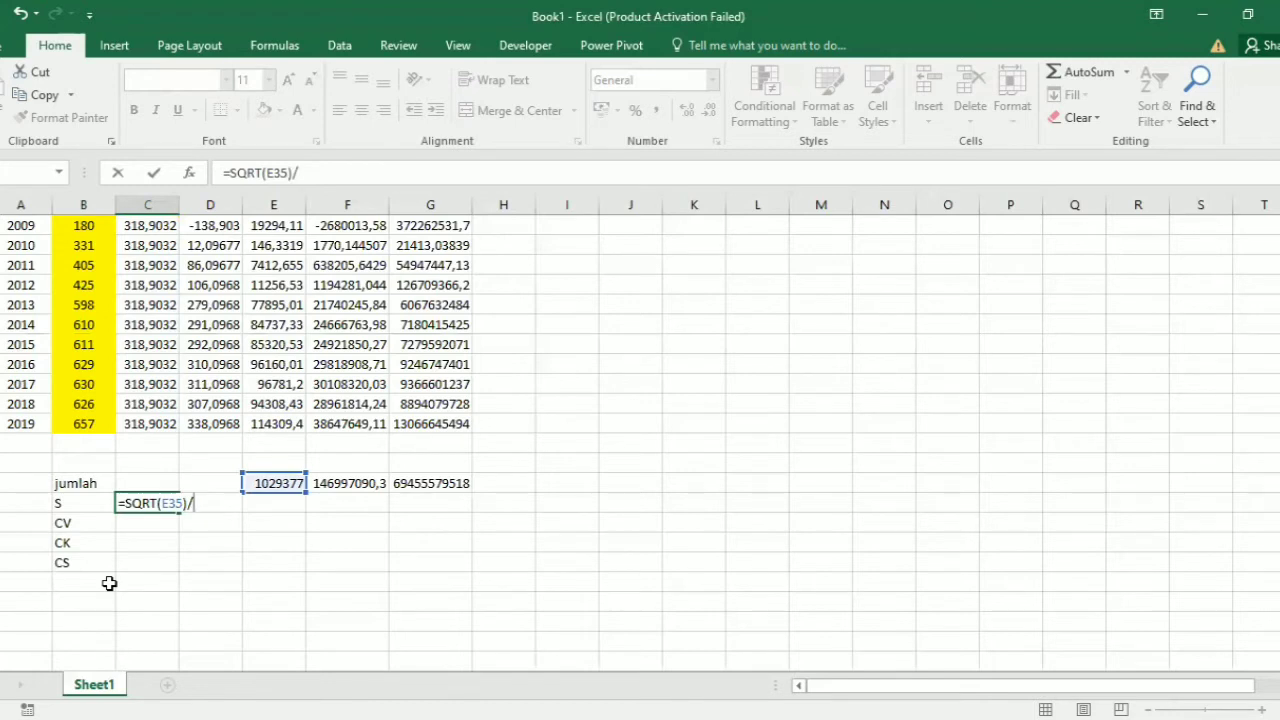
type("29")
key("Return")
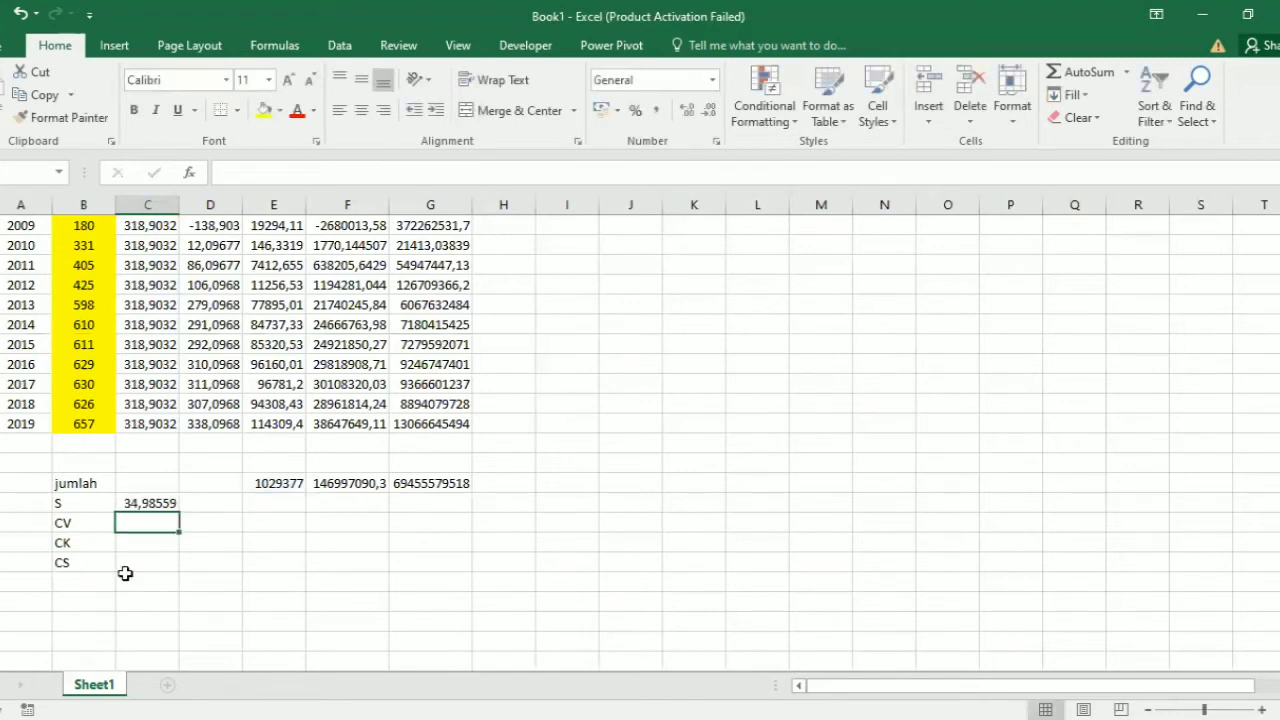
Step: Calculate CV in cell C37 with the formula =C36/C32
type("=")
left_click(147, 505)
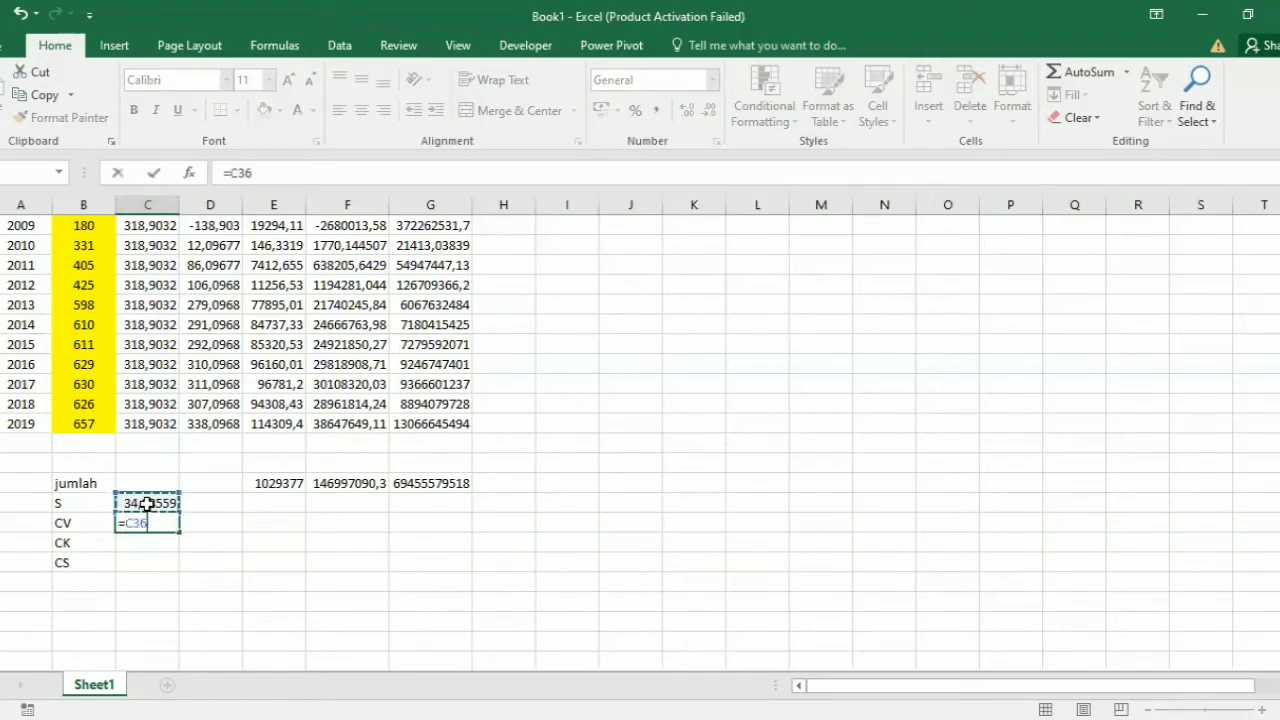
type("/")
left_click(132, 425)
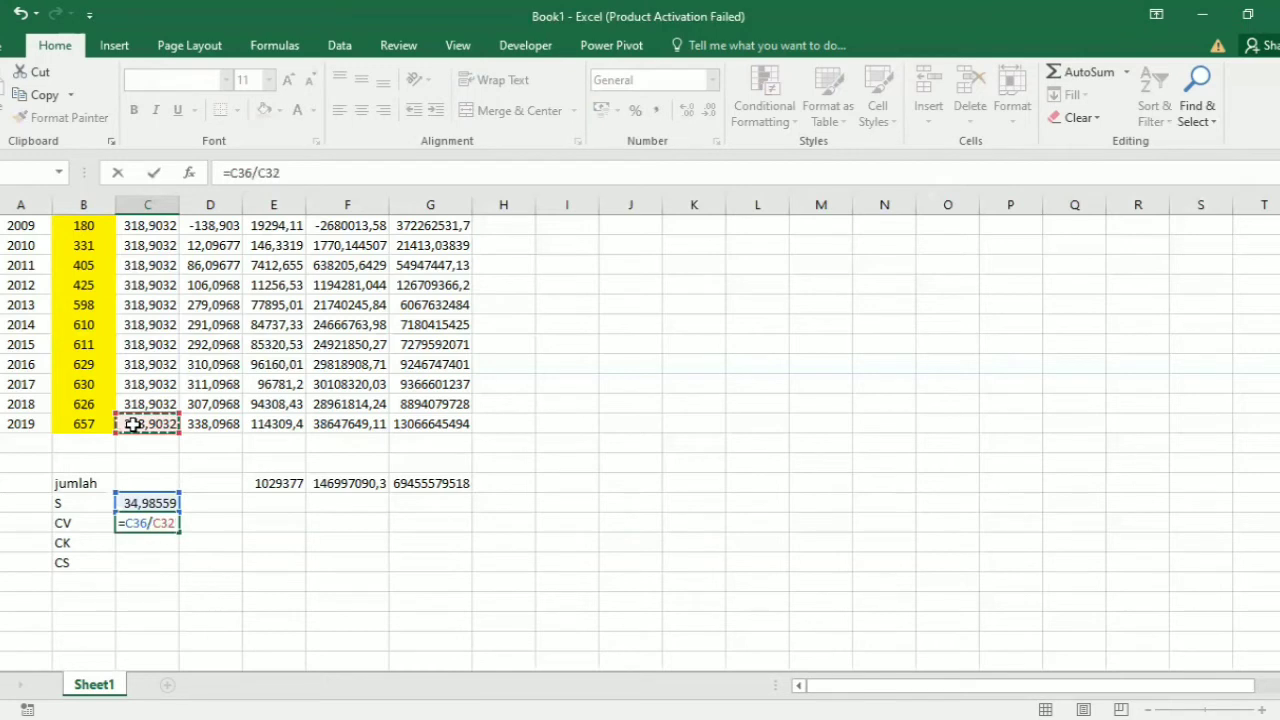
key("Return")
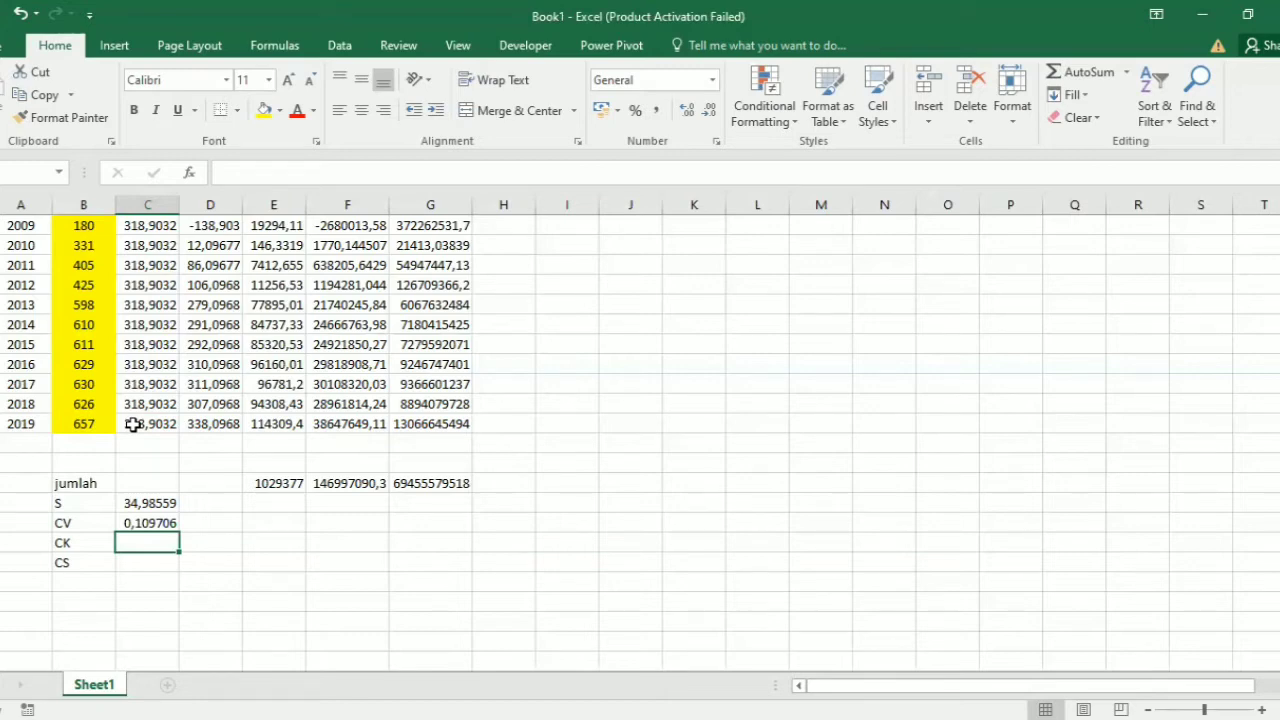
Step: Start the CK formula in cell C38 with =(30^2)*(G35), enclosing the G35 reference in parentheses
type("=")
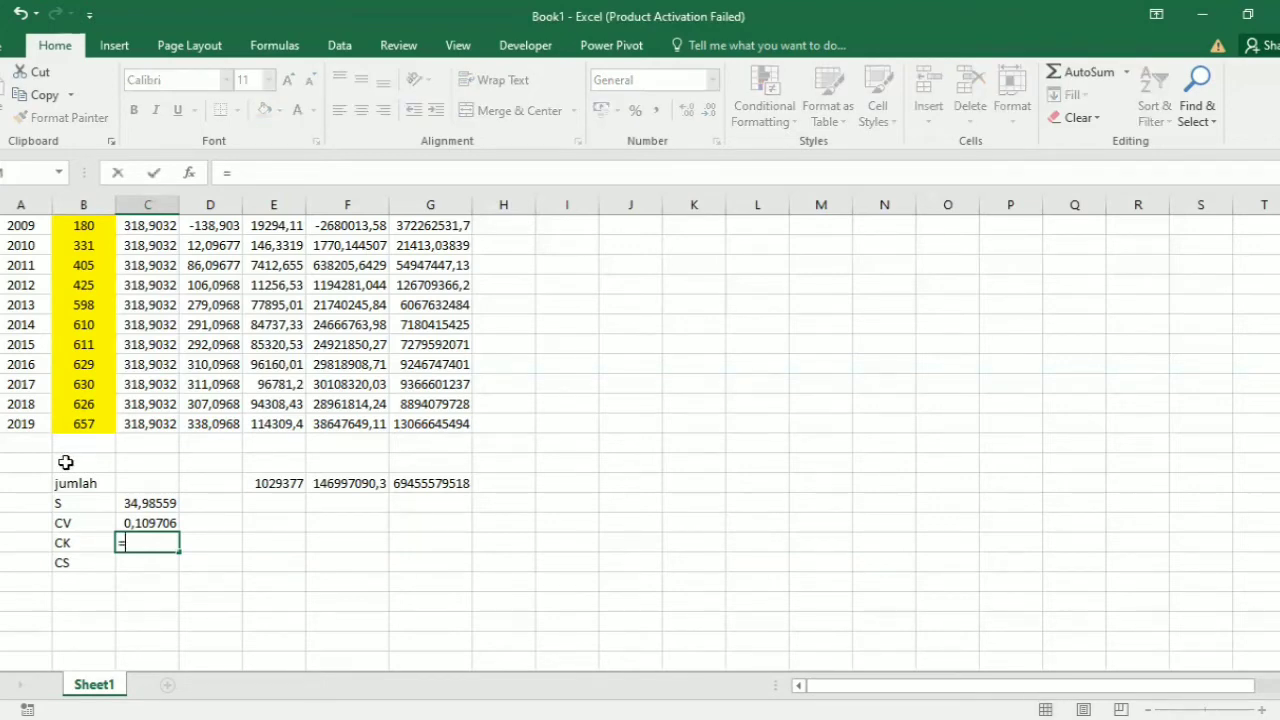
type("(30^2)*")
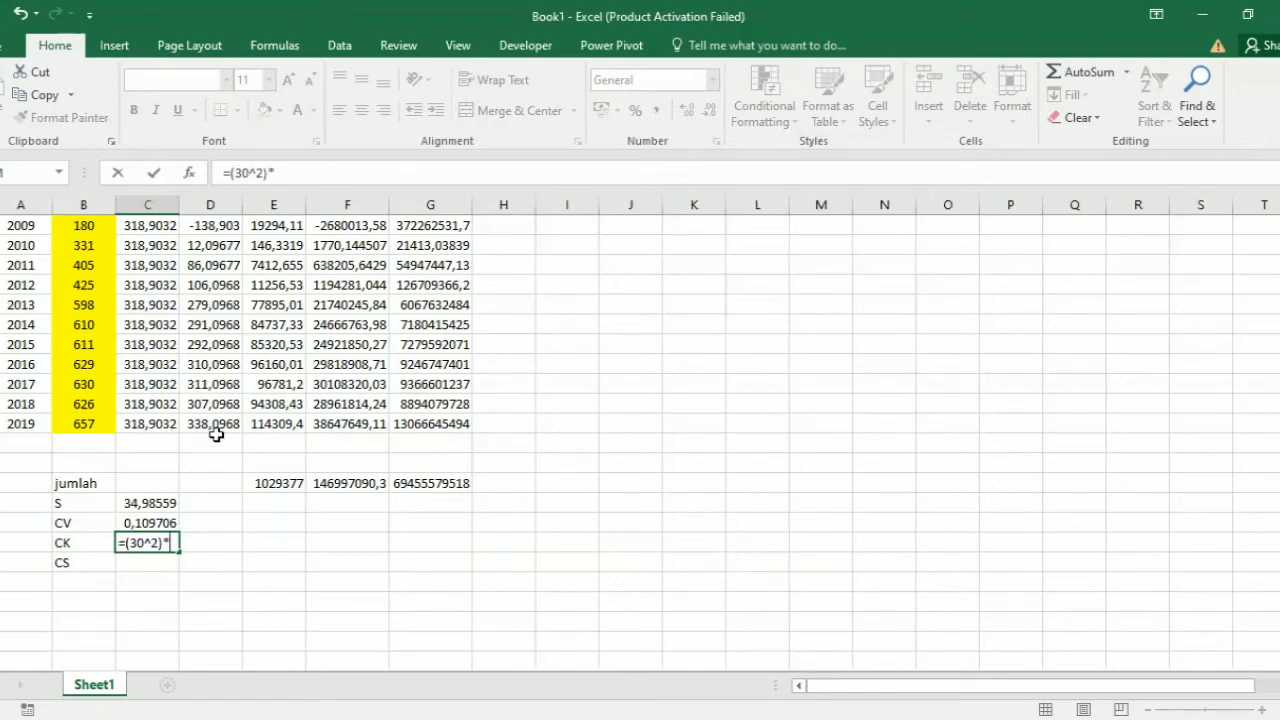
left_click(430, 485)
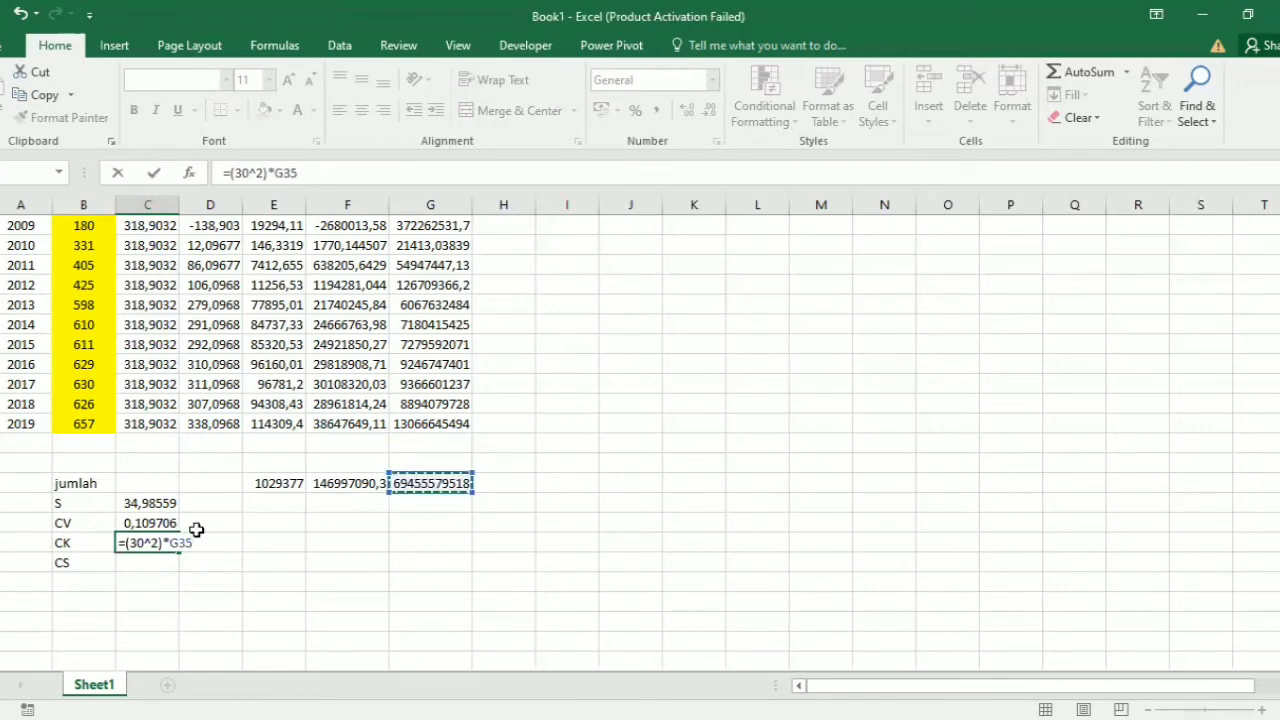
type(")")
key("Return")
key("Tab")
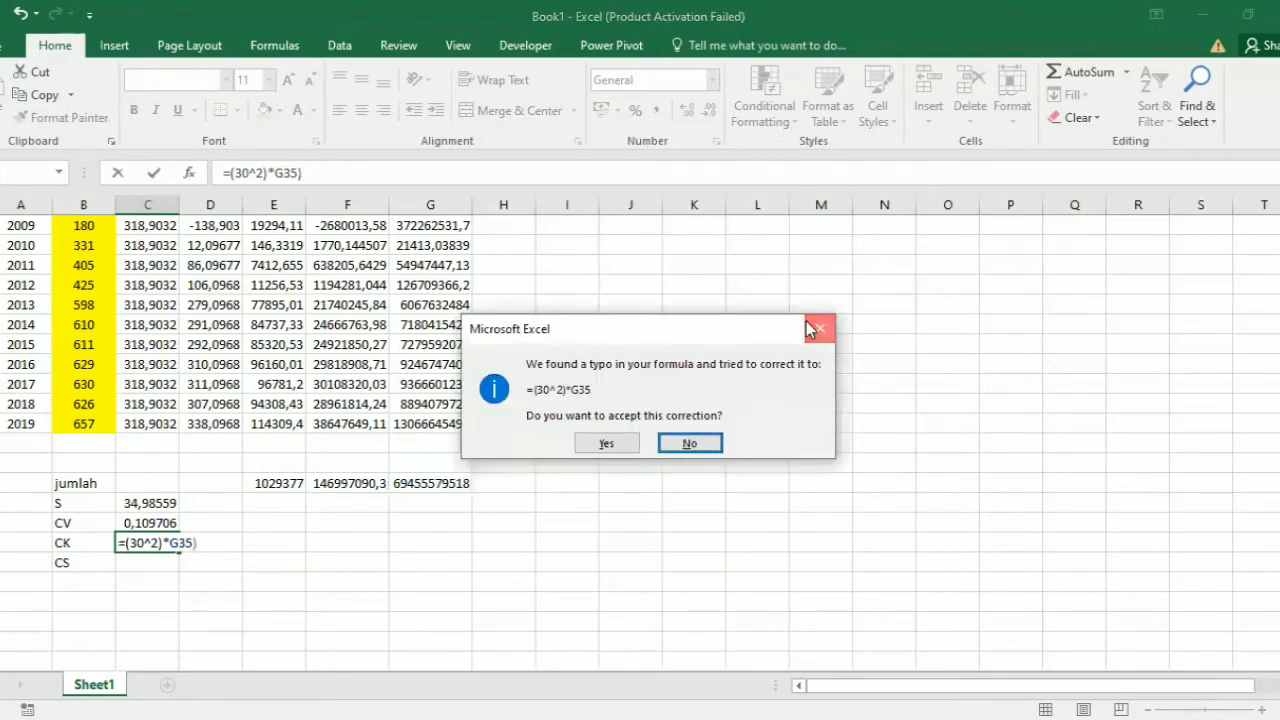
key("Return")
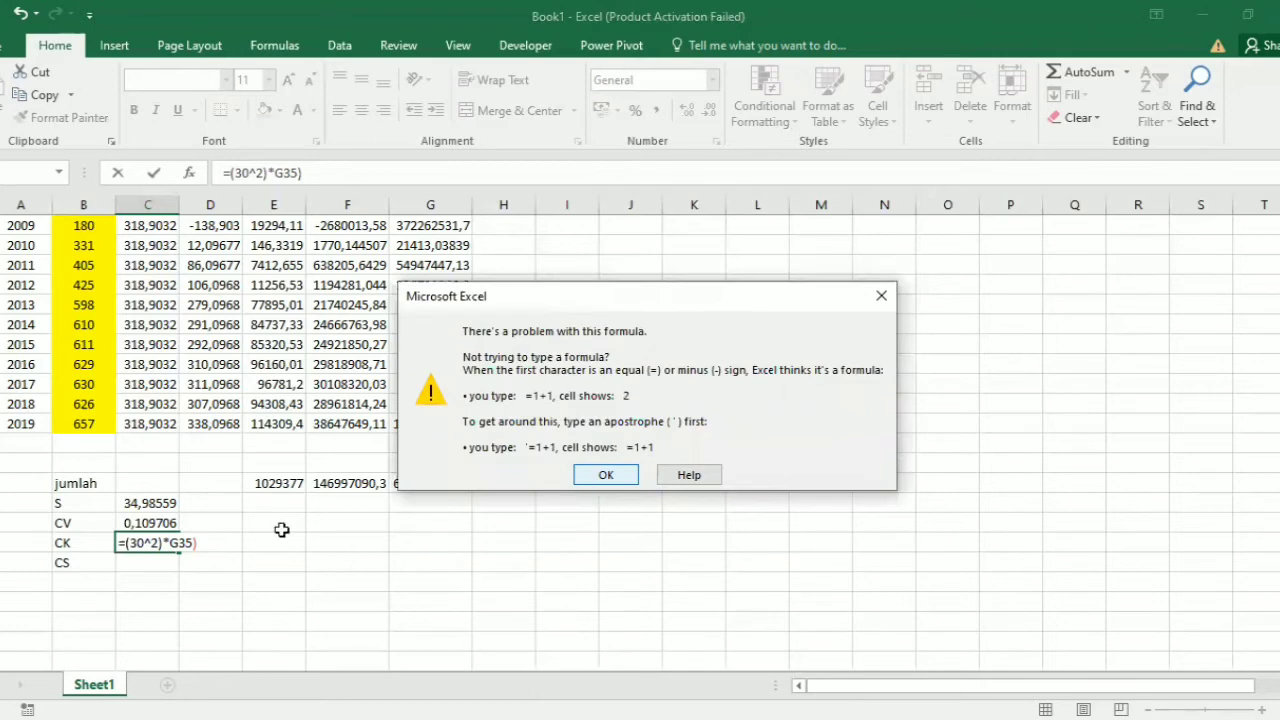
key("Return")
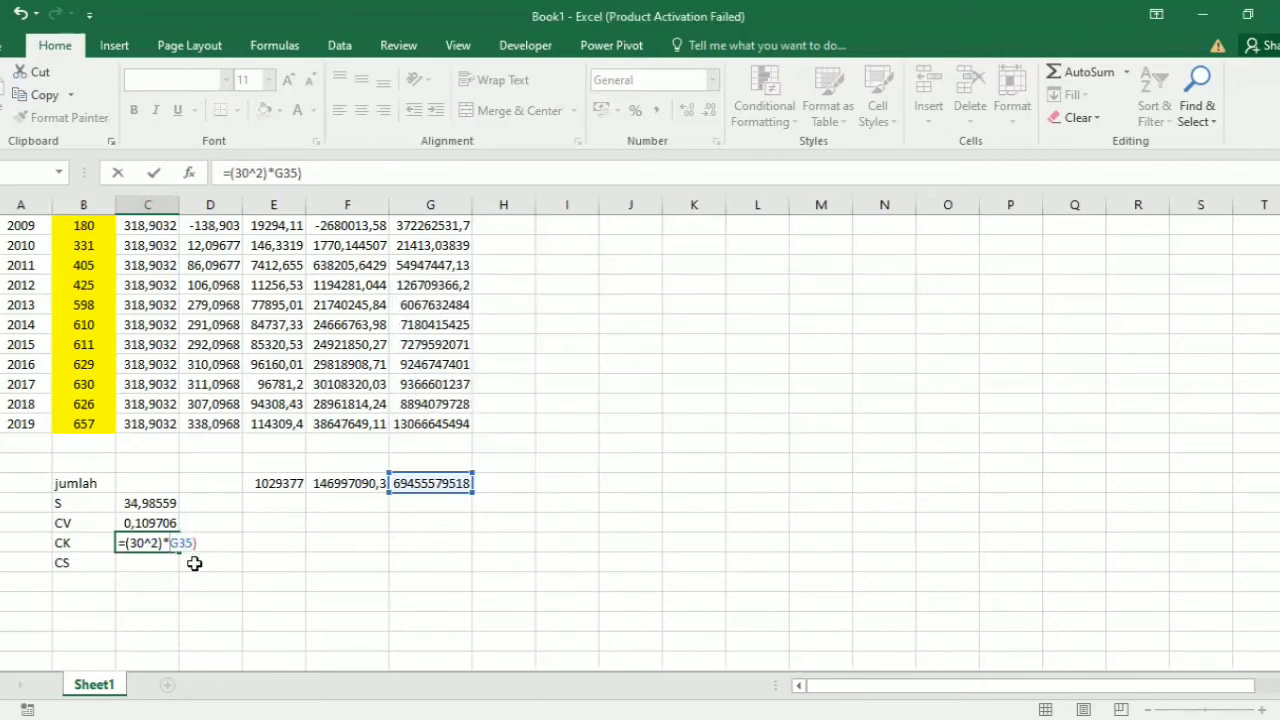
key("Left")
type("(G35)/")
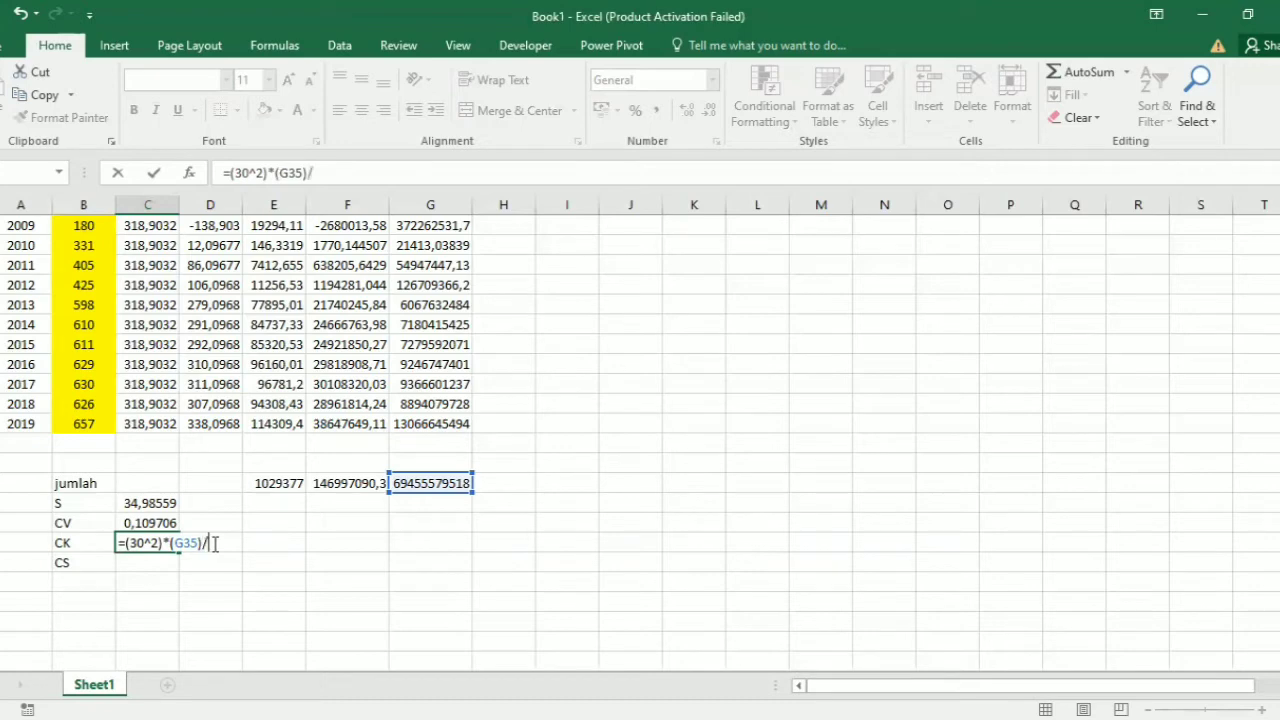
type("29*28*27")
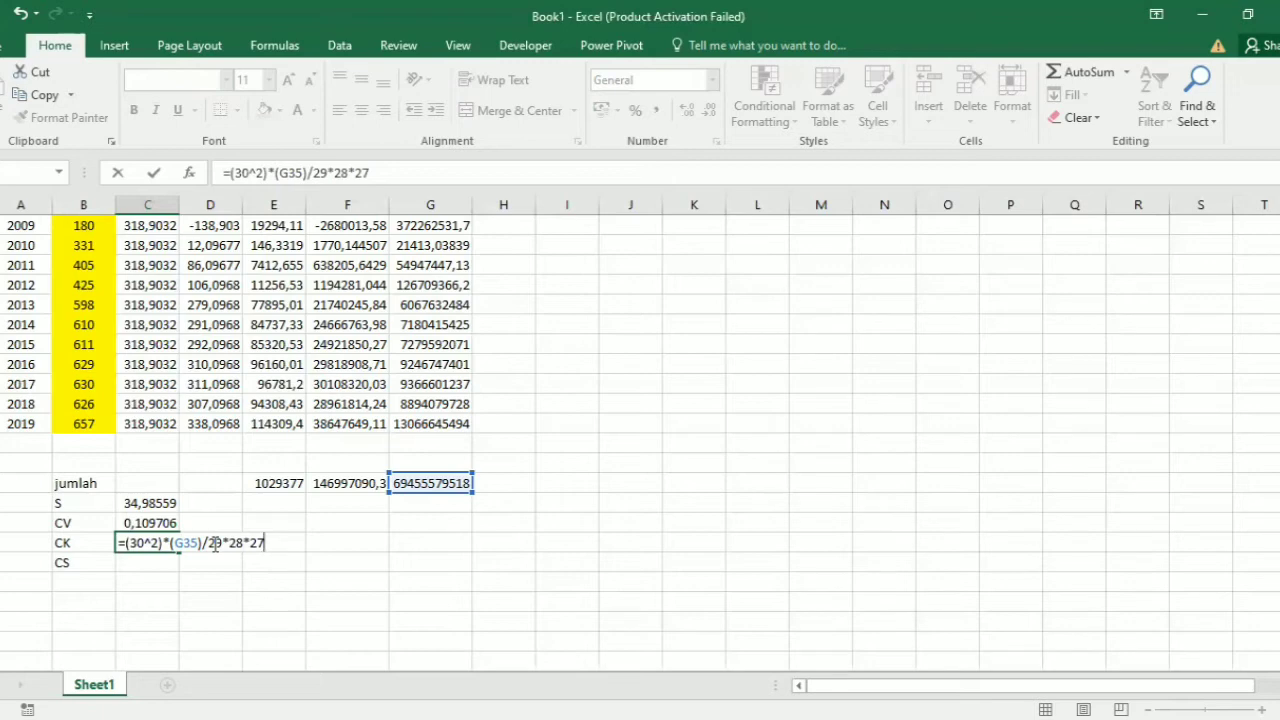
type("(")
Step: Complete the CK formula in cell C38 as =(30^2)*(G35)/29*28*27*(C36^4), accepting the suggested multiplication sign
left_click(152, 501)
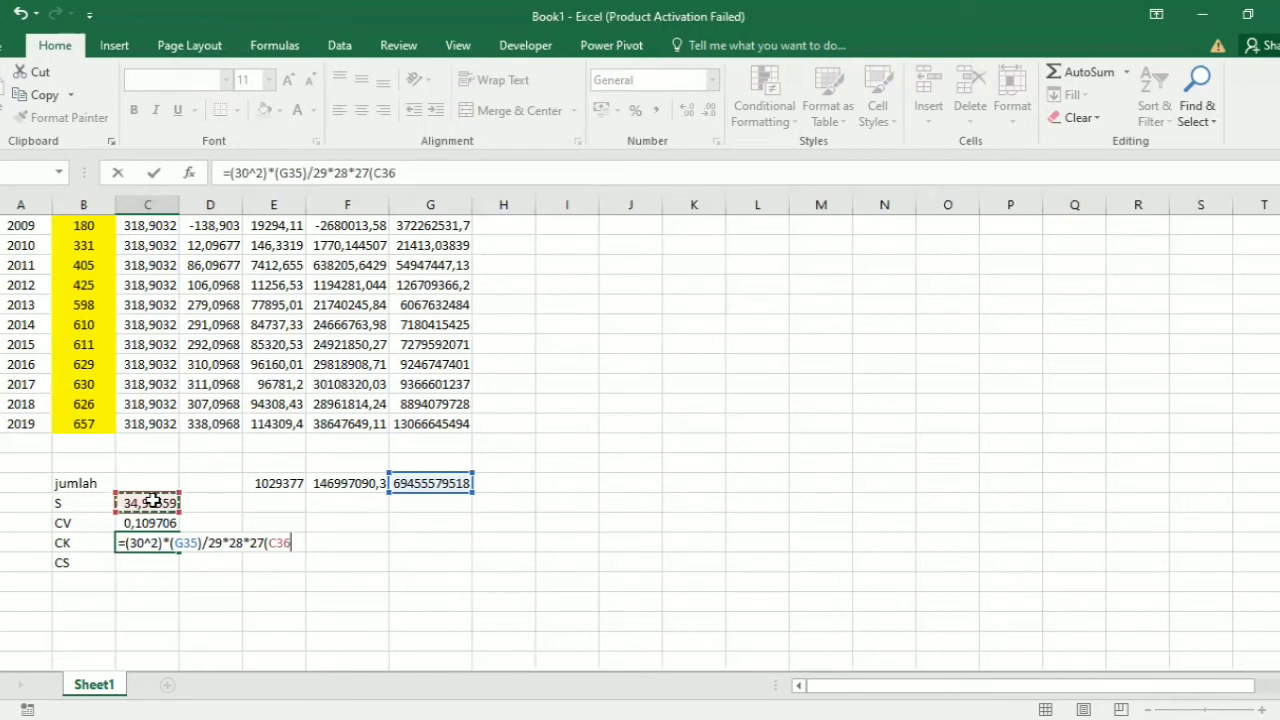
type("^4)")
key("Return")
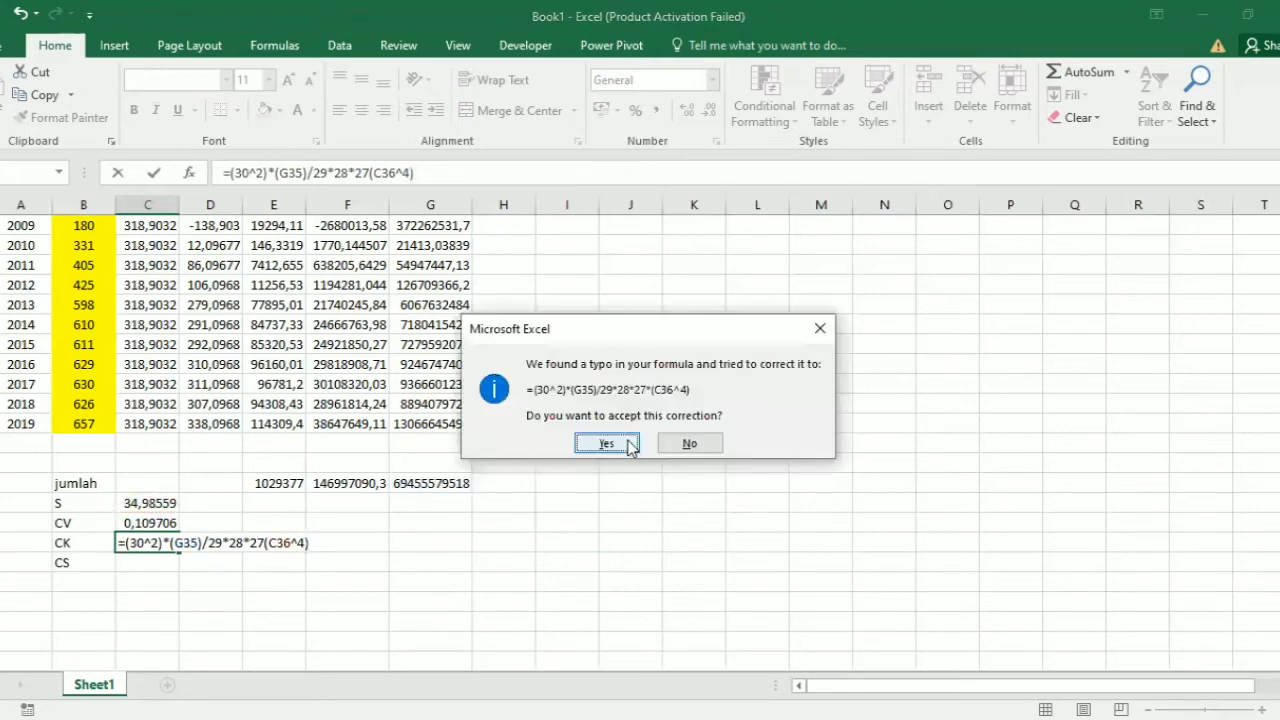
key("Return")
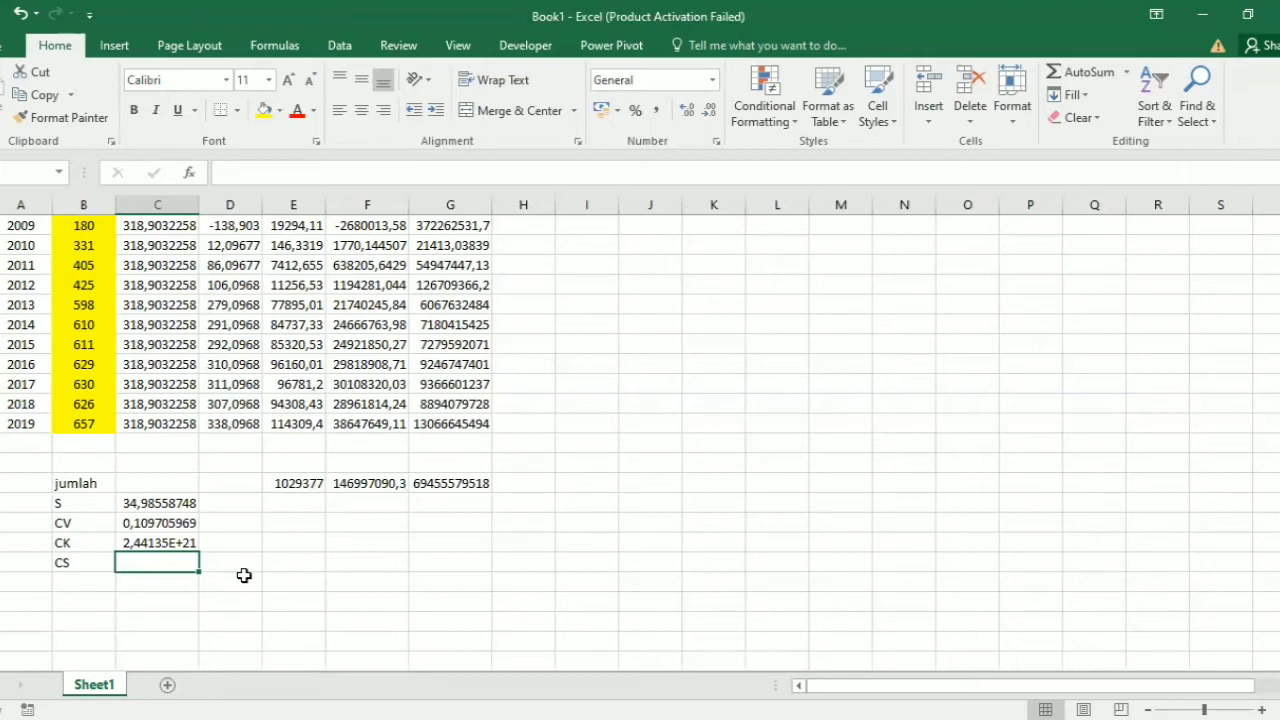
Step: Calculate CS in cell C39 with the formula =30*F35/29*28*(C36^3)
type("=")
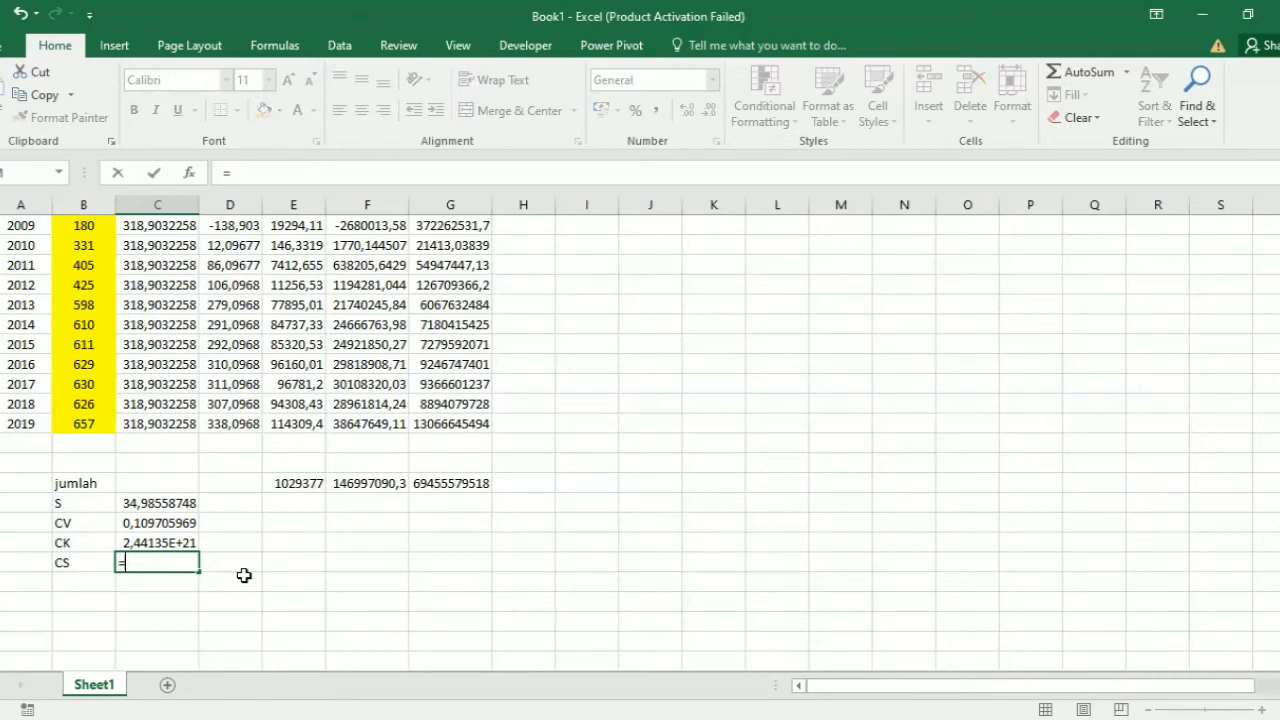
type("30*")
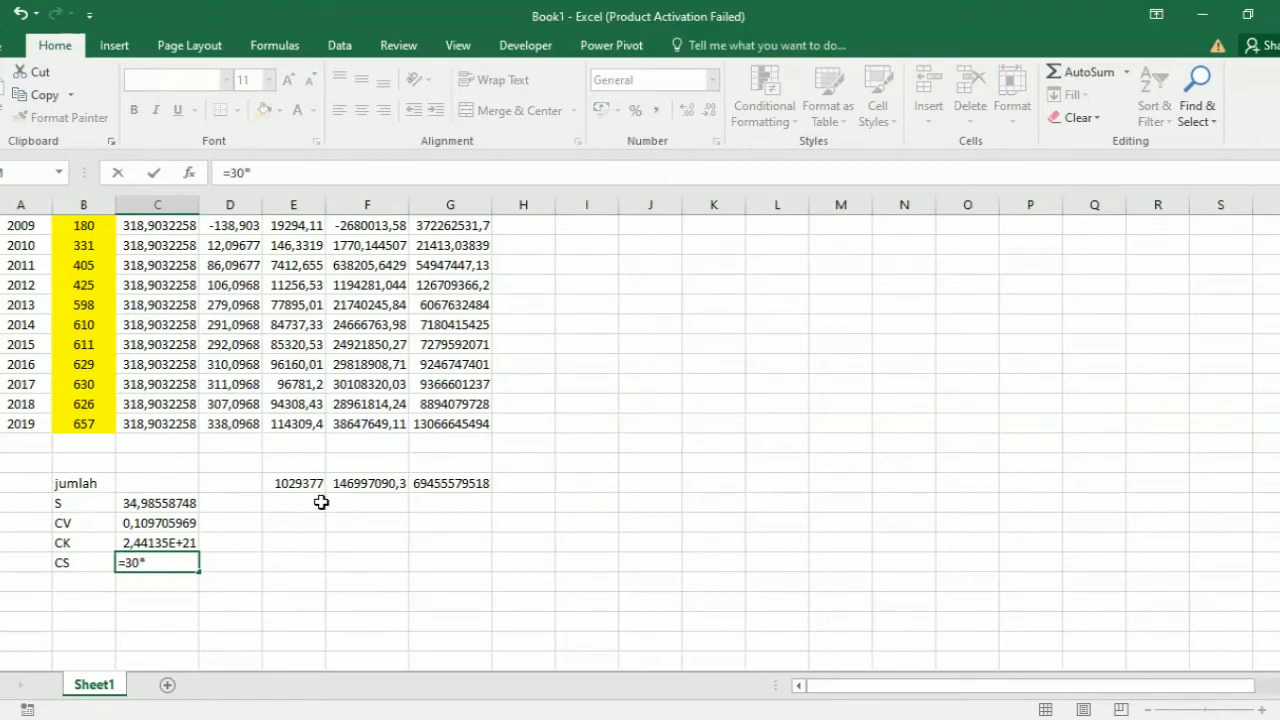
left_click(389, 488)
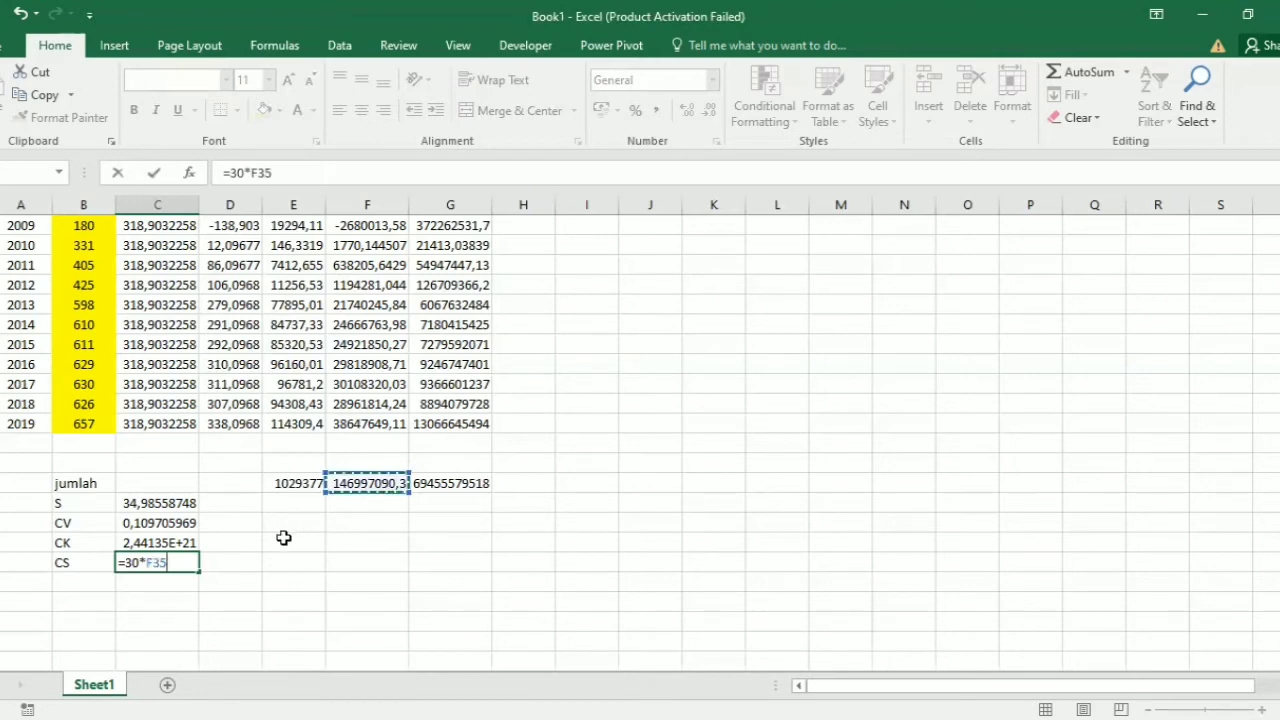
type("/29")
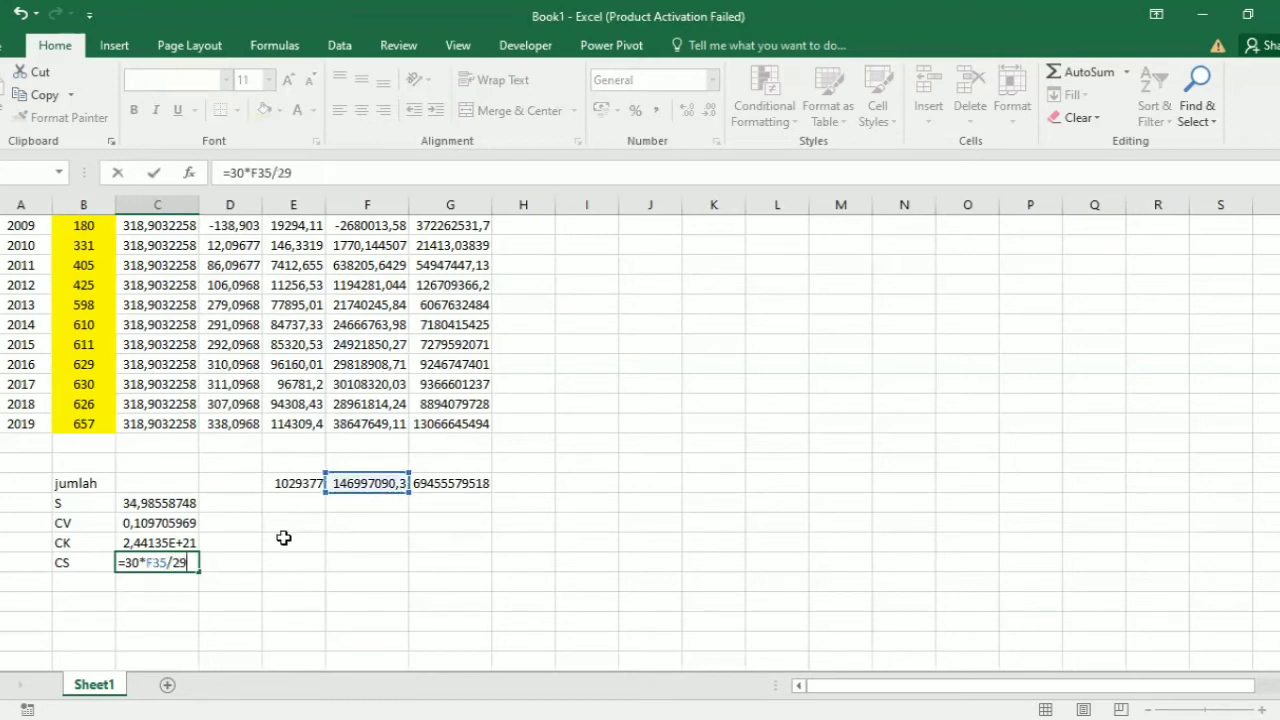
type("*28*(")
left_click(174, 500)
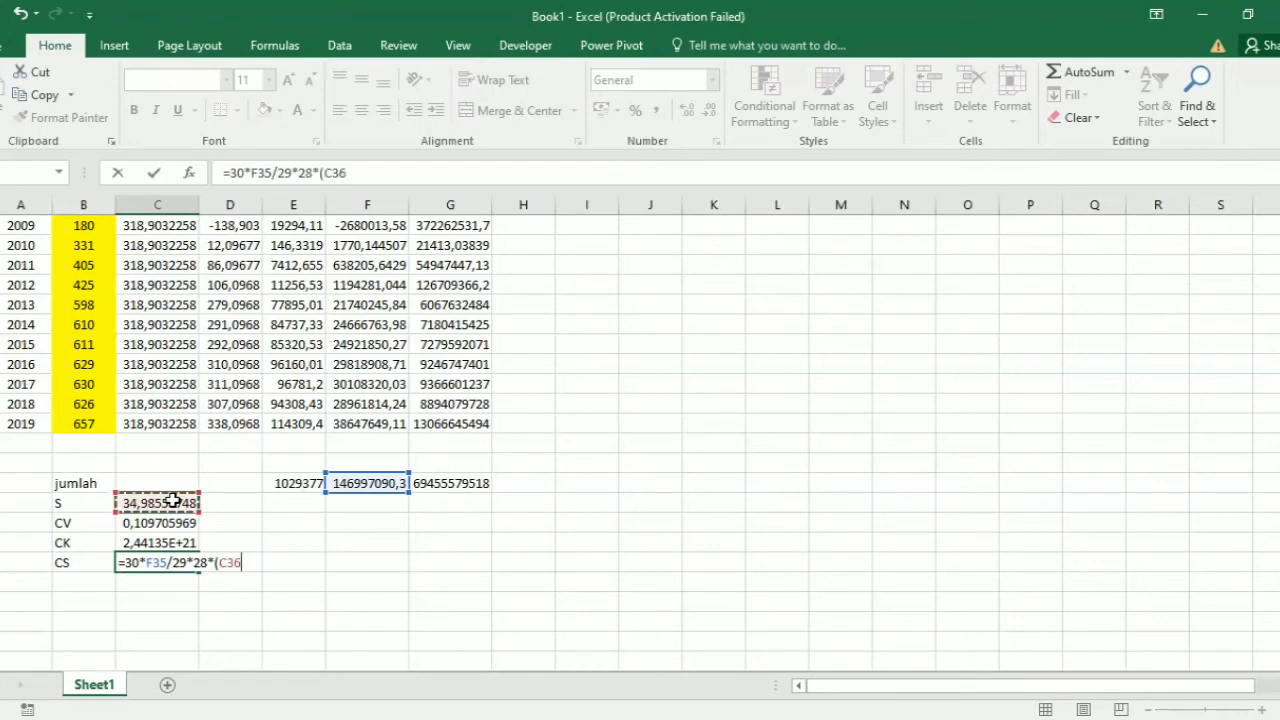
type("^3)")
key("Return")
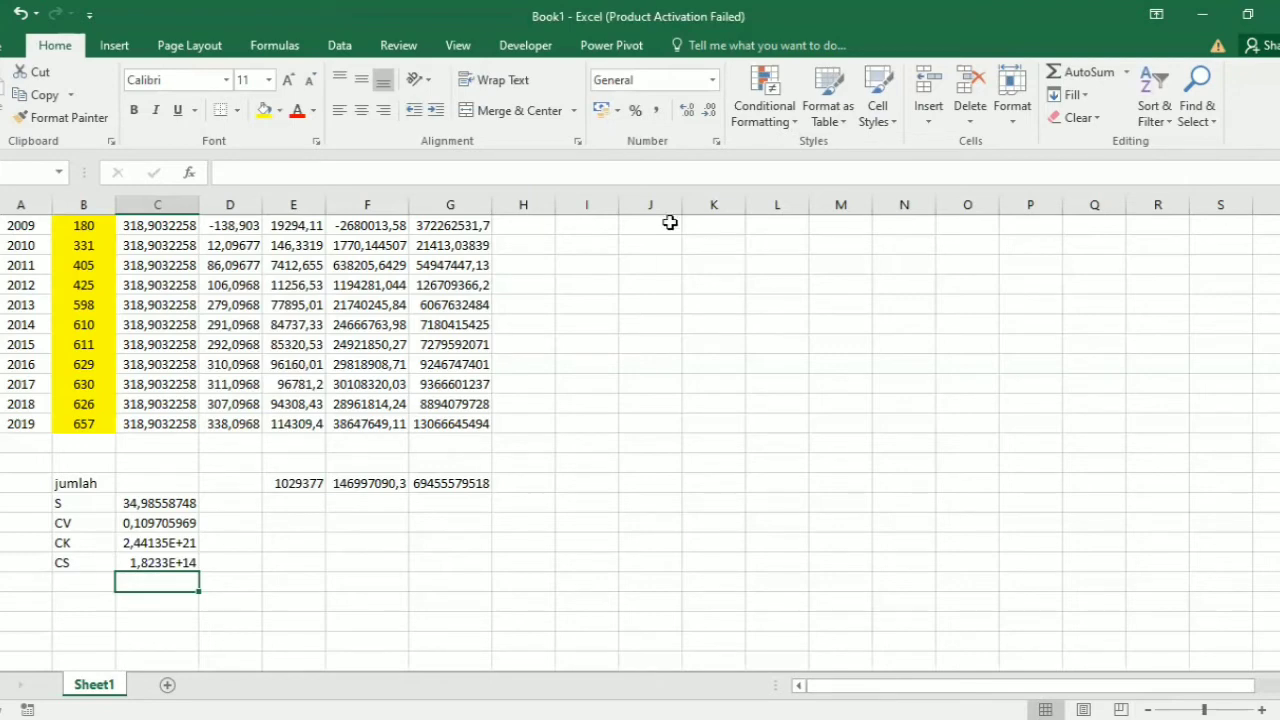
Step: Enter the title "Hujan rencana periode tahun dengan metode gumbel" in cell J2, beside the yearly data
scroll(670, 222, "up", 7)
left_click(651, 250)
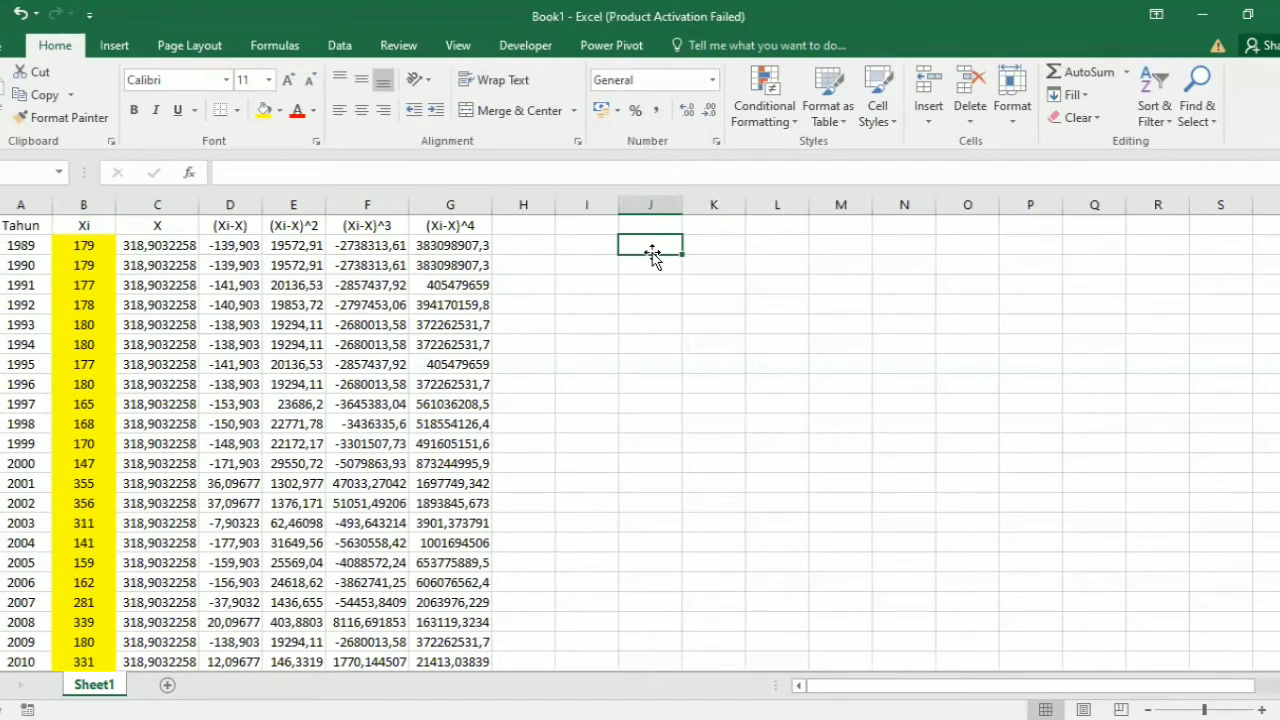
type("HUJA")
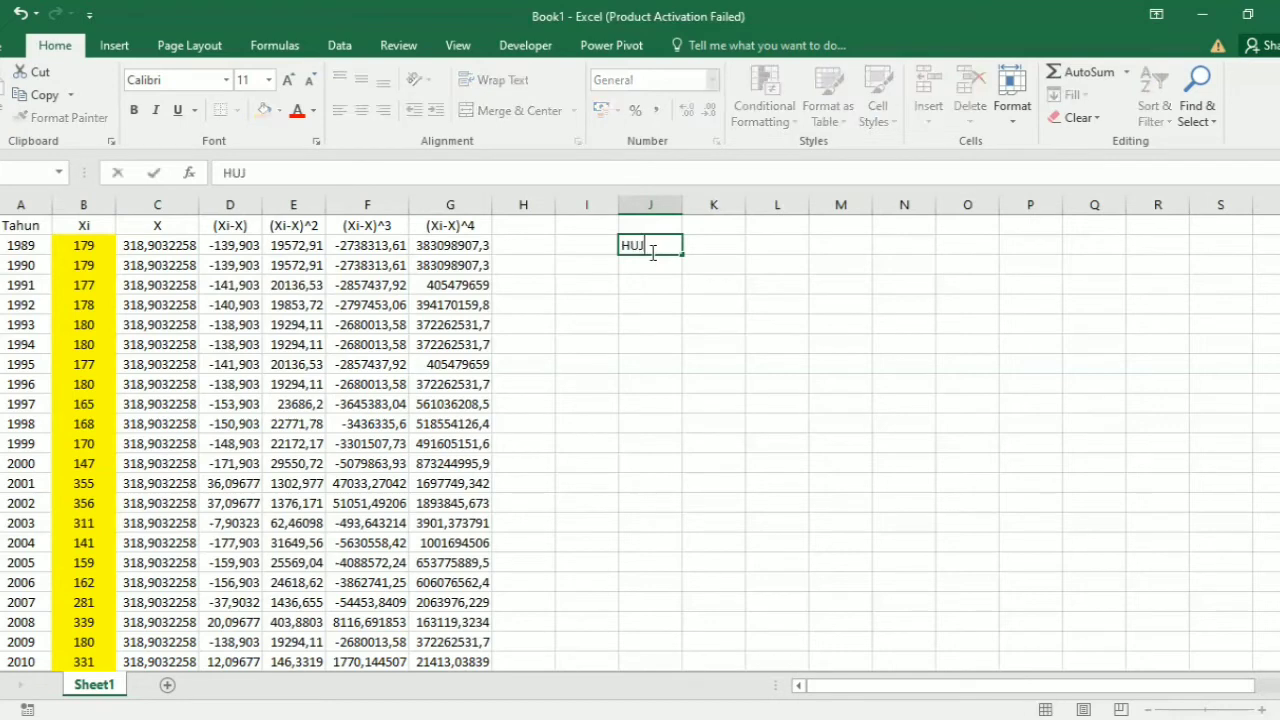
key("BackSpace")
key("BackSpace")
key("BackSpace")
type("ujan rencana")
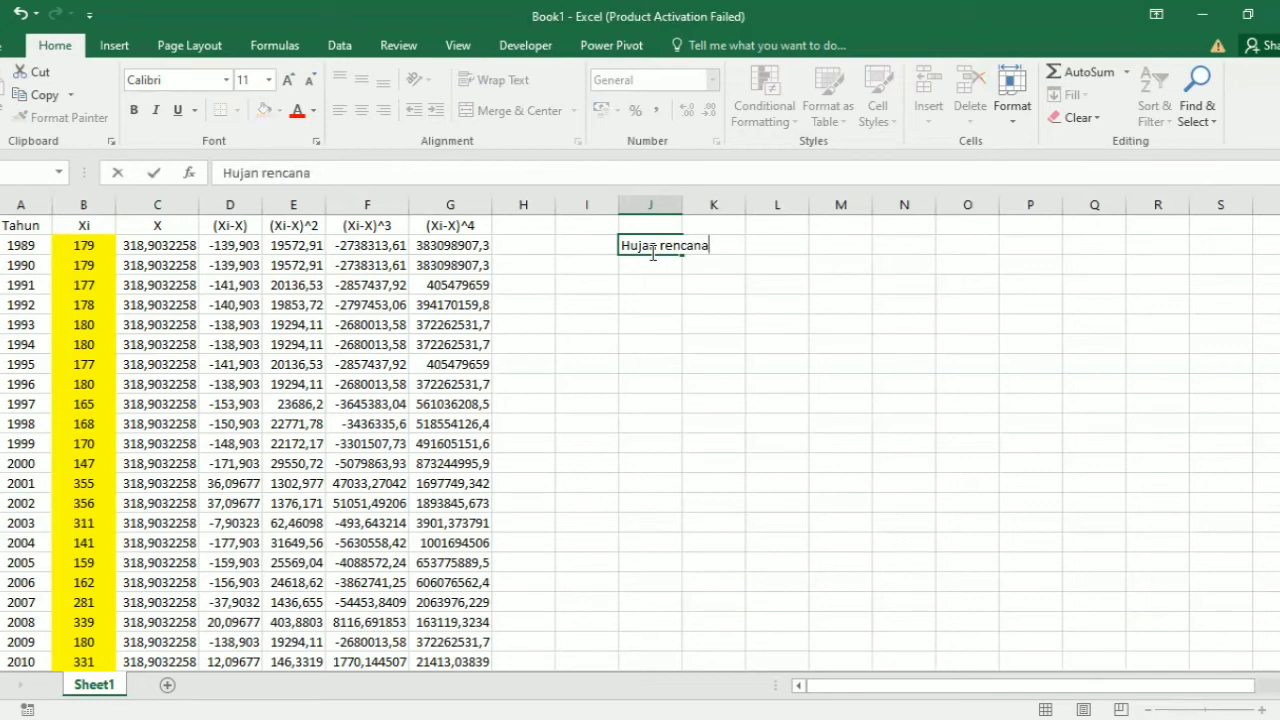
type(" periode tahun de")
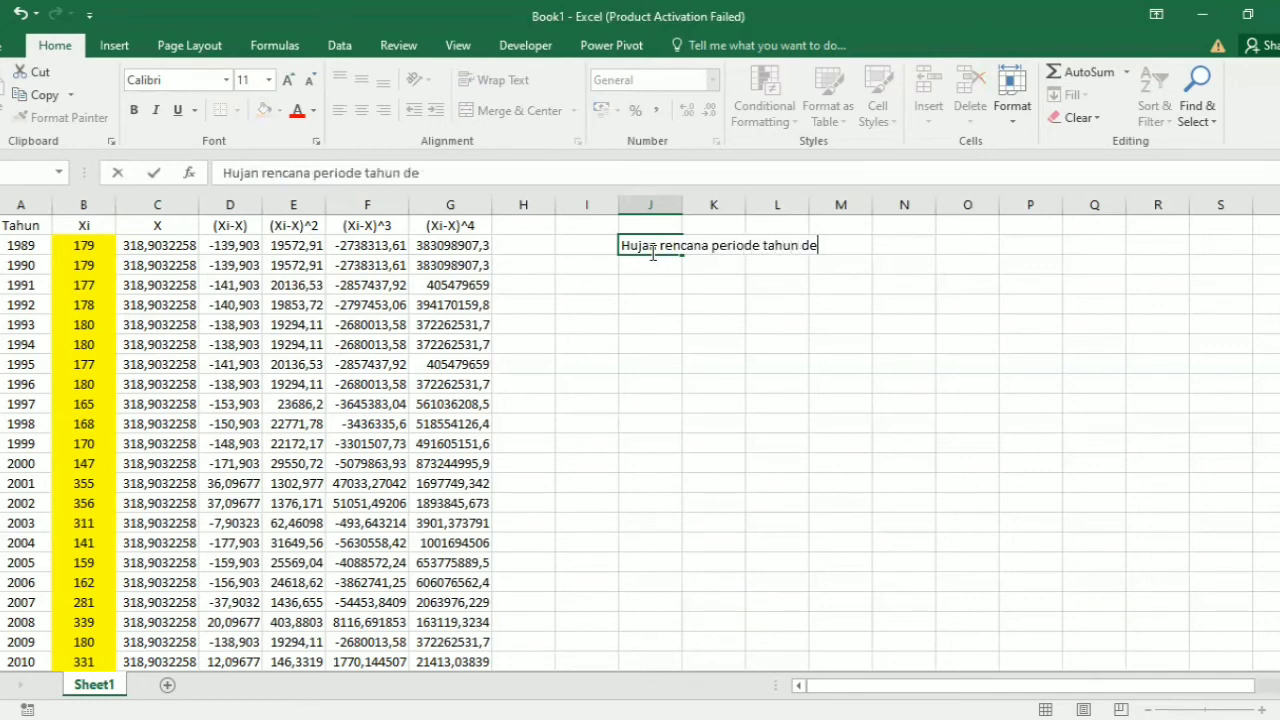
type("ngan metode ")
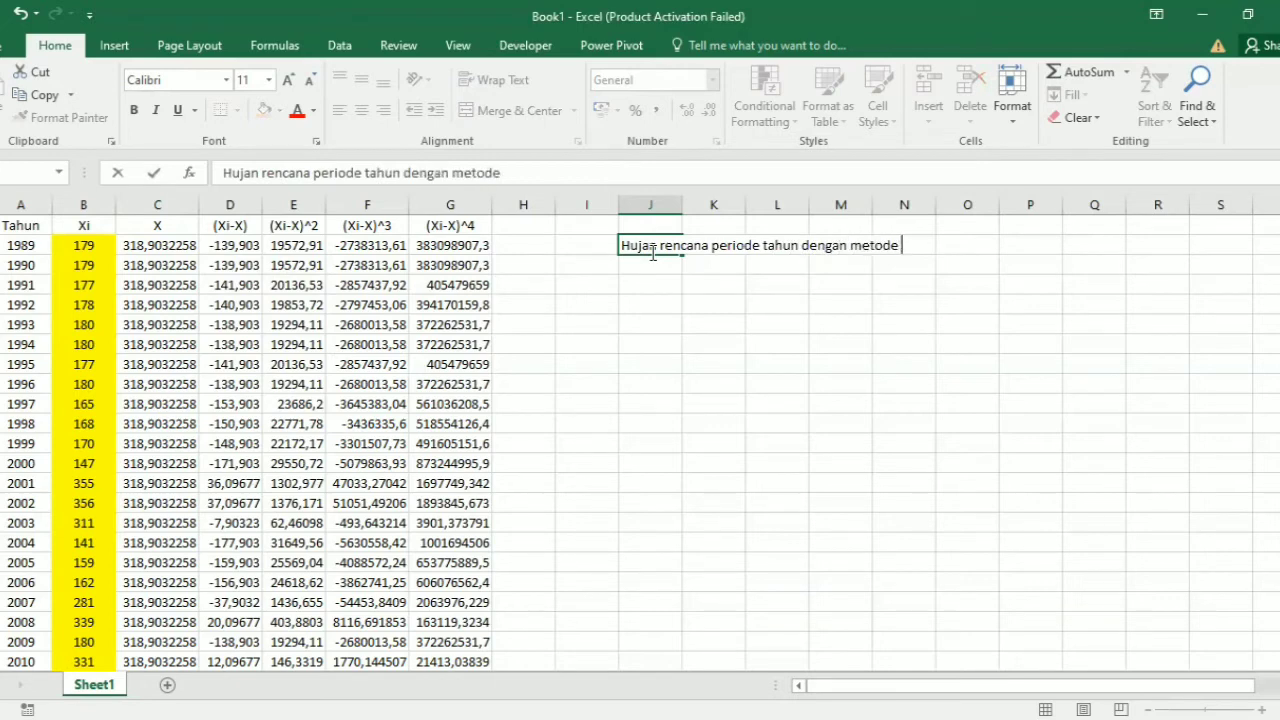
type("gumbel")
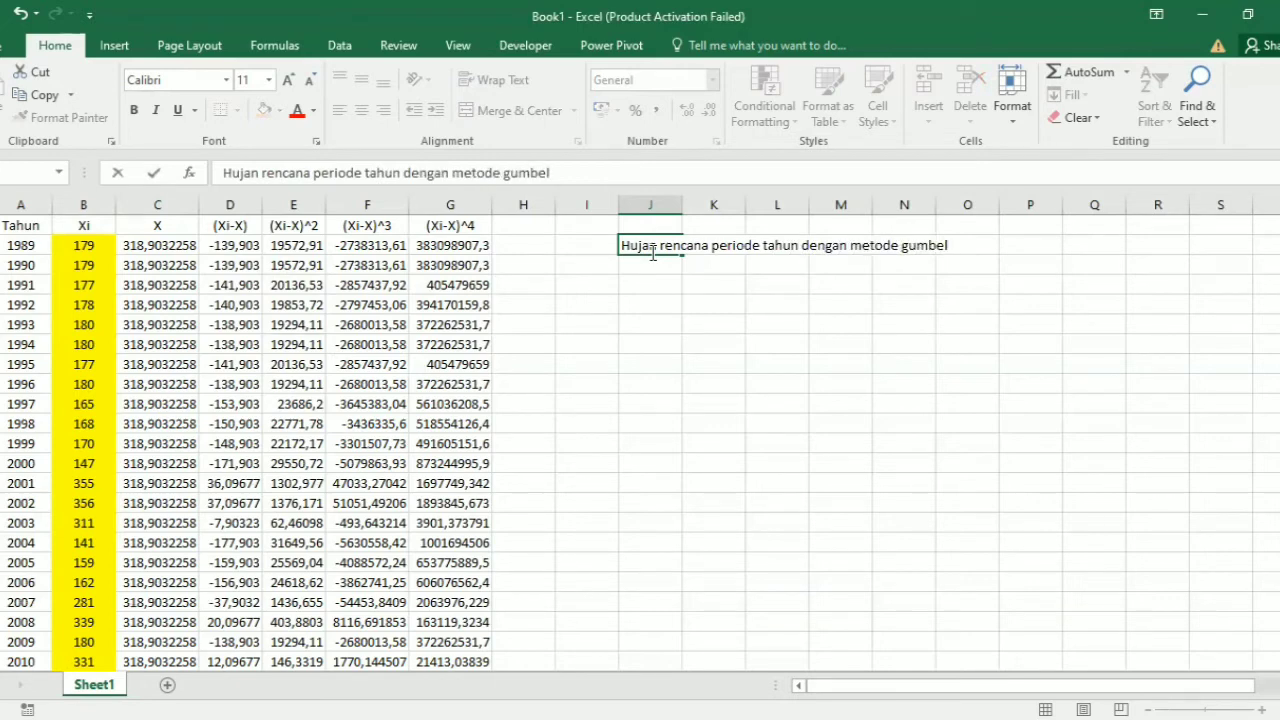
Step: Enter the column headers tahun, YN, SN and YT in cells I3 to L3, below the Gumbel title
left_click(586, 270)
type("tahu")
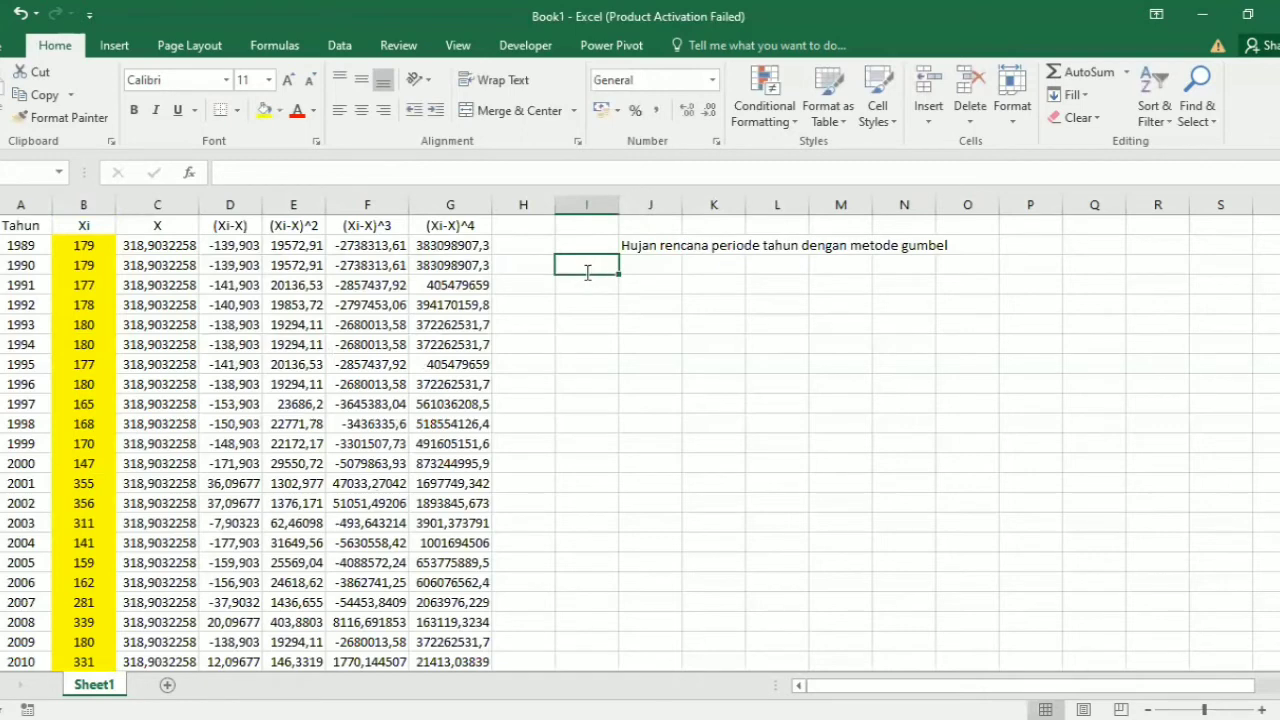
type("n")
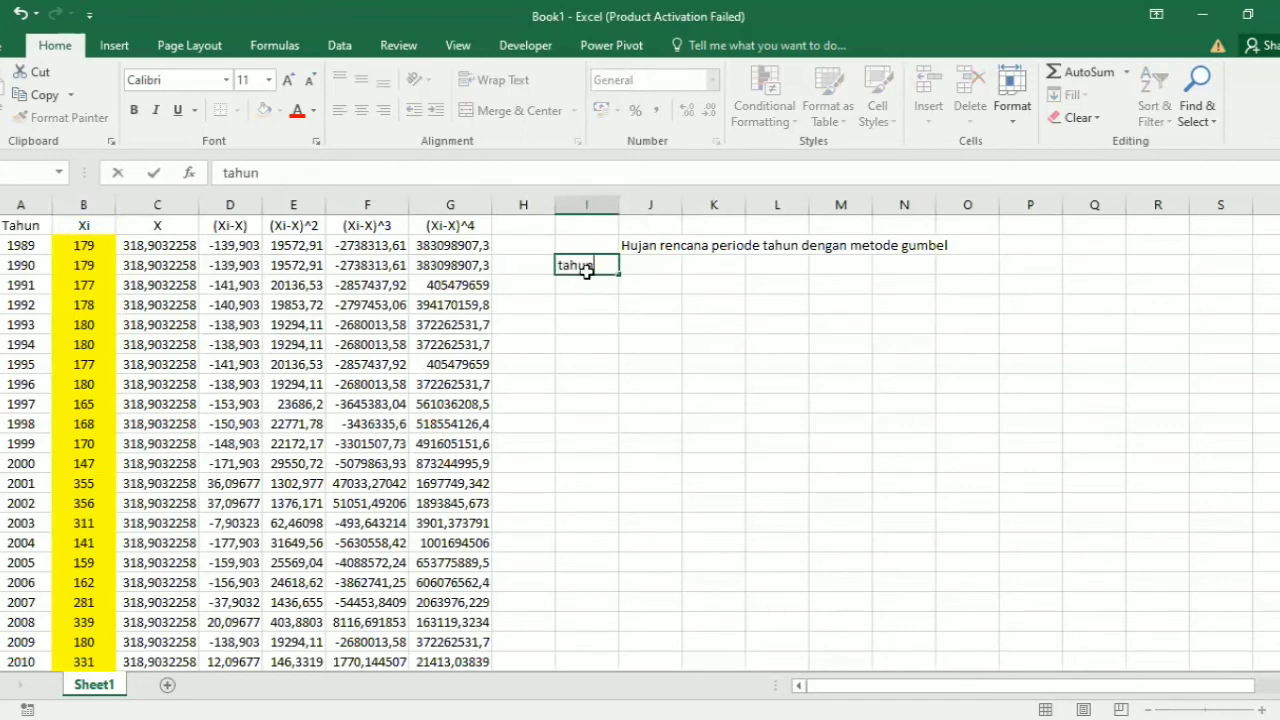
key("Tab")
type("YN")
key("Tab")
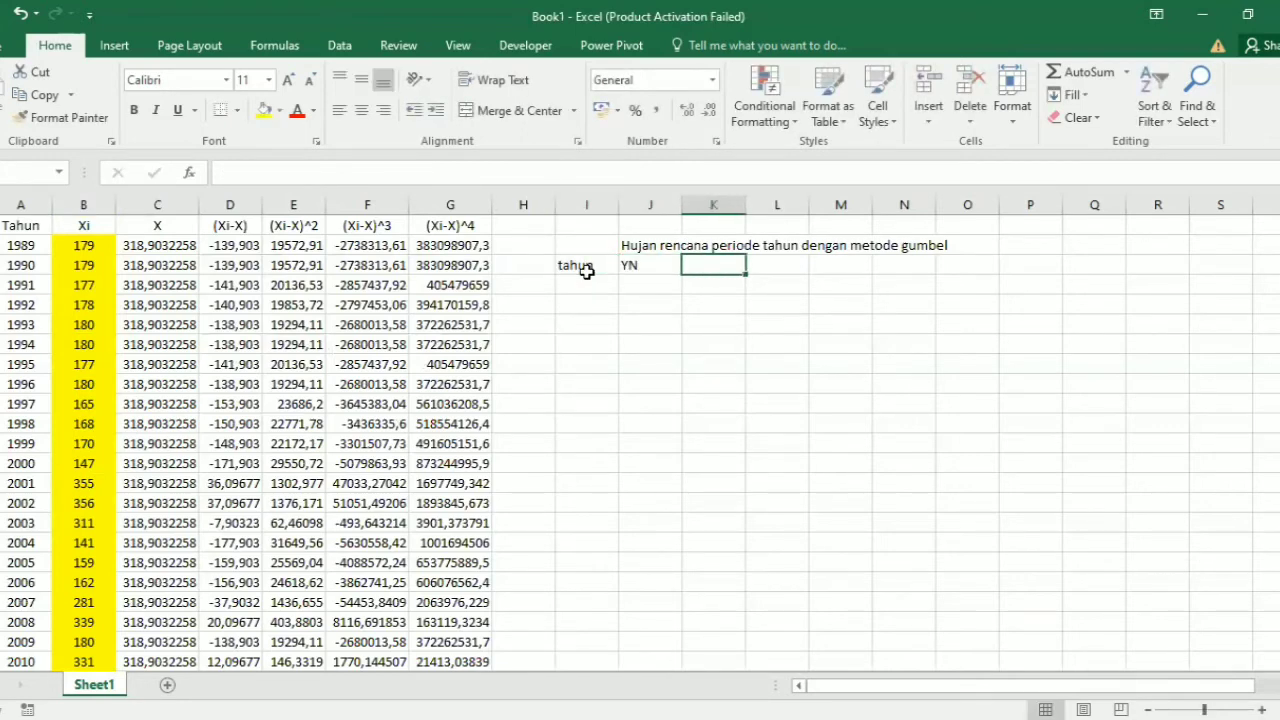
type("SN")
key("Tab")
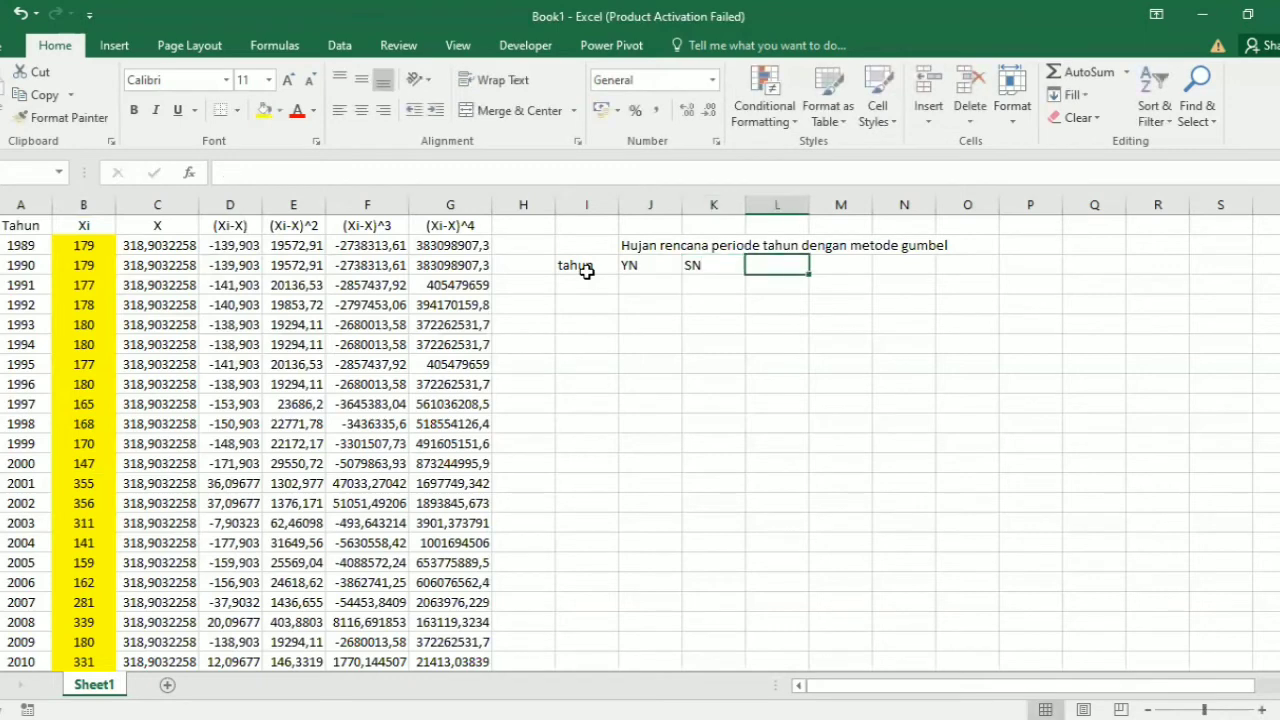
type("YT")
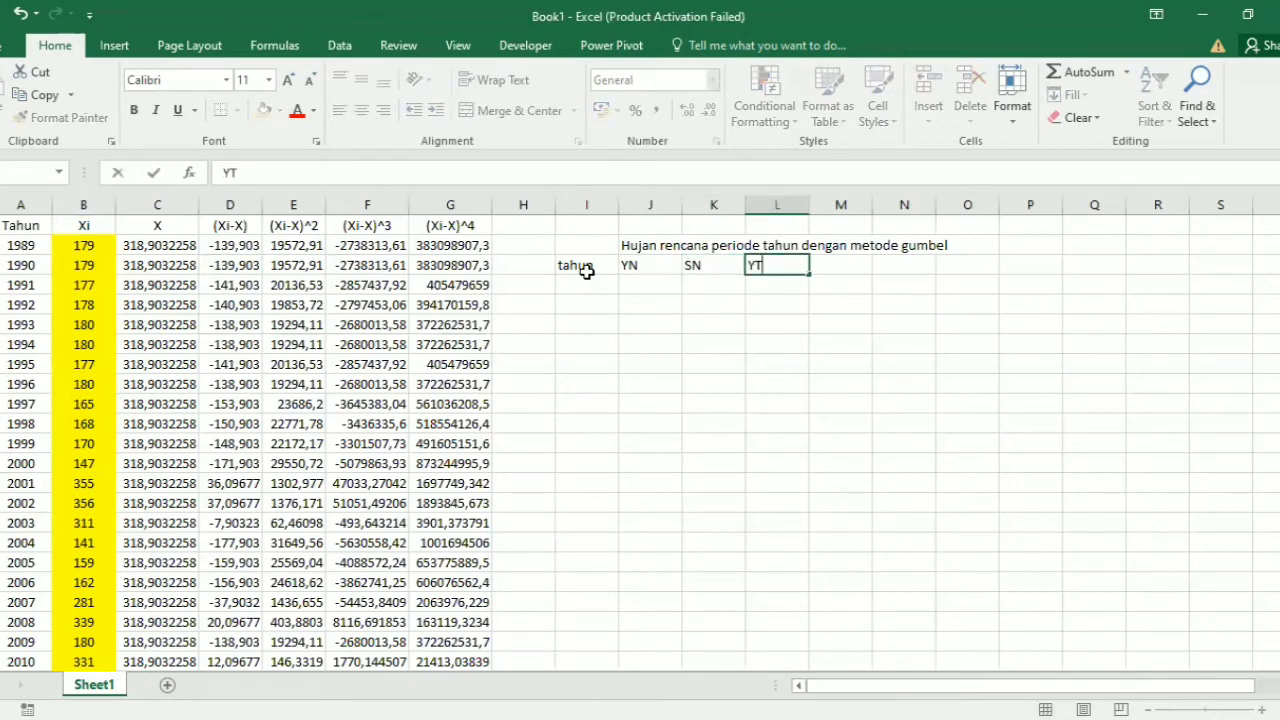
key("Tab")
Step: Continue the header row with K, S, X and XT/mm in cells M3 to P3
type("K")
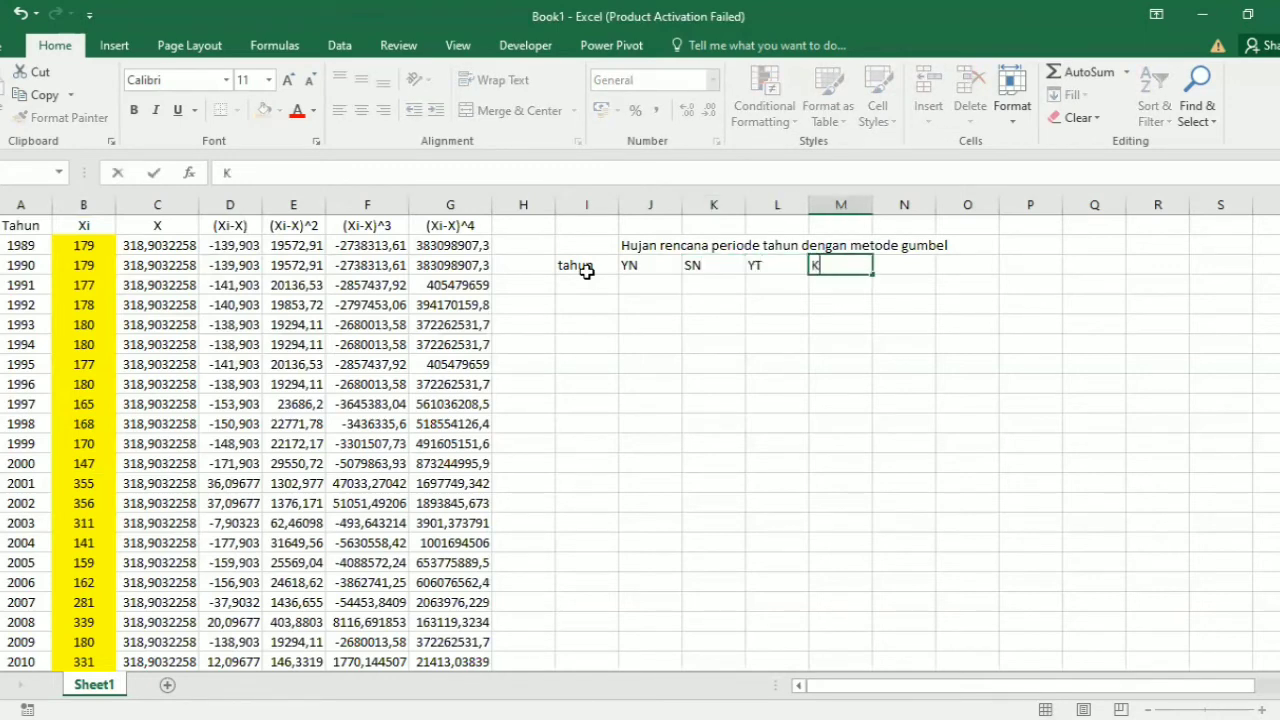
key("Tab")
type("S")
key("Tab")
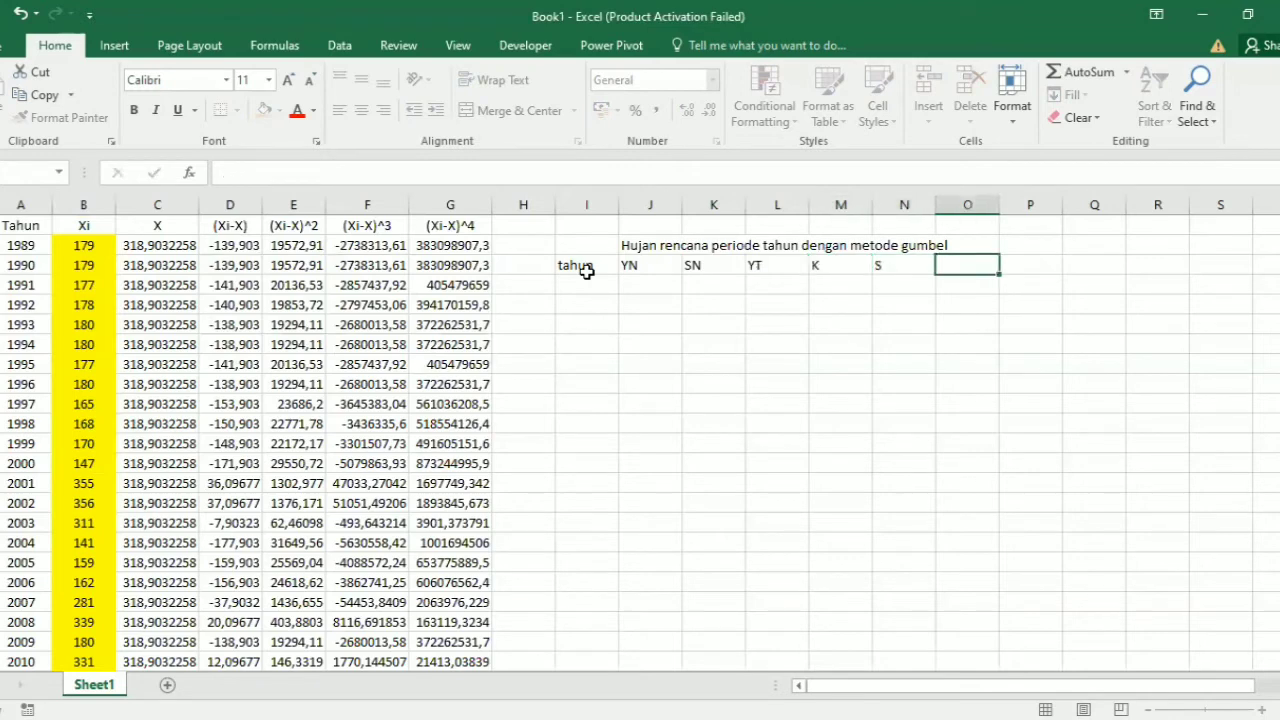
type("X")
key("Tab")
type("XT/m")
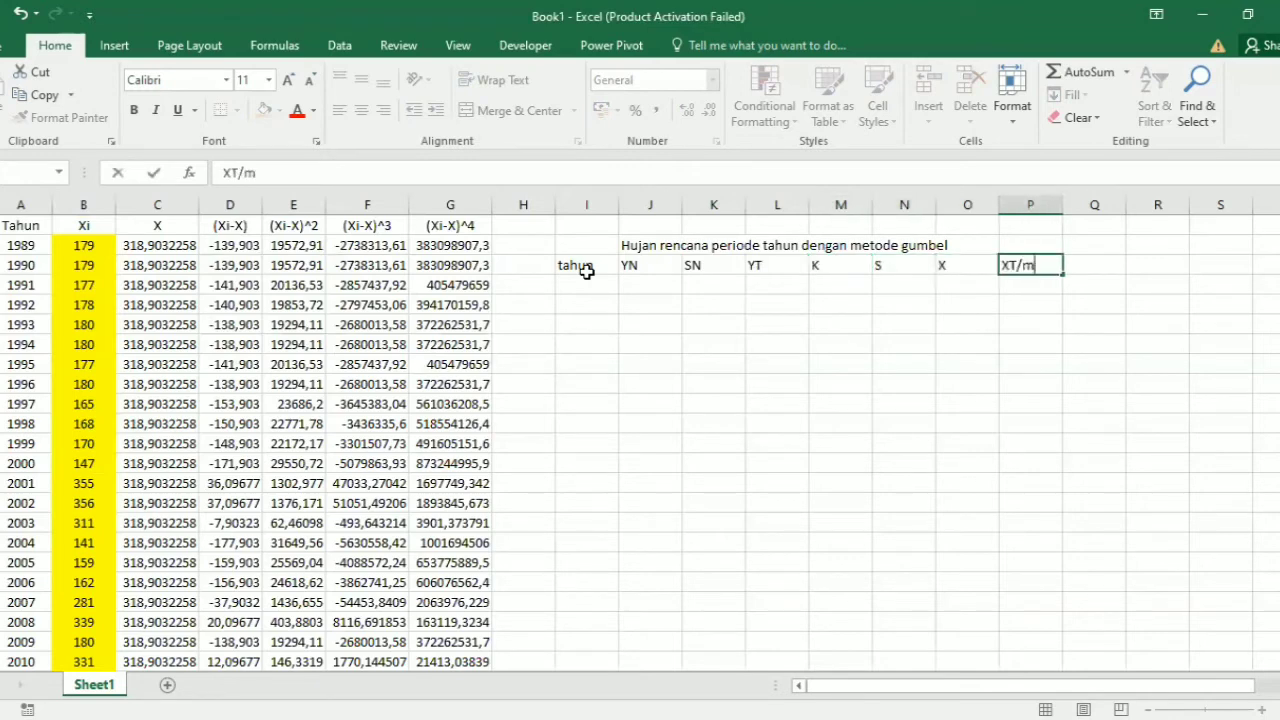
type("m")
left_click(591, 281)
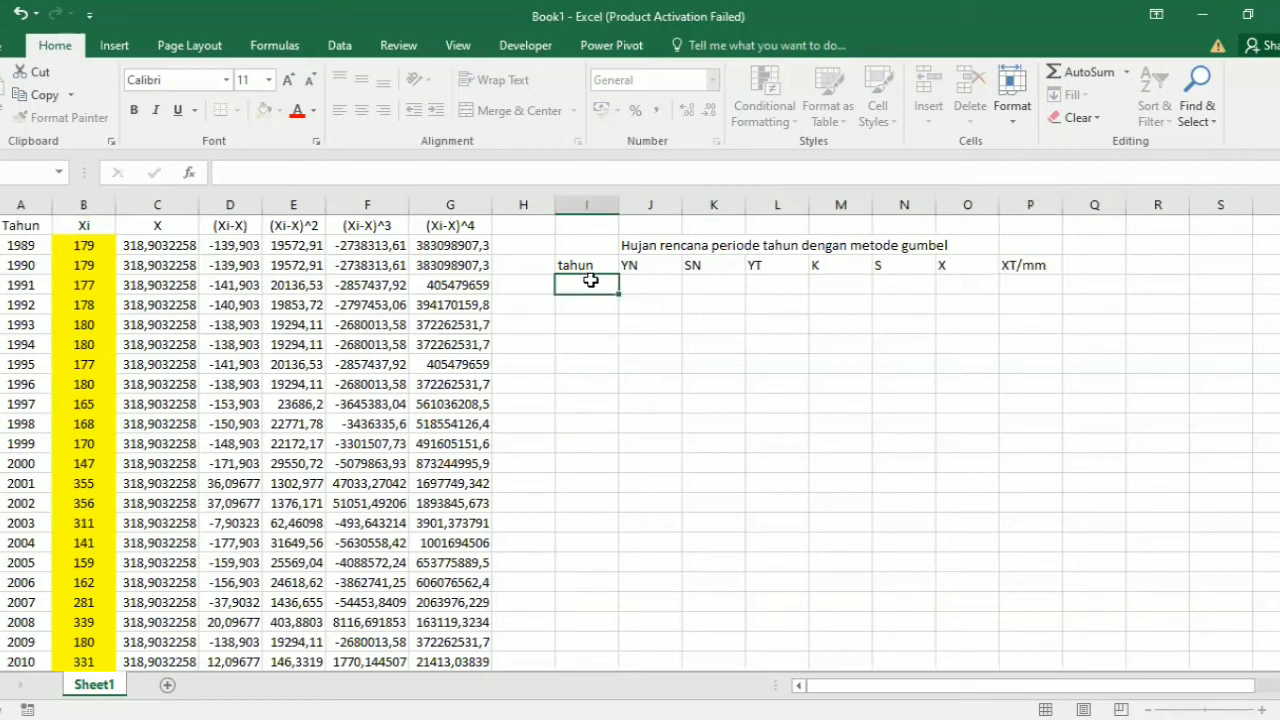
Step: Enter the return periods 2, 5, 10, 50 and 100 in cells I4 to I8 under tahun
type("2")
key("Return")
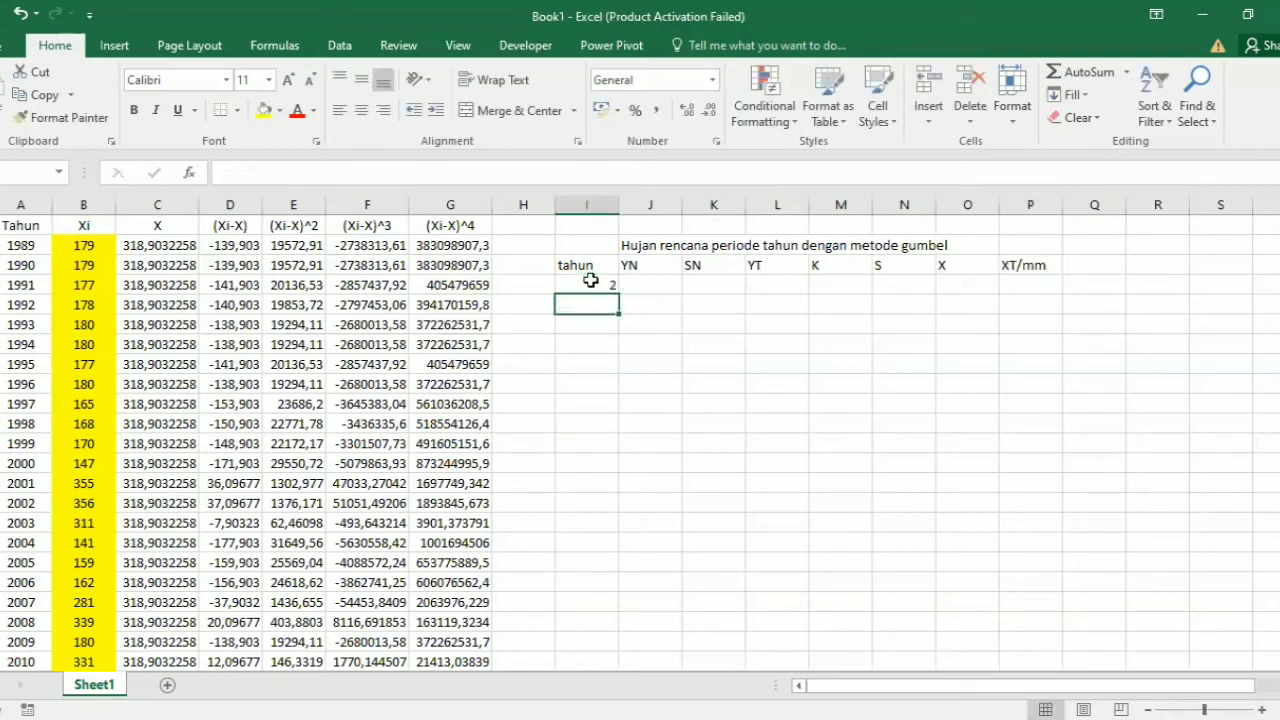
type("5")
key("Return")
type("10")
key("Return")
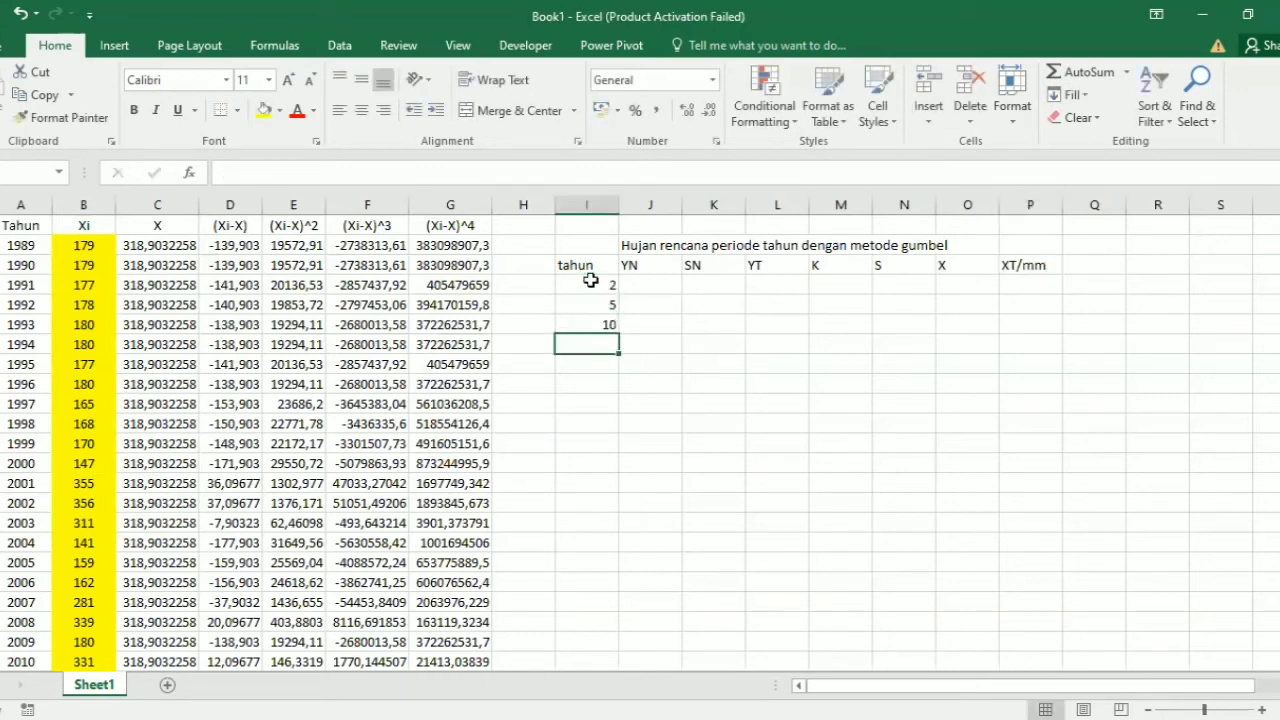
type("50")
key("Return")
type("1")
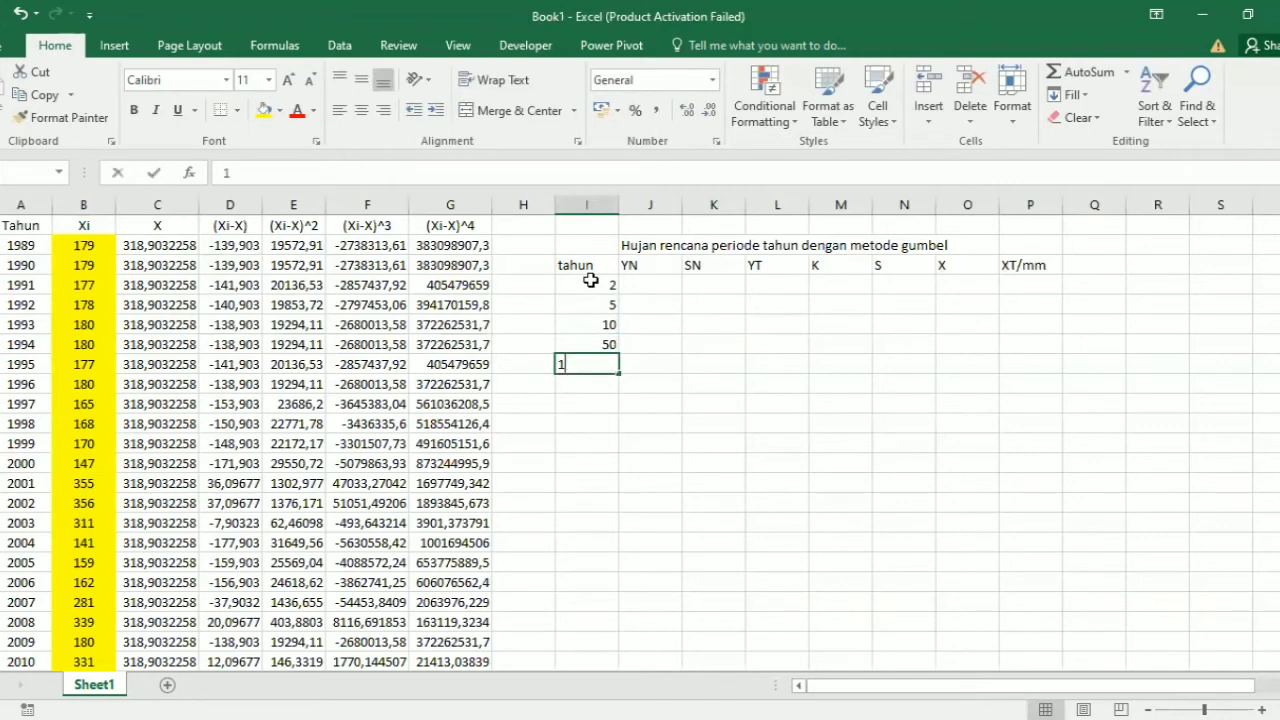
type("00")
key("Tab")
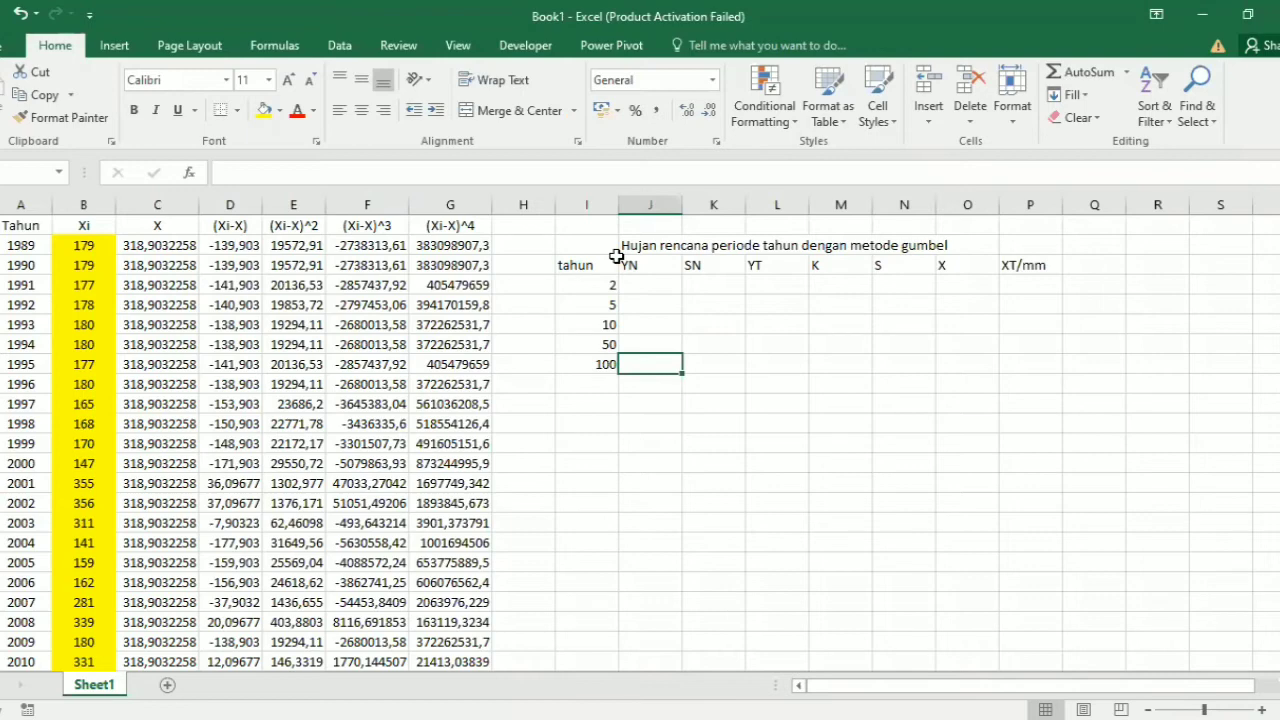
Step: Enter the YN value 0,5326 in cell J4 and fill it down to J8
left_click(650, 284)
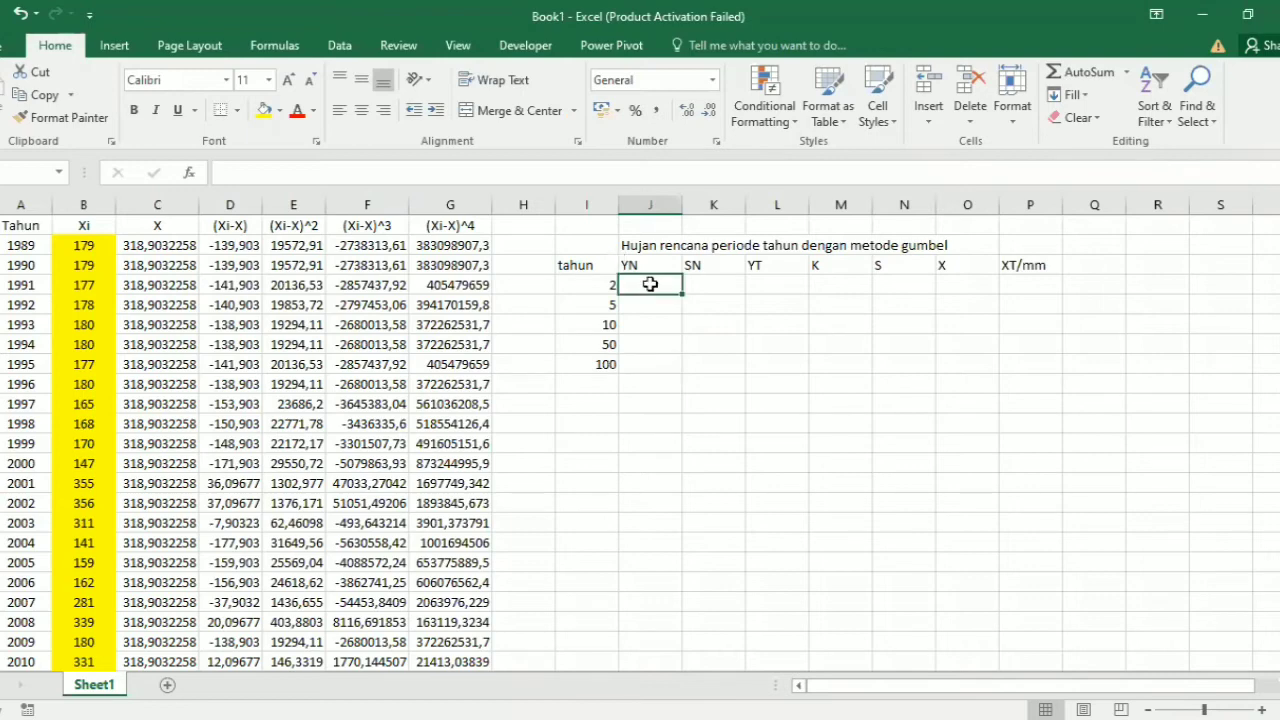
type("0,53")
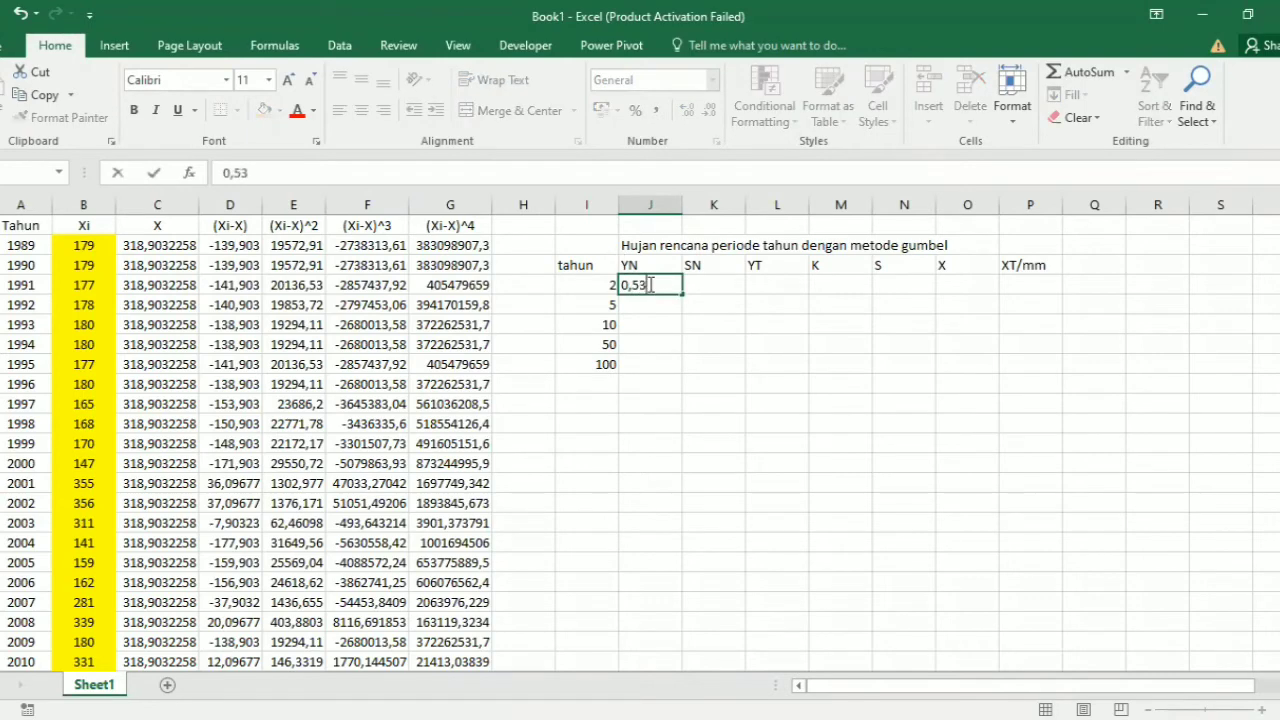
type("26")
left_click_drag(680, 295, 672, 368)
Step: Enter the SN value 1,1124 in cell K4 and fill it down to K8
left_click(699, 286)
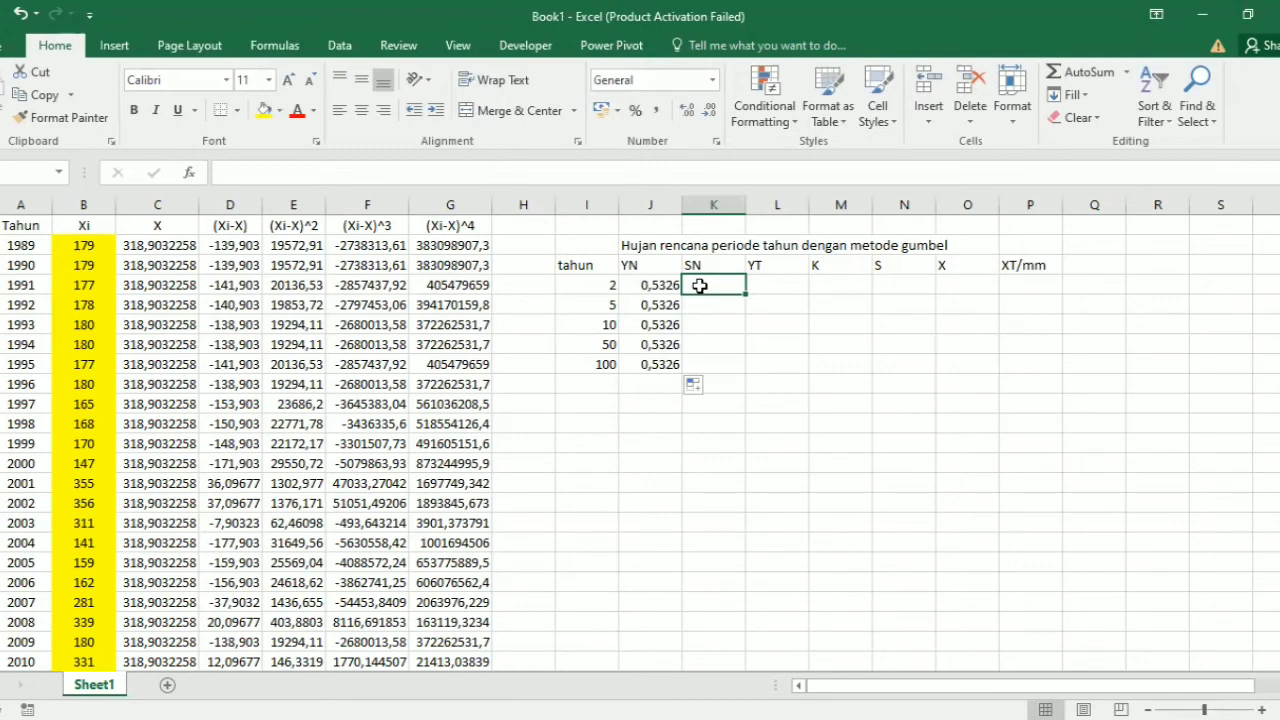
type("1,11")
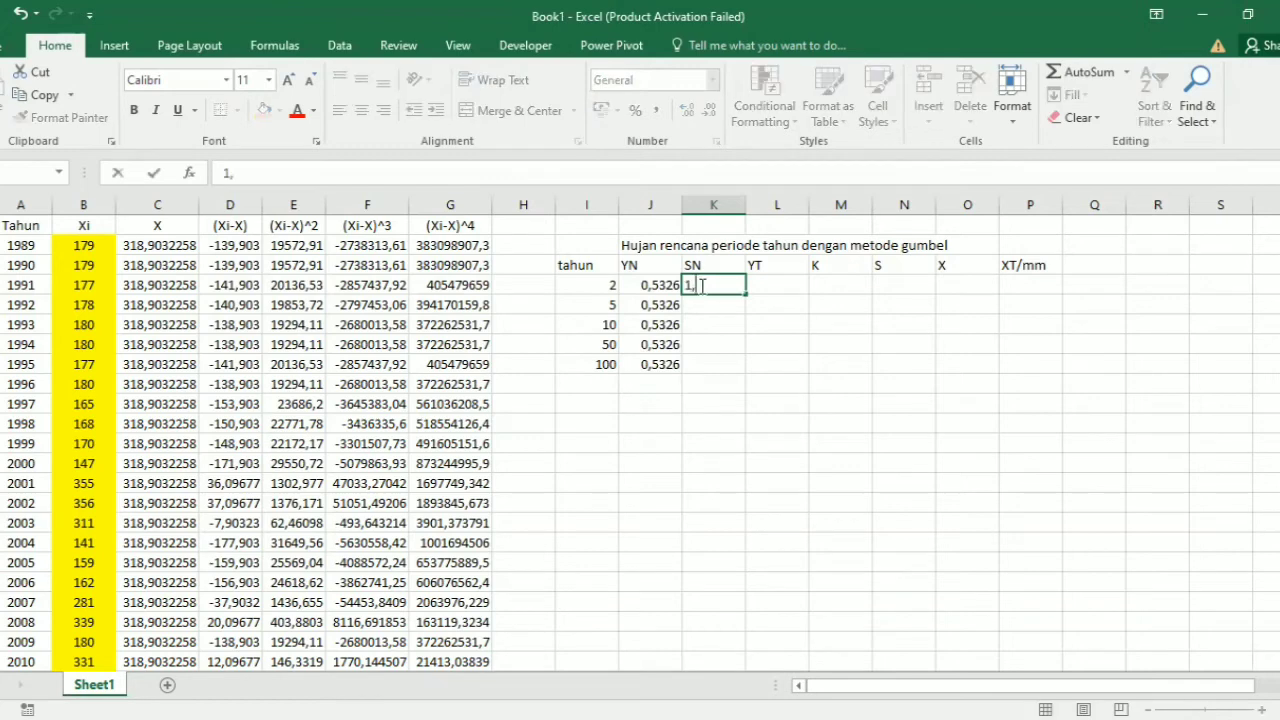
type("24")
Step: Enter the YT values 0,366 and 1,510 in cells L4 and L5 for the 2- and 5-year periods
left_click(773, 284)
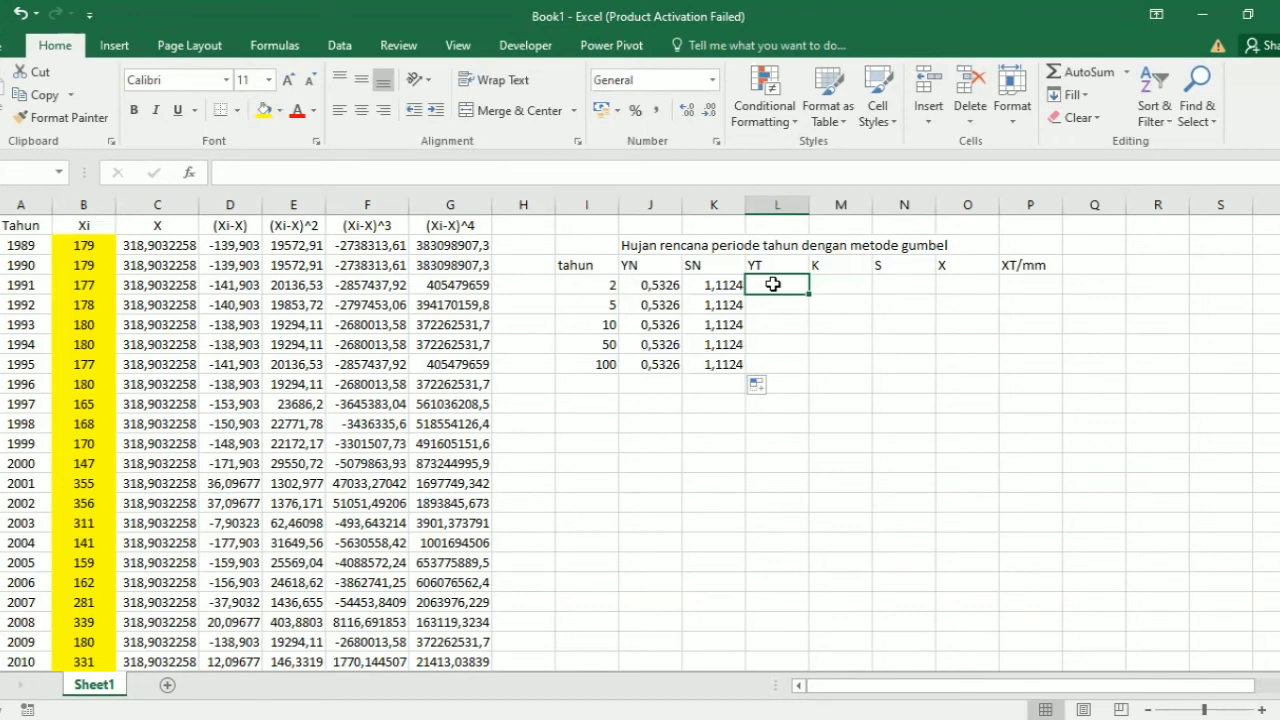
type("0,366")
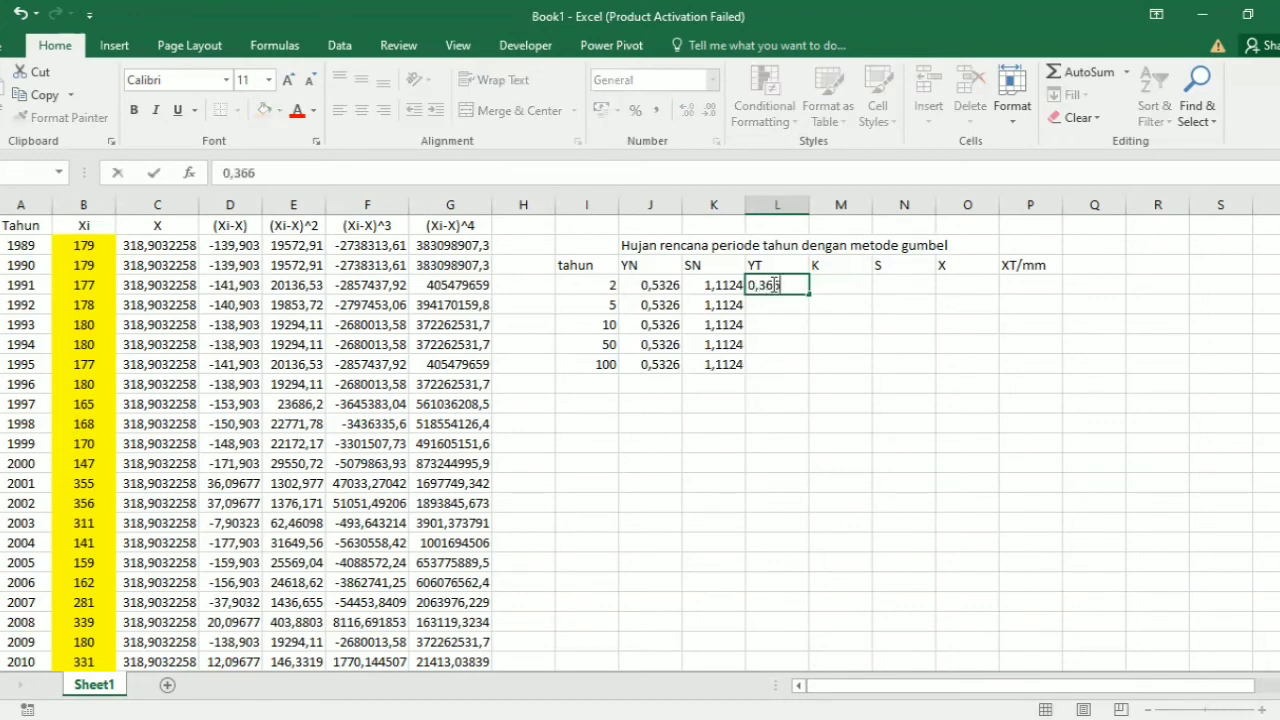
key("Return")
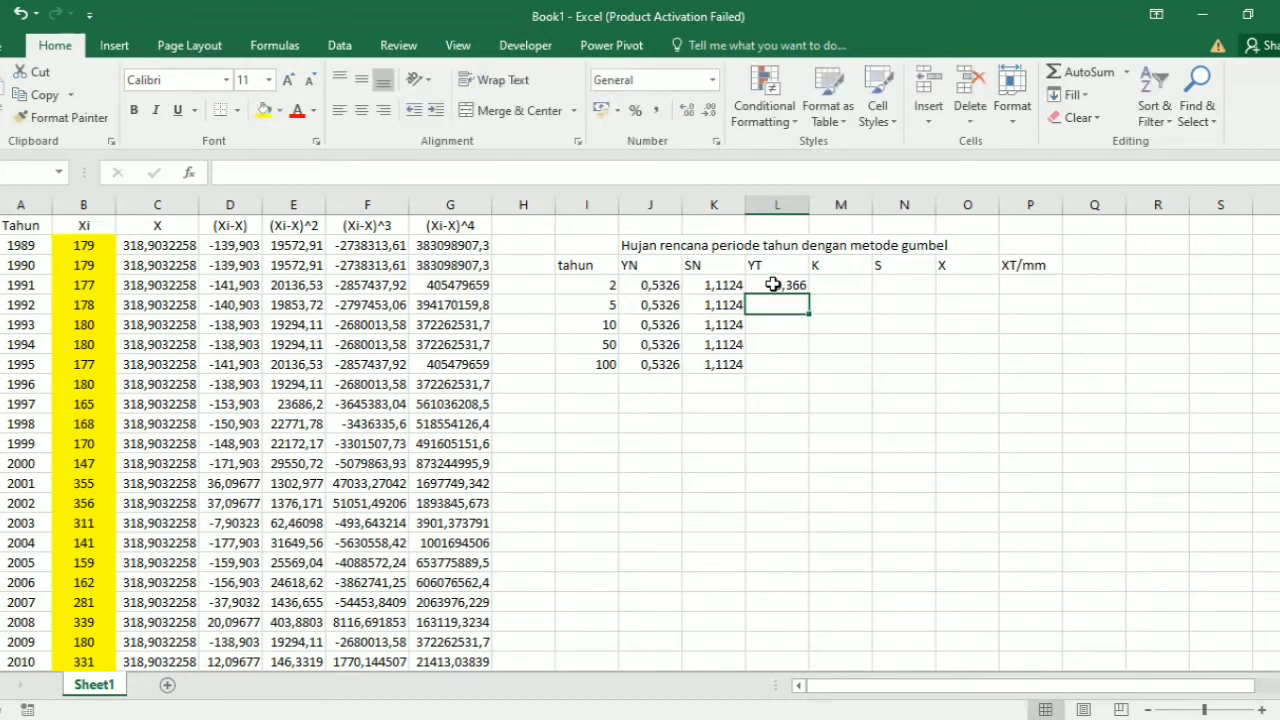
type("1,10")
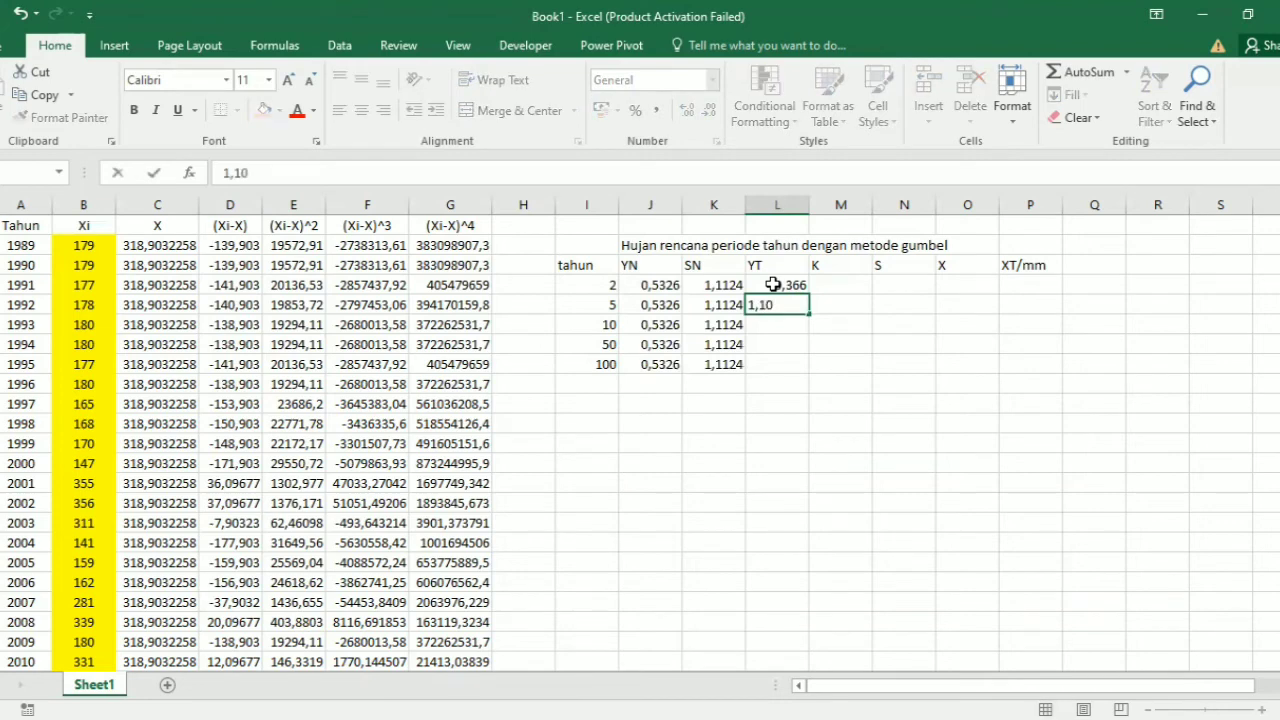
key("BackSpace")
key("BackSpace")
type("510")
key("Return")
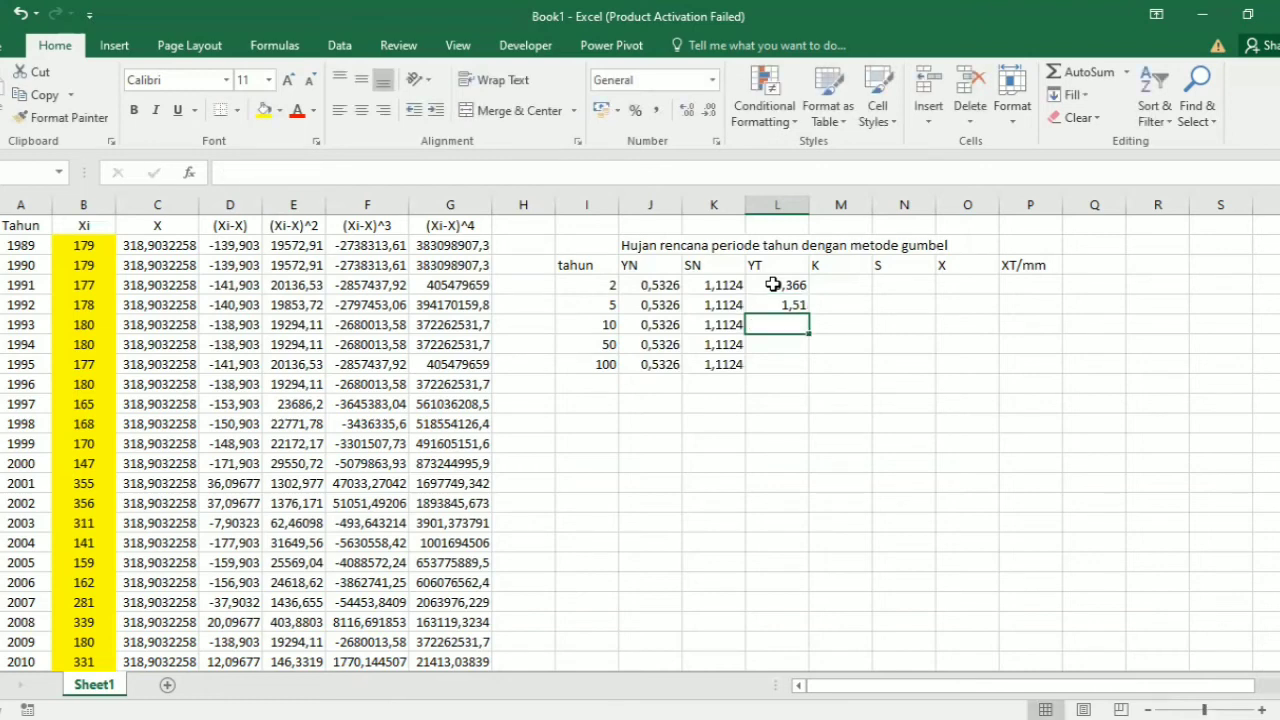
Step: Enter the YT values 2,250, 3,900 and 4,600 in cells L6 to L8 for the 10-, 50- and 100-year periods
type("2,250")
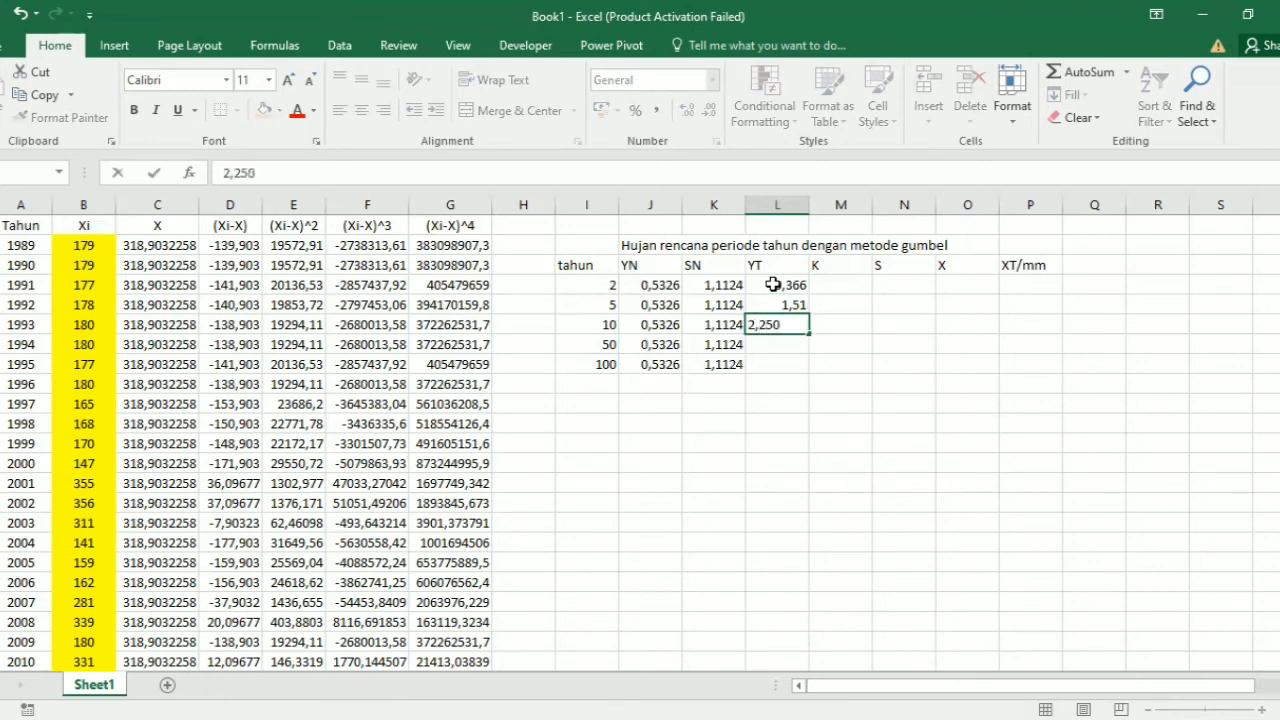
key("Return")
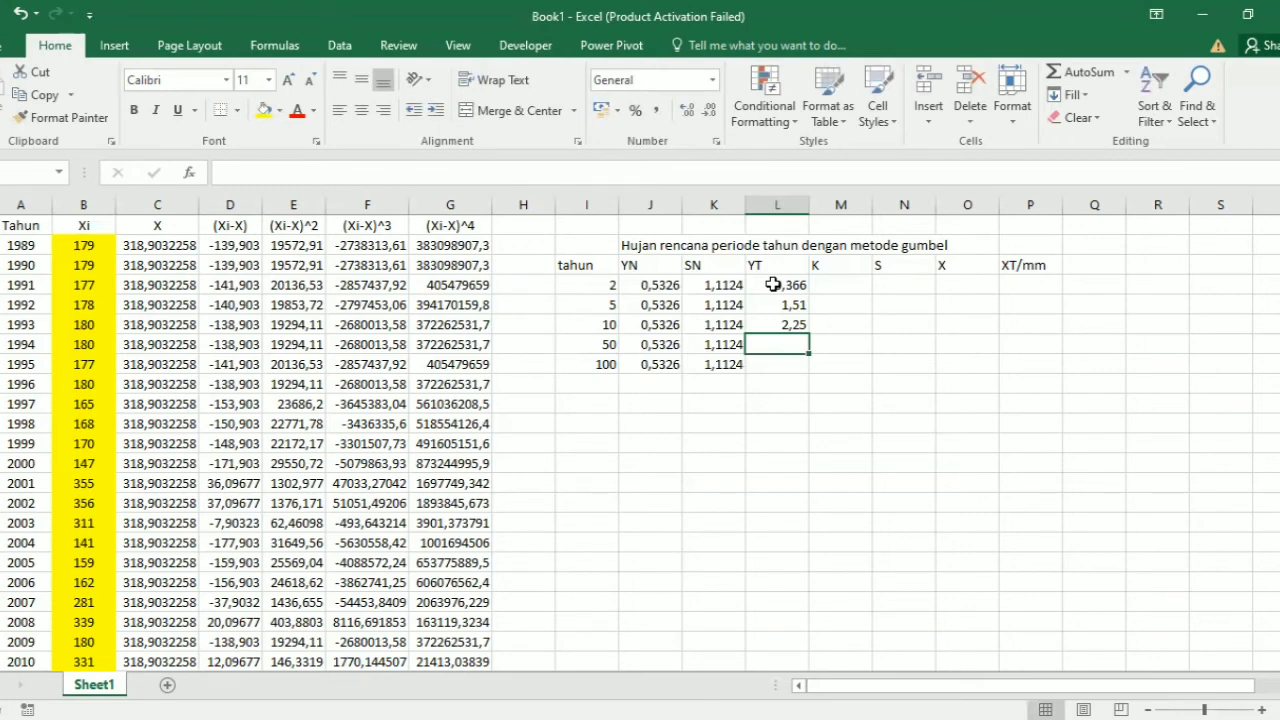
type("3,900")
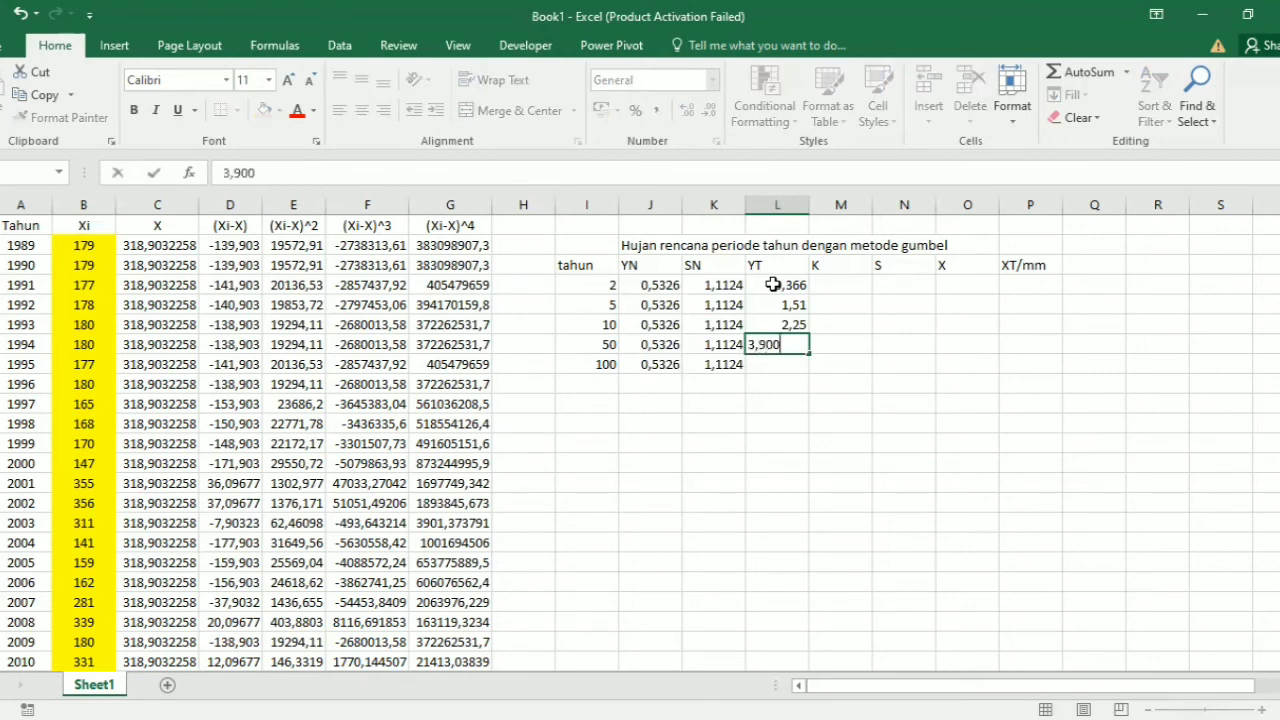
key("Return")
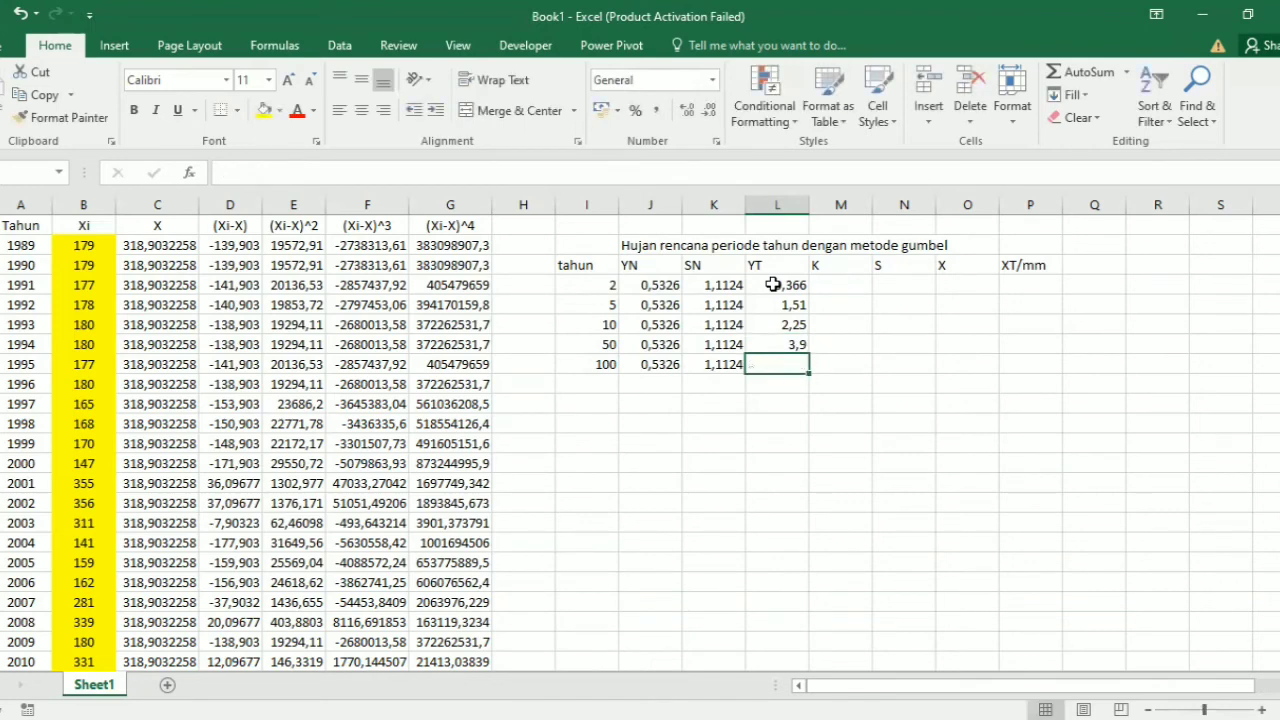
type("4,66")
key("BackSpace")
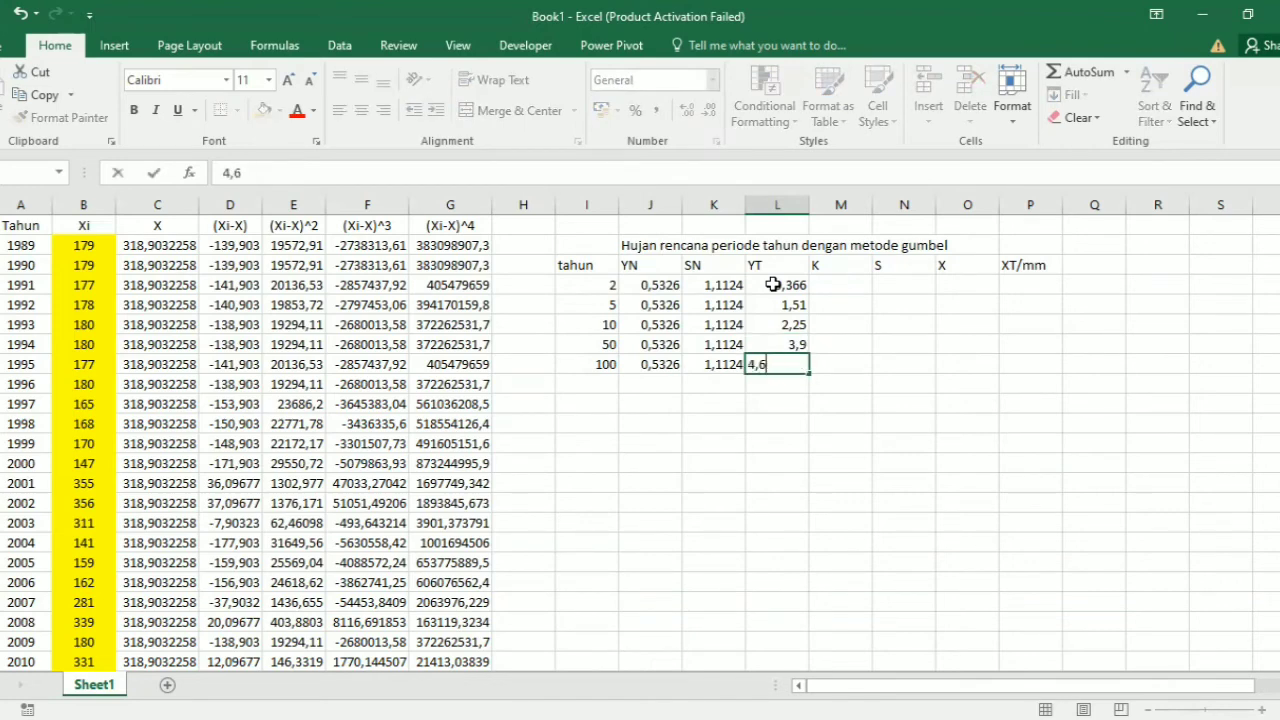
type("00")
Step: Calculate K in cell M4 with the formula =(L4-J4)/K4 and fill it down to M8
left_click(838, 284)
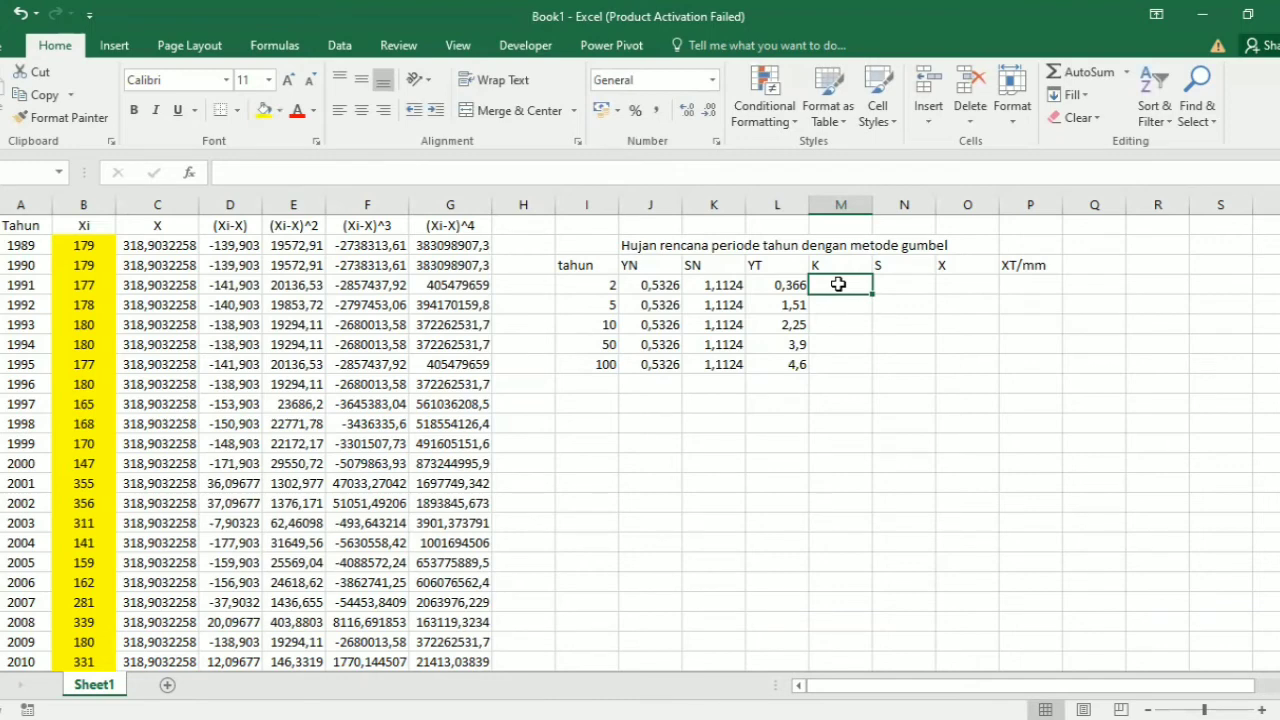
type("=")
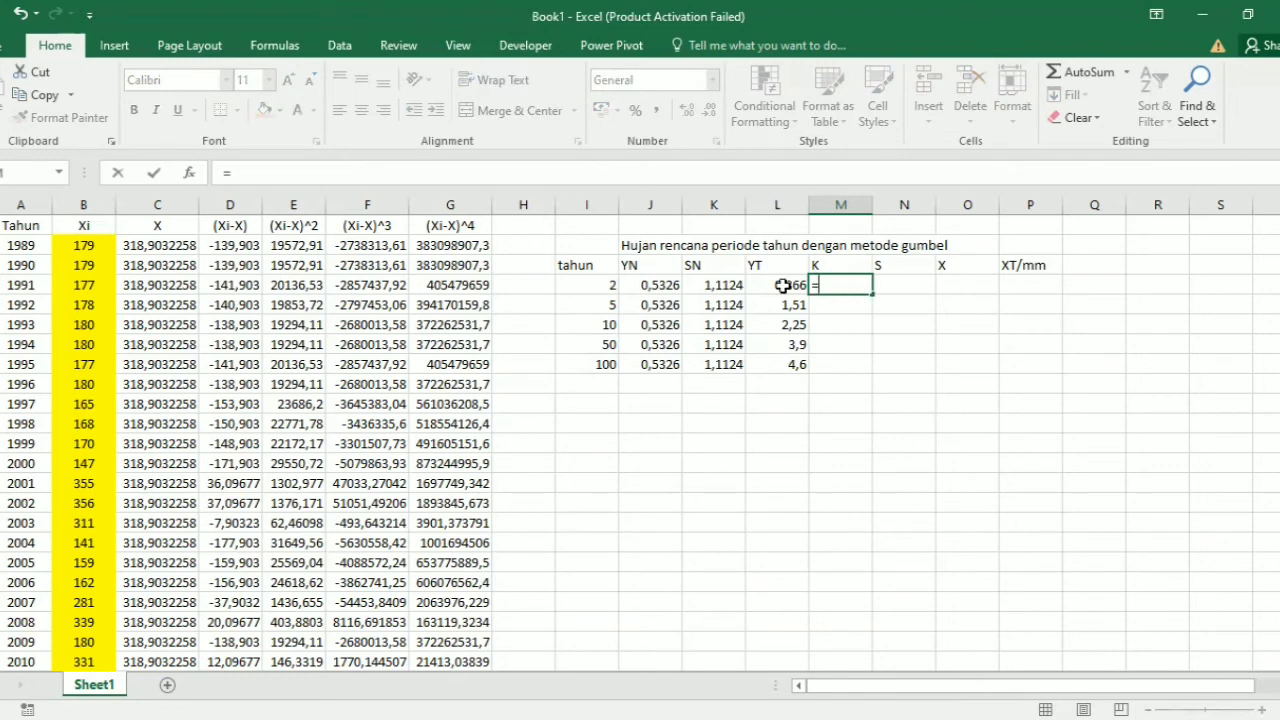
left_click(783, 285)
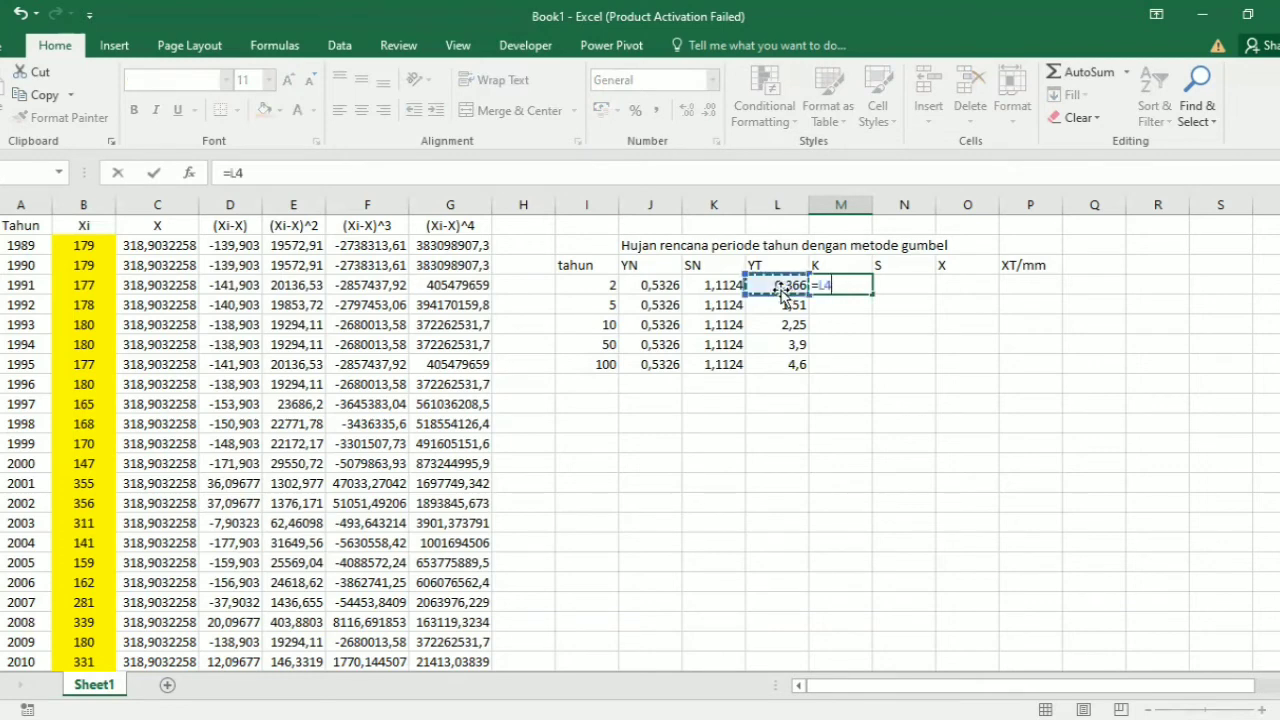
type("-")
left_click(670, 286)
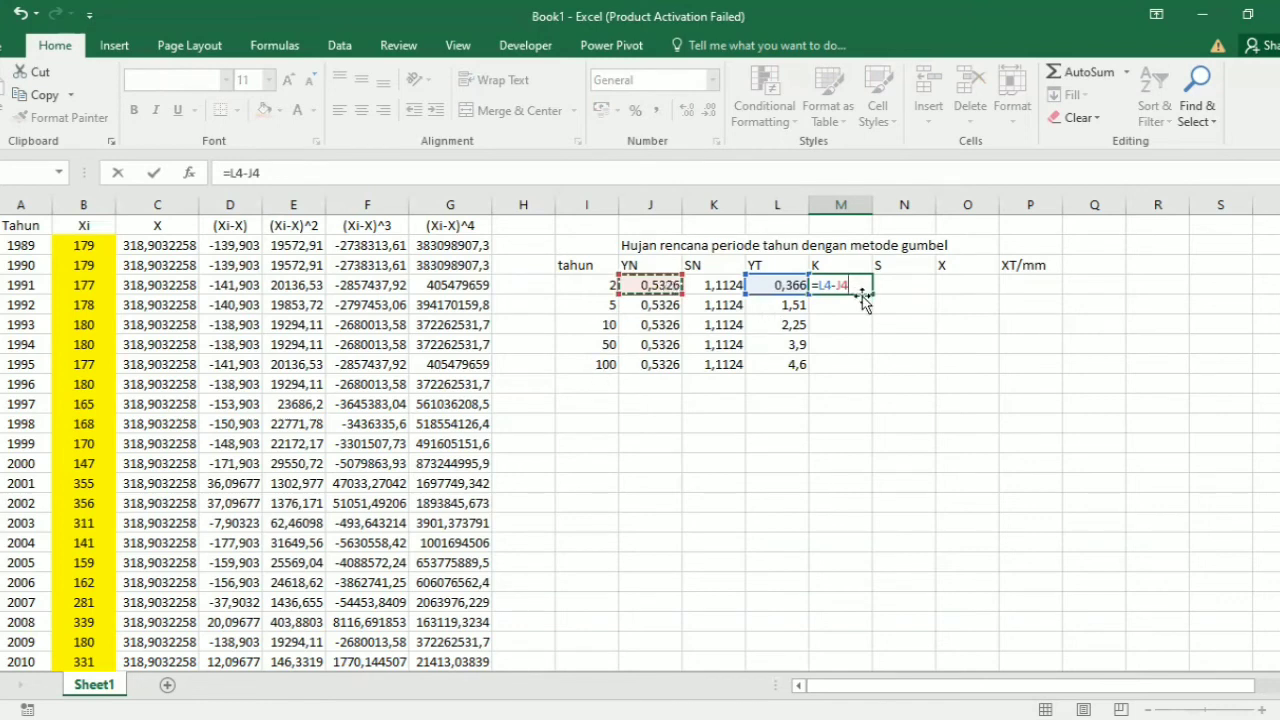
type(")(")
left_click(863, 287)
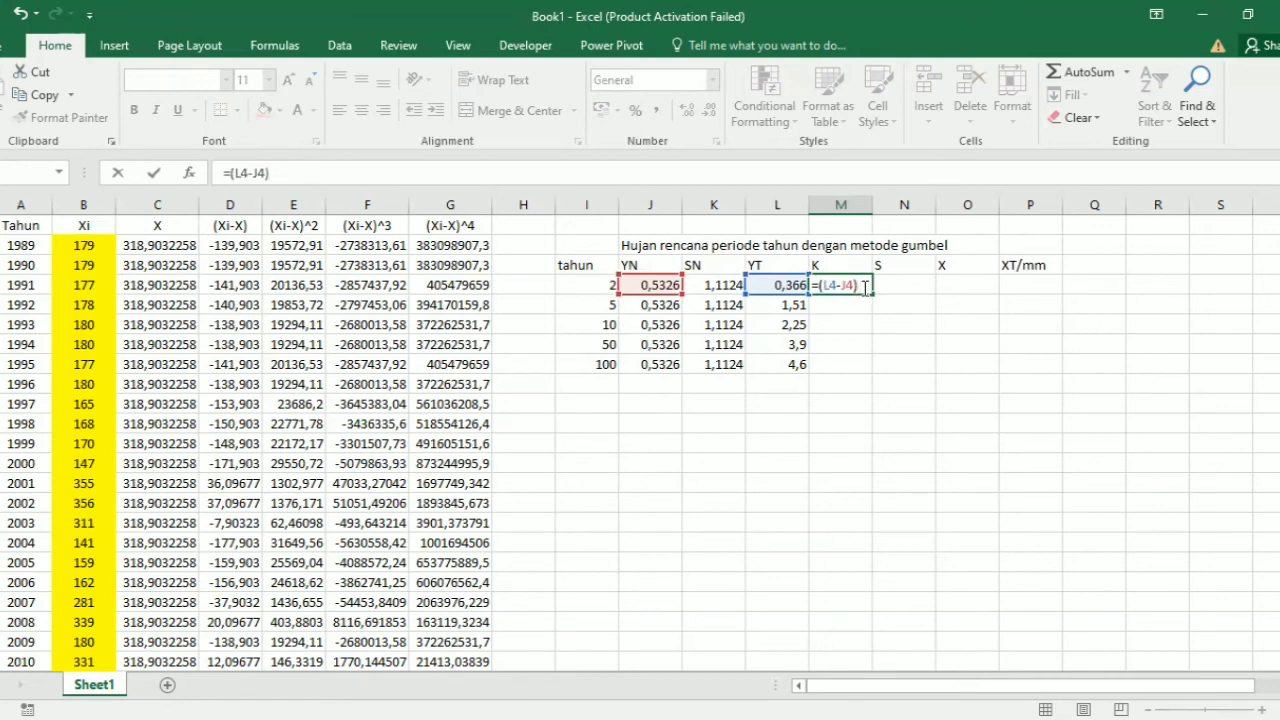
type("/")
left_click(718, 290)
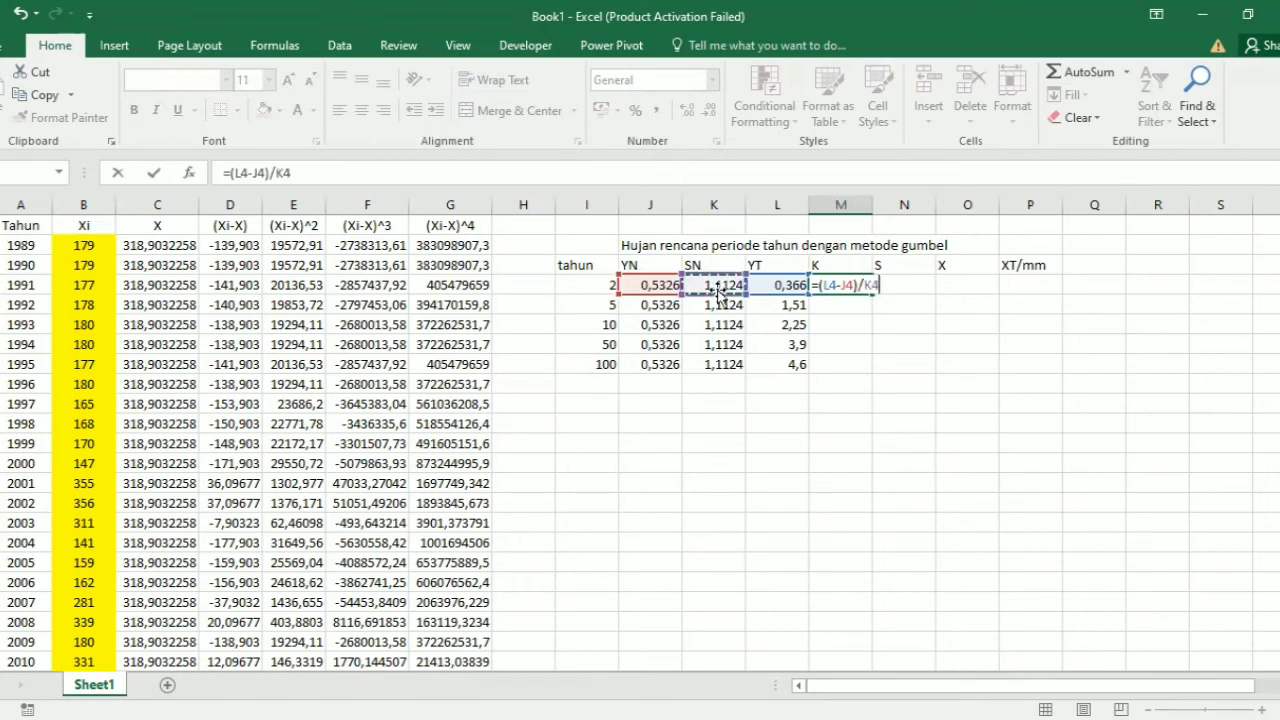
key("Return")
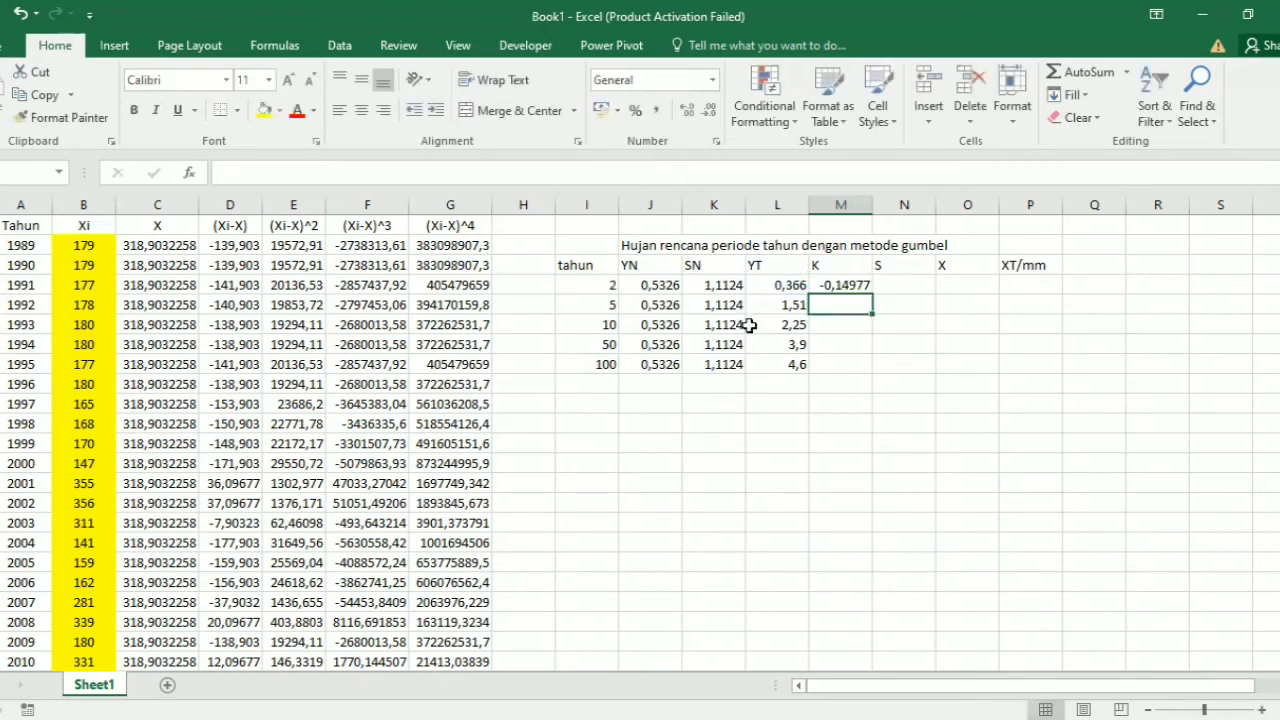
left_click(850, 287)
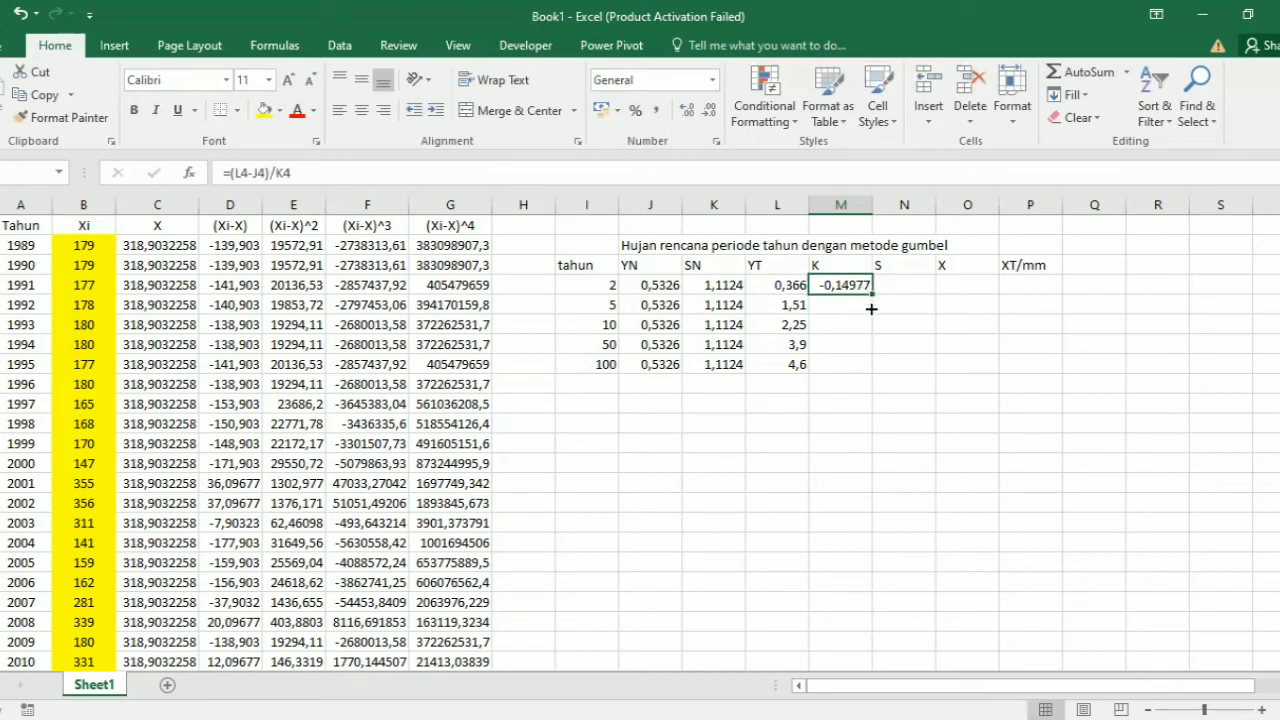
left_click_drag(871, 297, 866, 366)
Step: Copy the computed S result from cell C36 as a value into cells N4 to N8 of the Gumbel table
left_click(902, 285)
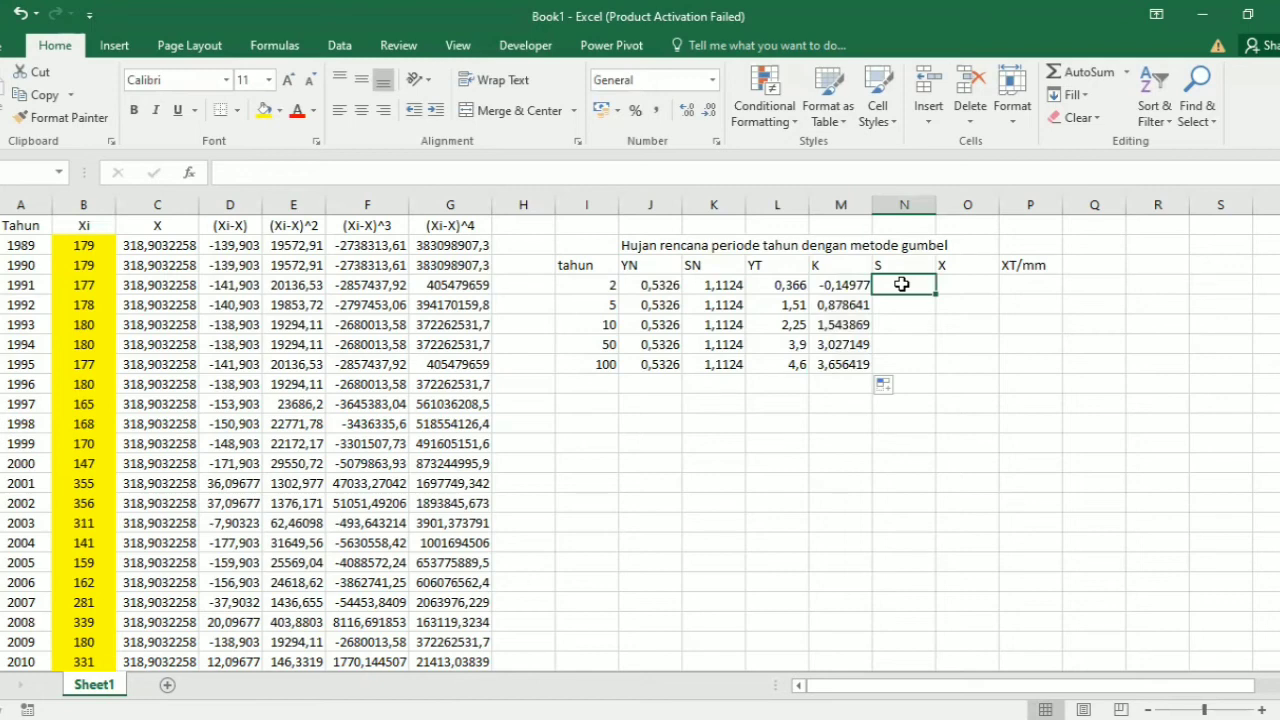
scroll(424, 449, "down", 6)
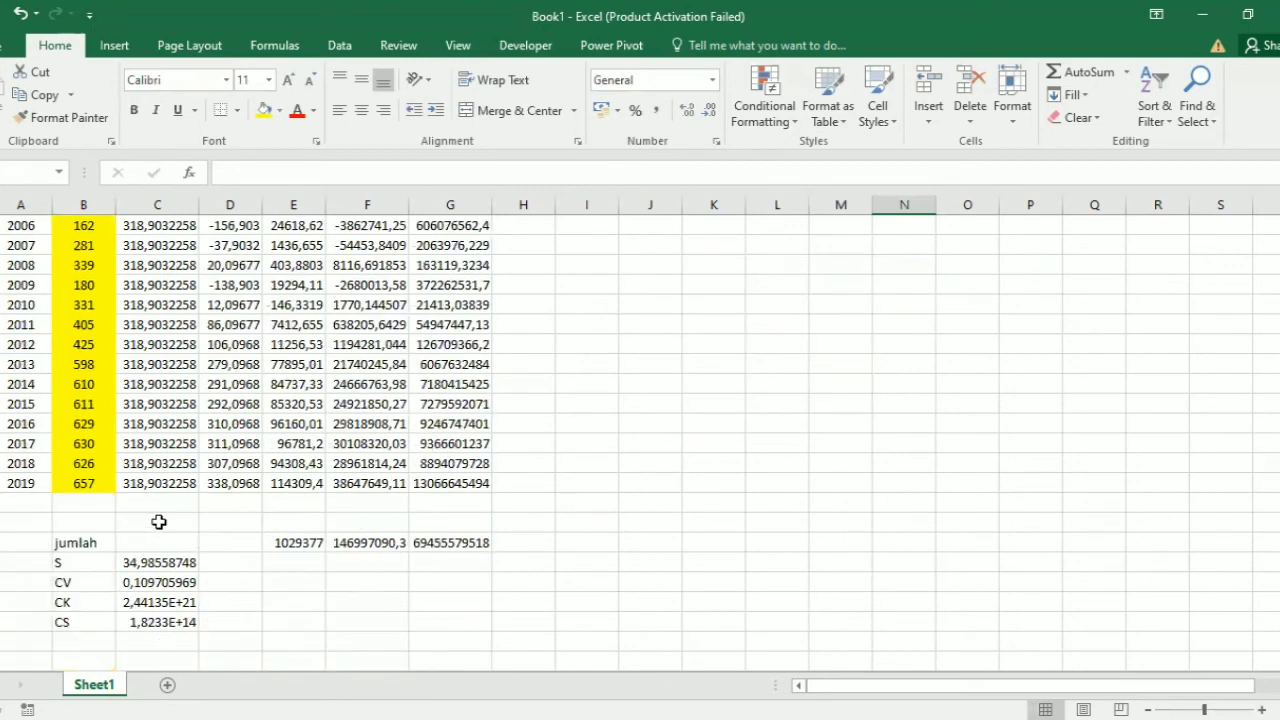
left_click(155, 562)
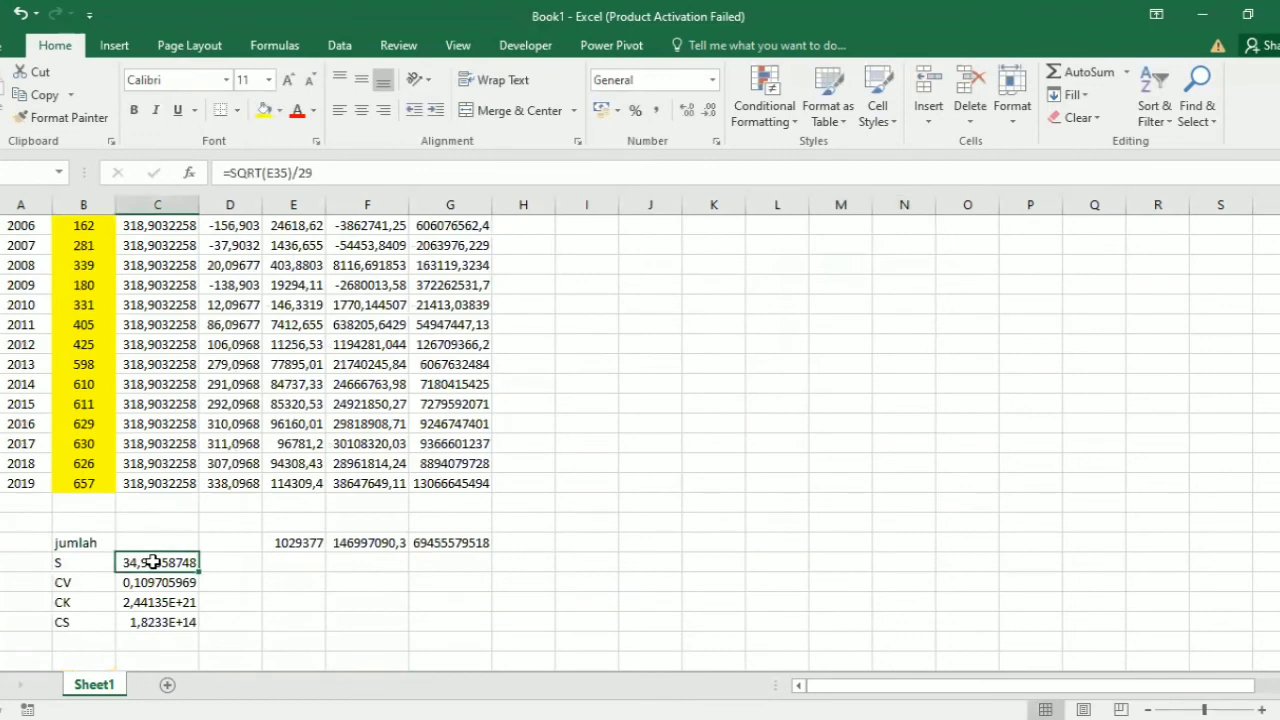
key("ctrl+c")
scroll(917, 284, "up", 6)
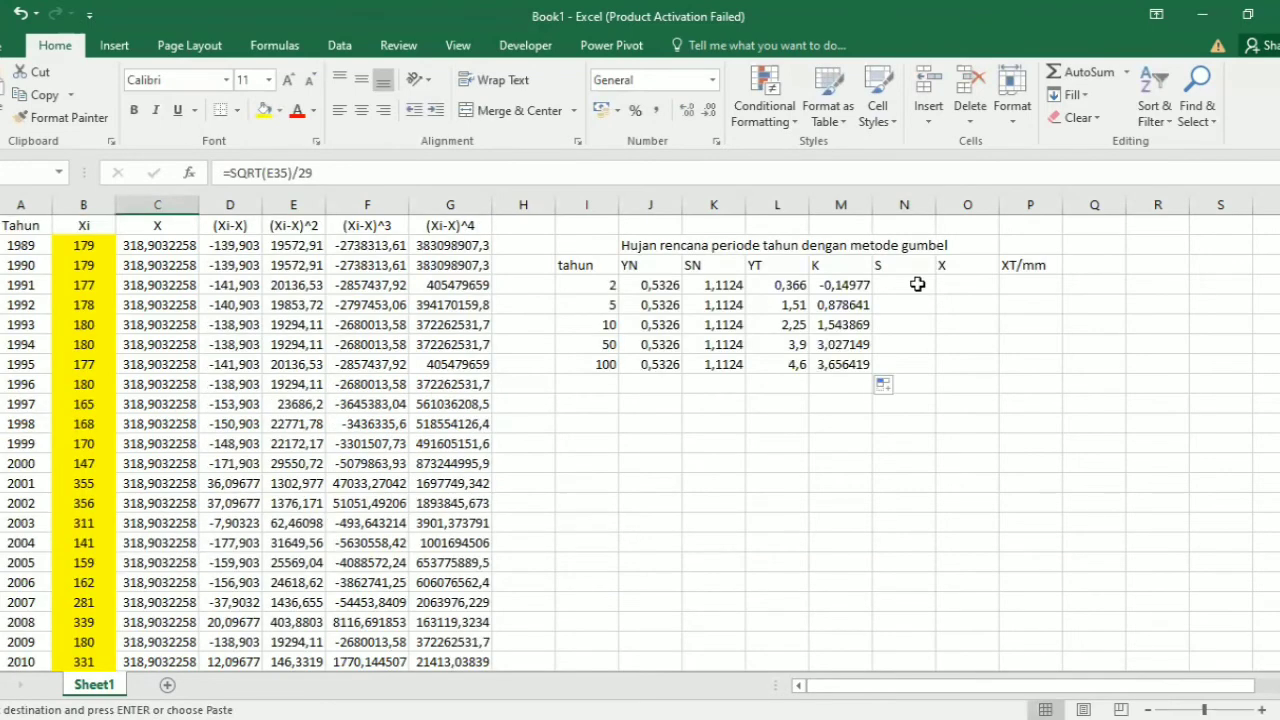
left_click(917, 284)
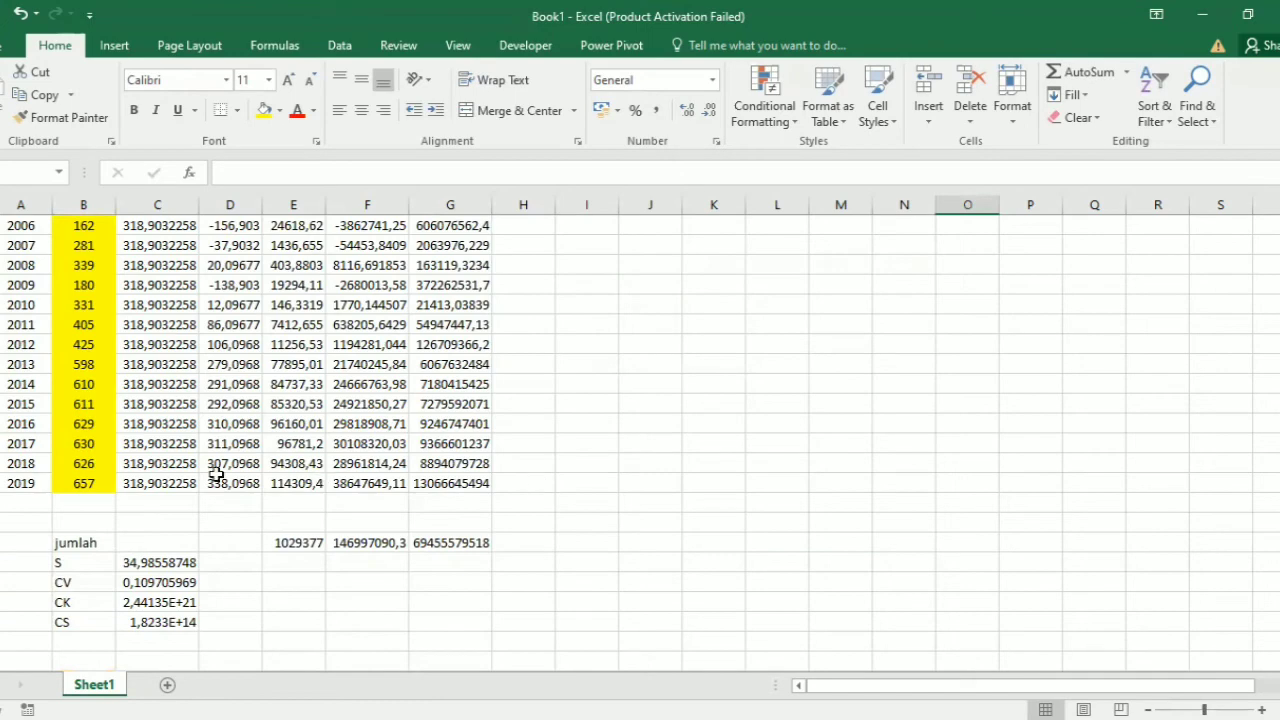
Step: Copy the mean X from the 2019 row of column C as a value into cells O4 to O8
left_click(175, 484)
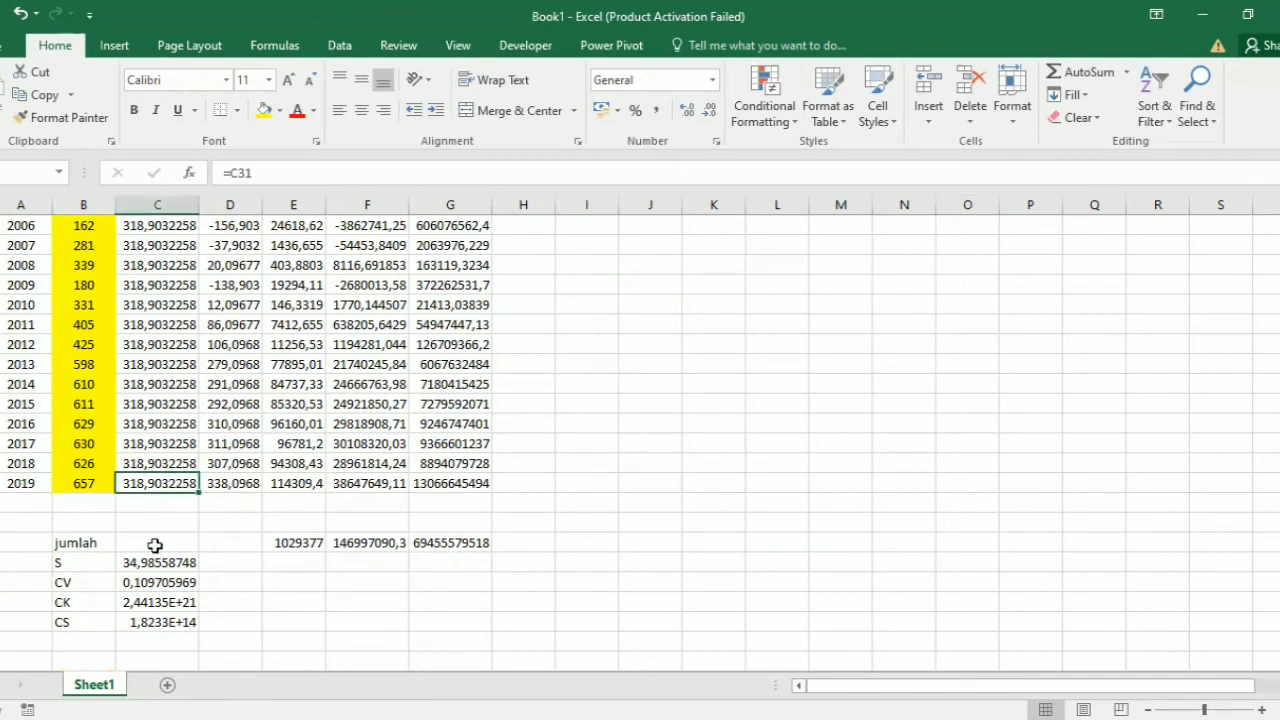
key("ctrl+c")
scroll(500, 360, "up", 6)
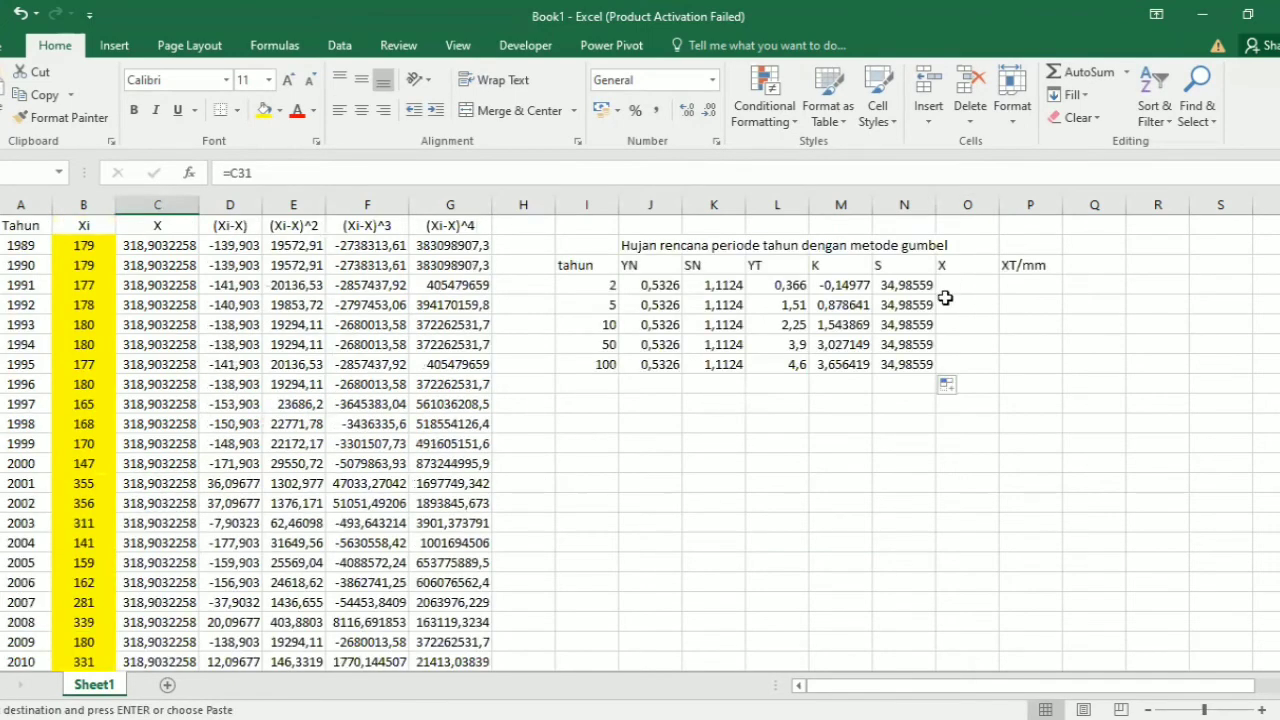
left_click(956, 286)
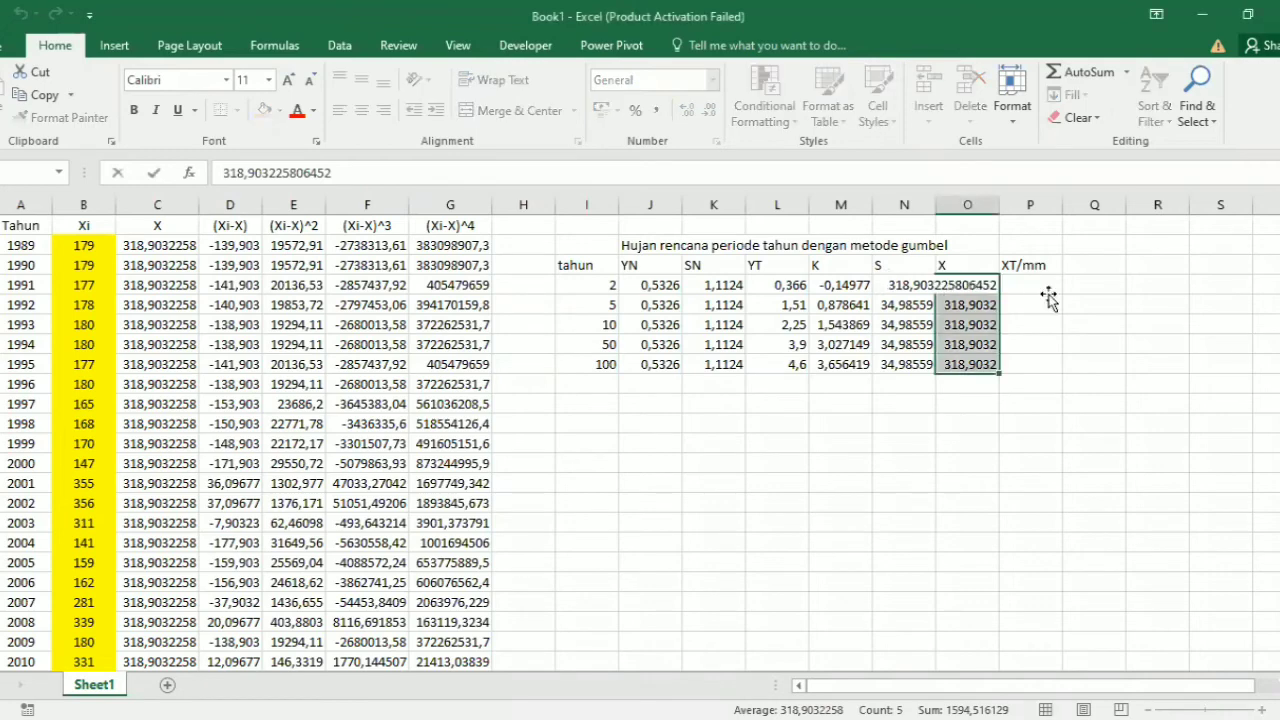
Step: Calculate XT in cell P4 with the formula =O4+(M4*N4) and fill it down to P8
left_click(1047, 291)
type("=")
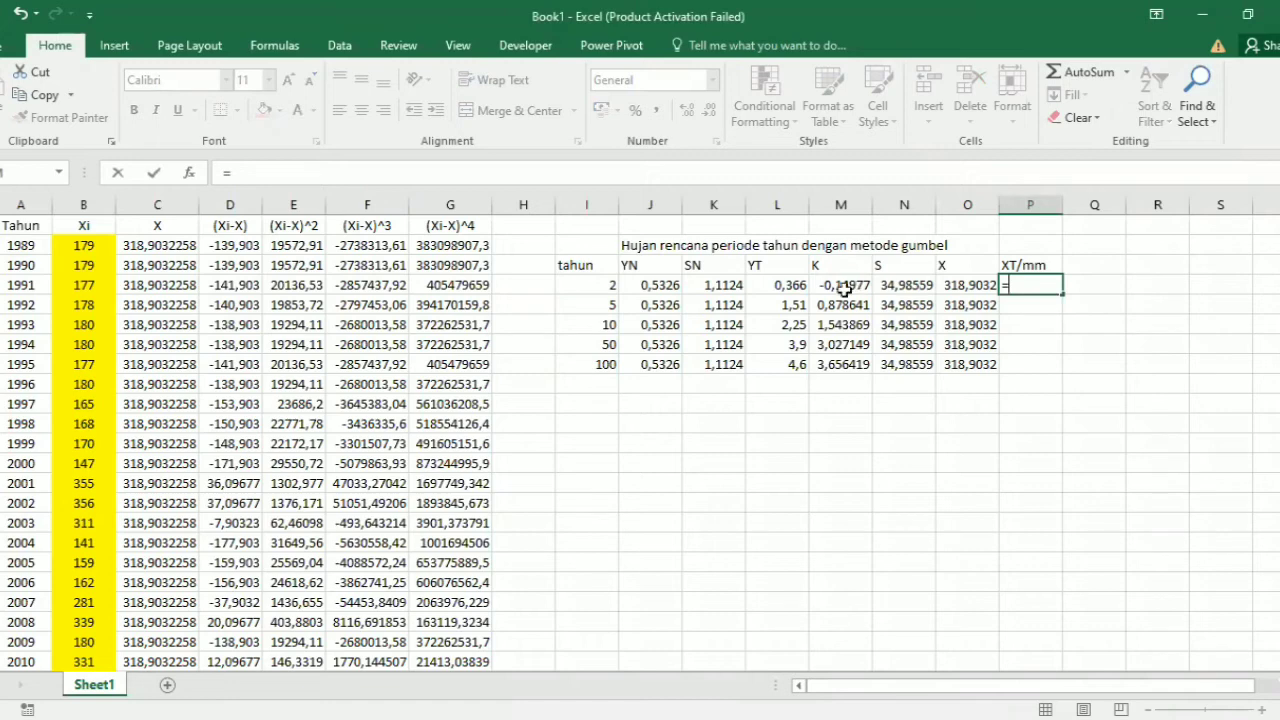
left_click(974, 285)
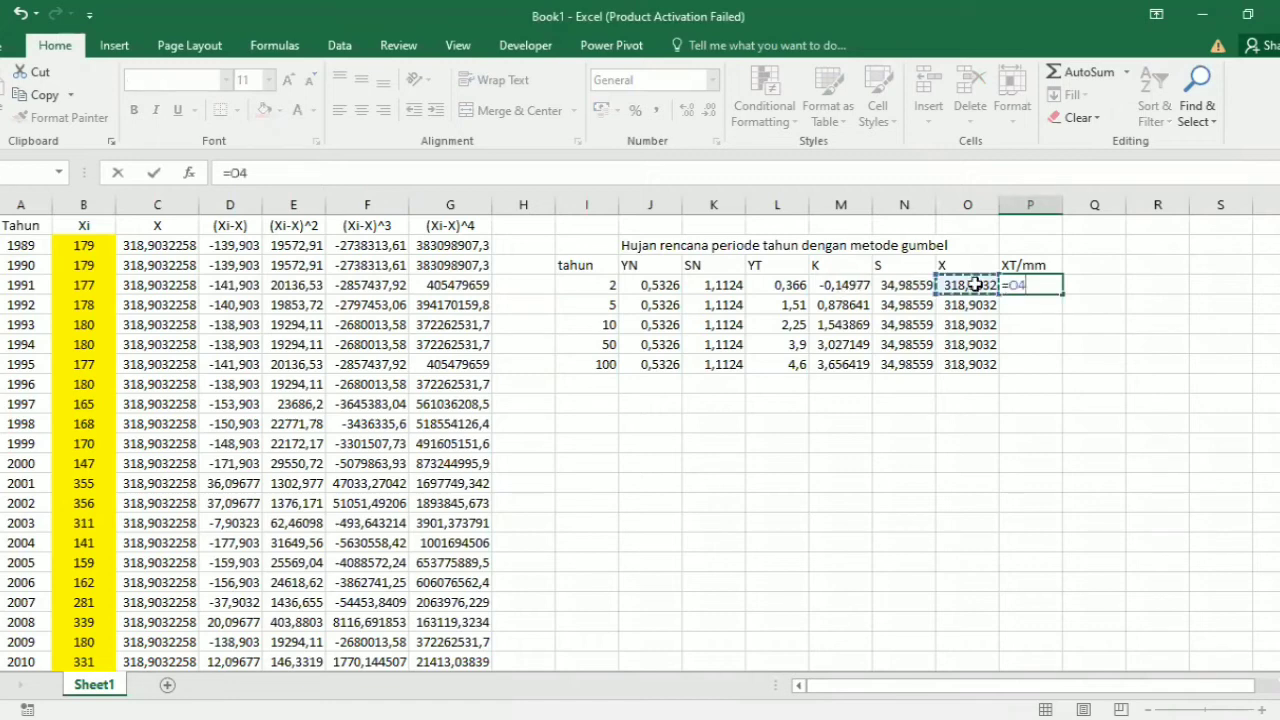
type("+(")
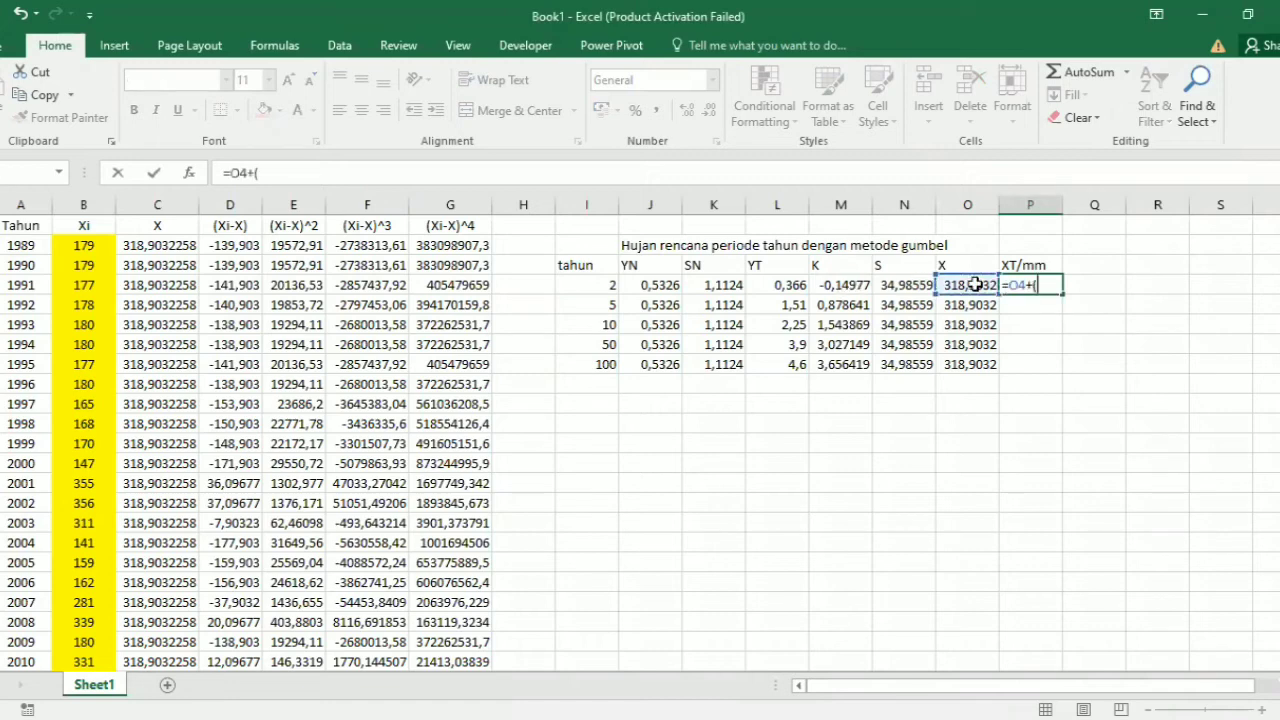
left_click(831, 290)
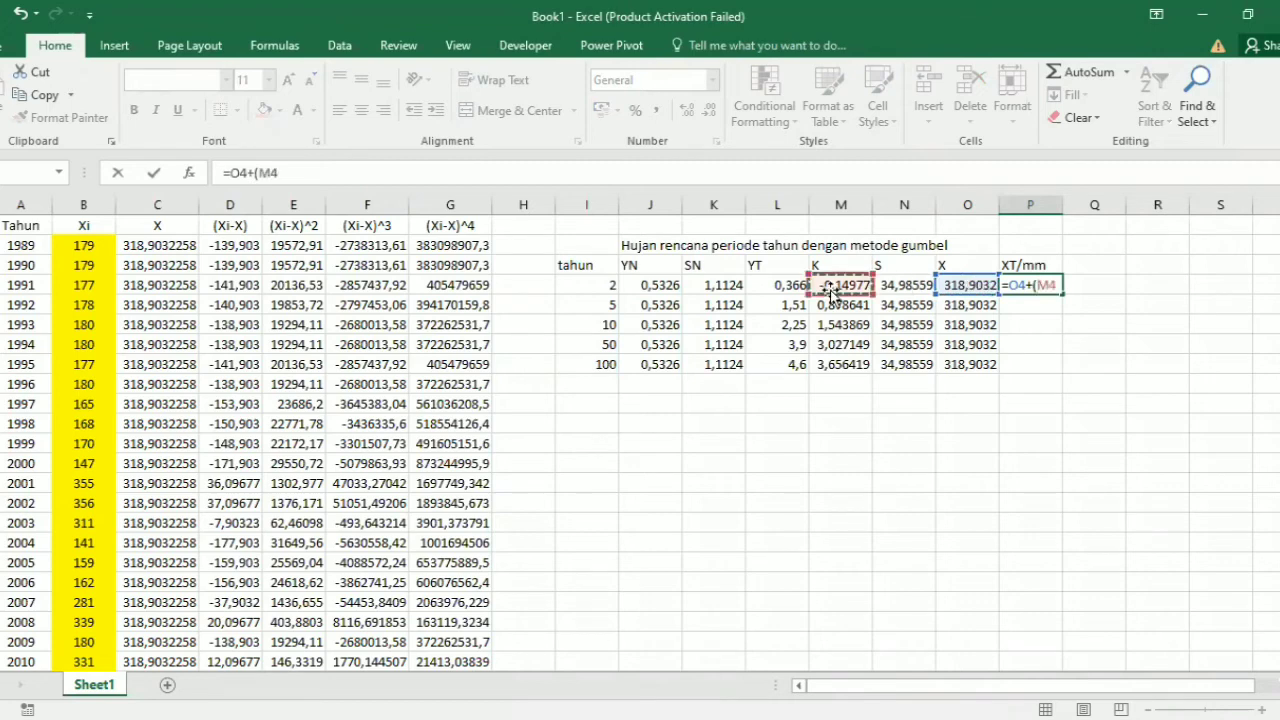
type("*")
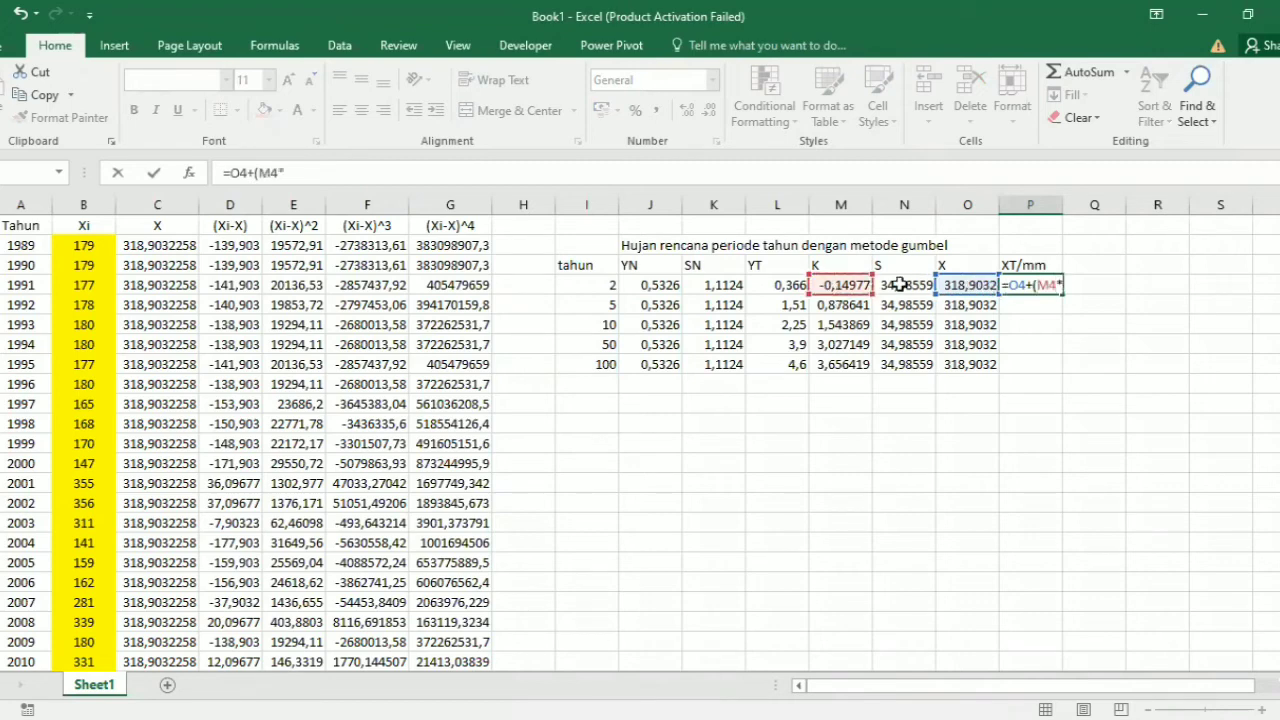
left_click(901, 285)
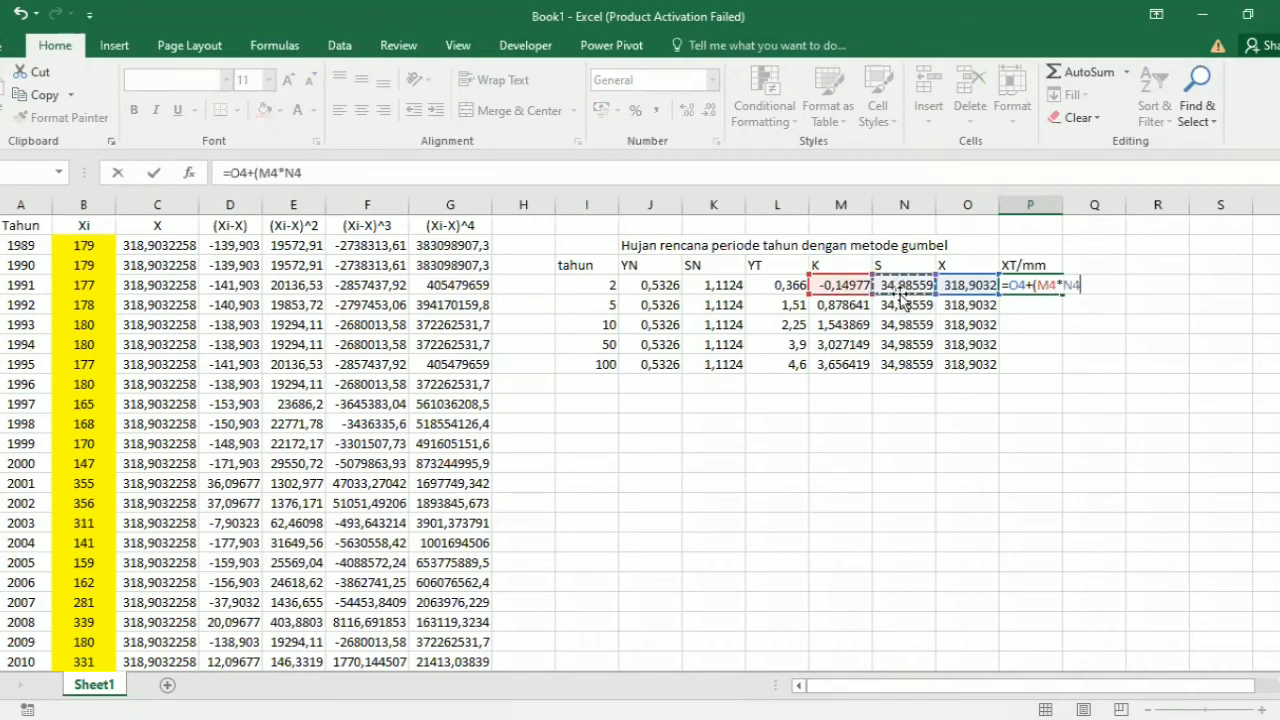
type(")")
key("Return")
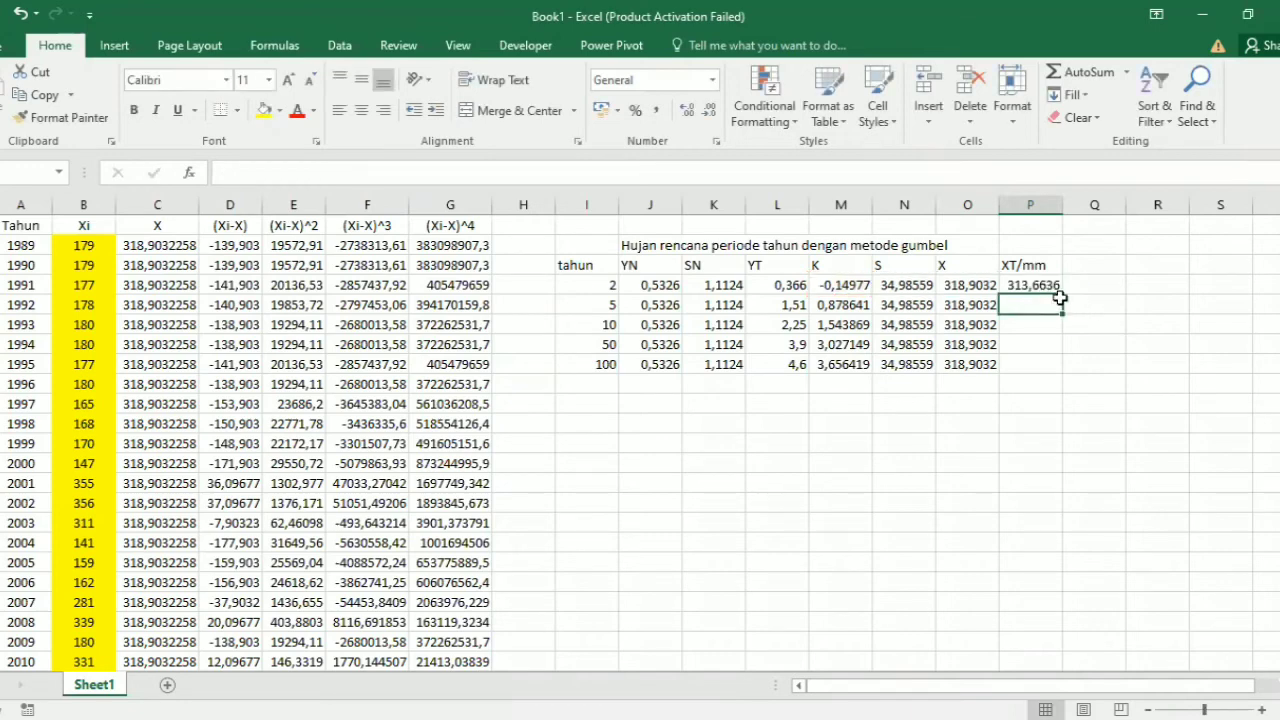
left_click(1058, 288)
left_click_drag(1063, 363, 1063, 364)
left_click(1040, 406)
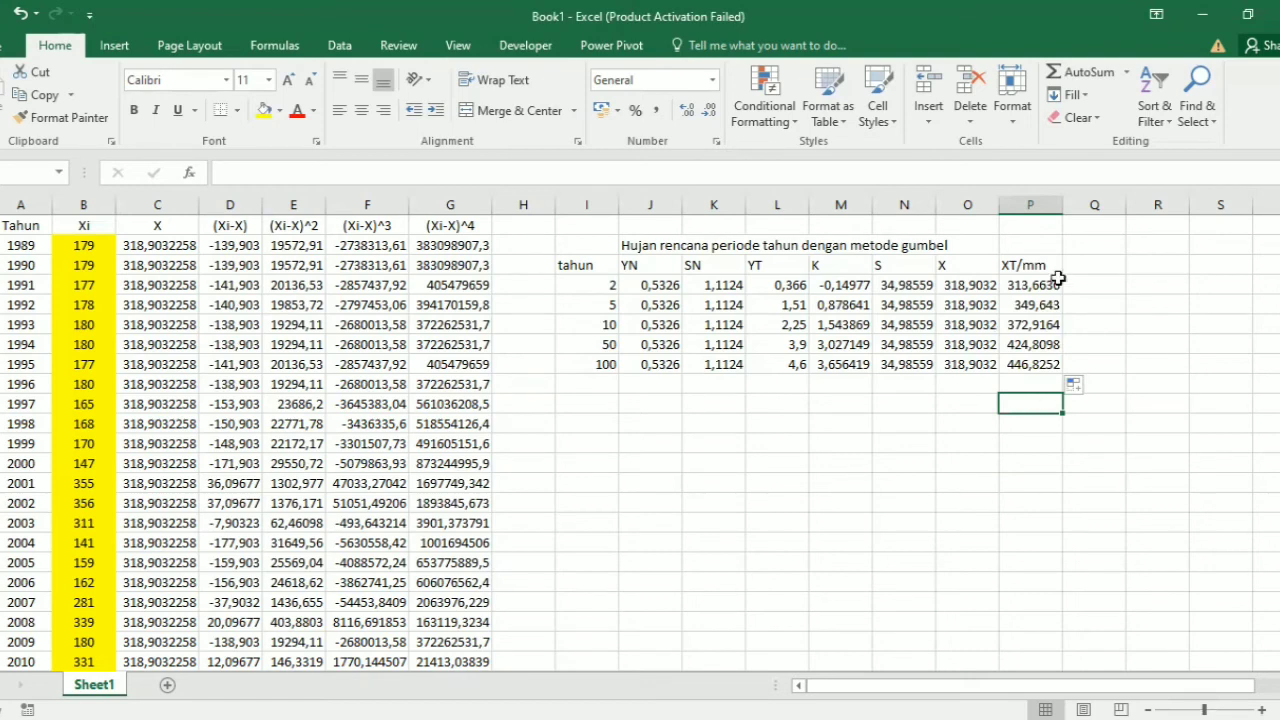
left_click_drag(1050, 282, 1046, 369)
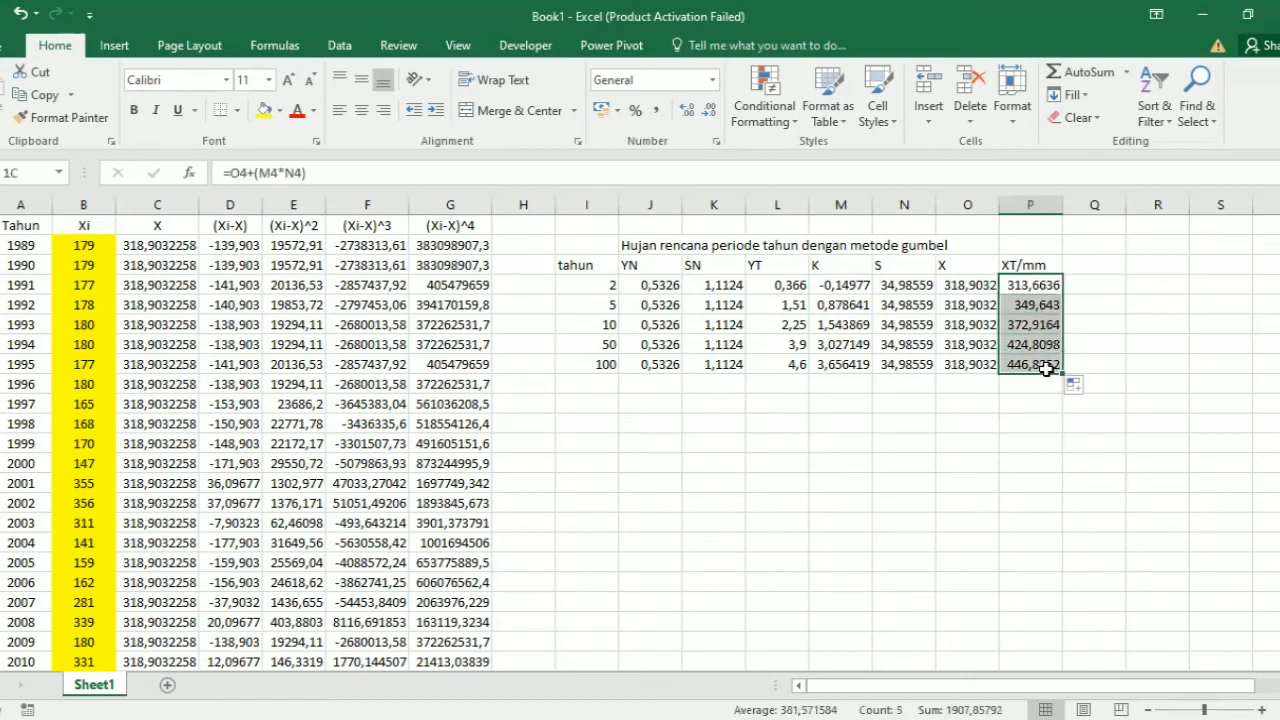
Step: Enter the title "Hujan rencana periode tahun dengan metode normal" in cell J11 below the Gumbel table
left_click(721, 436)
left_click(630, 405)
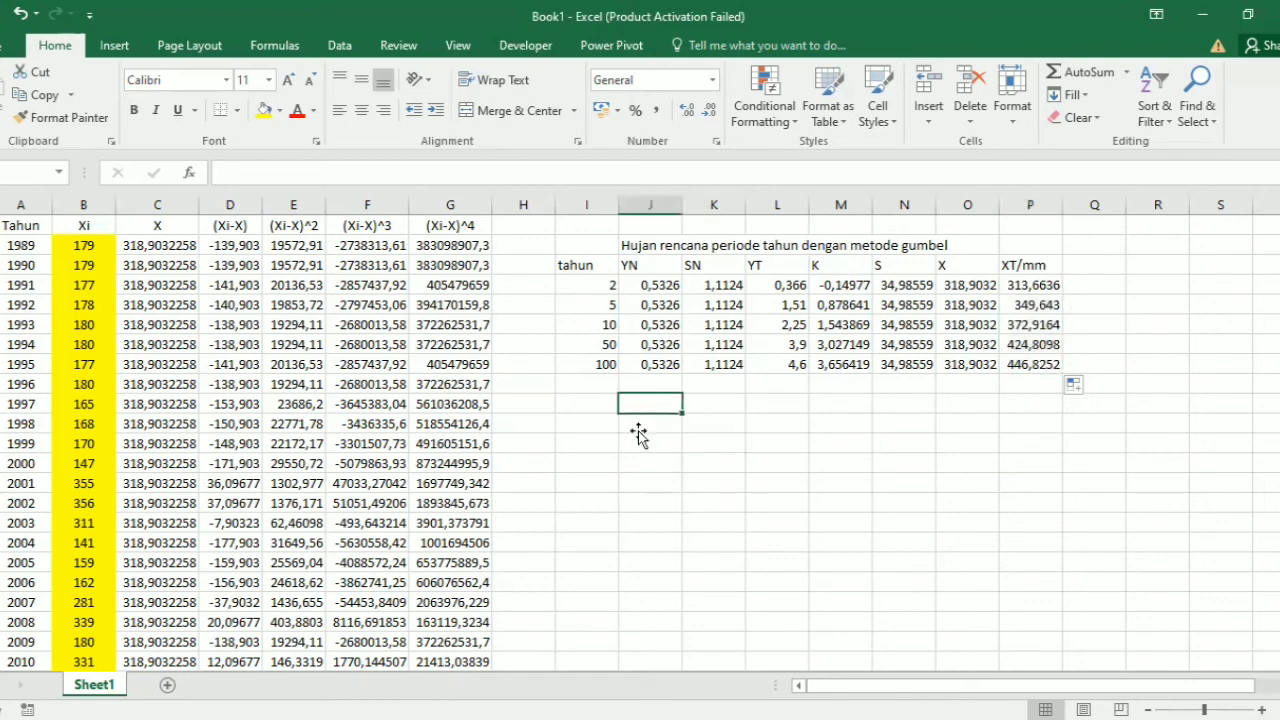
left_click(638, 430)
type("Huna")
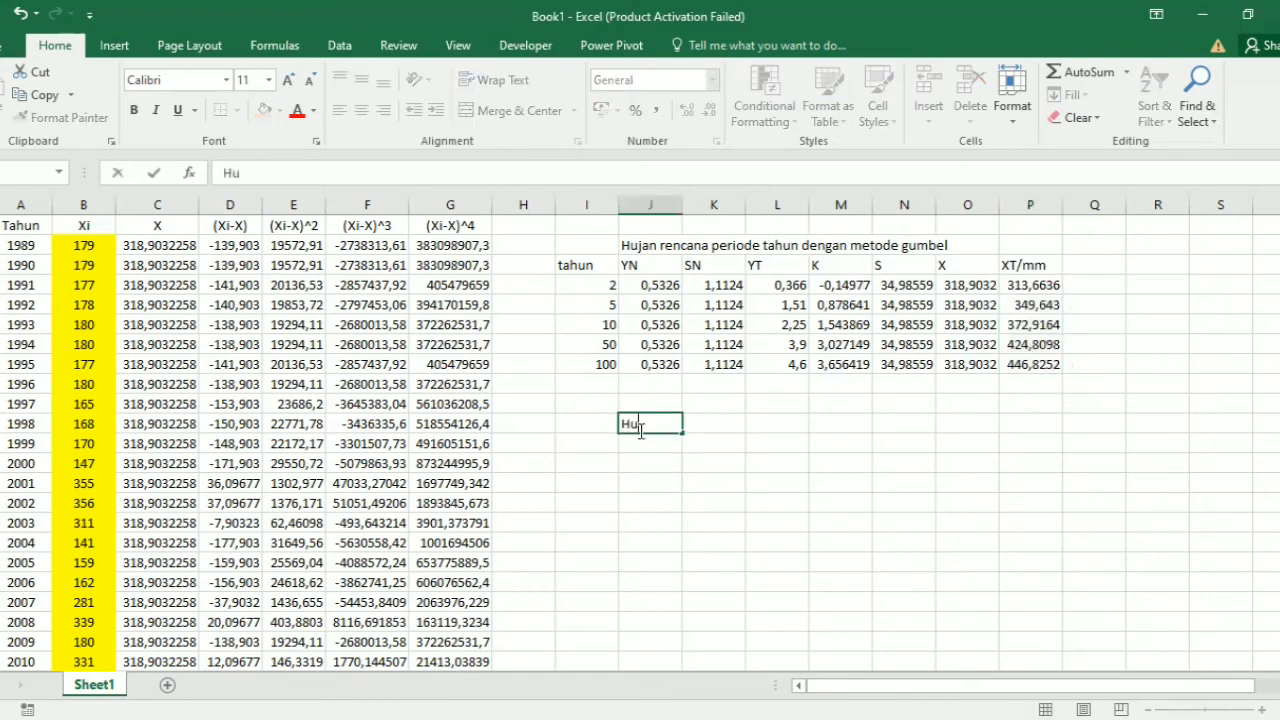
key("BackSpace")
key("BackSpace")
type("jan e")
key("BackSpace")
type("rencana per")
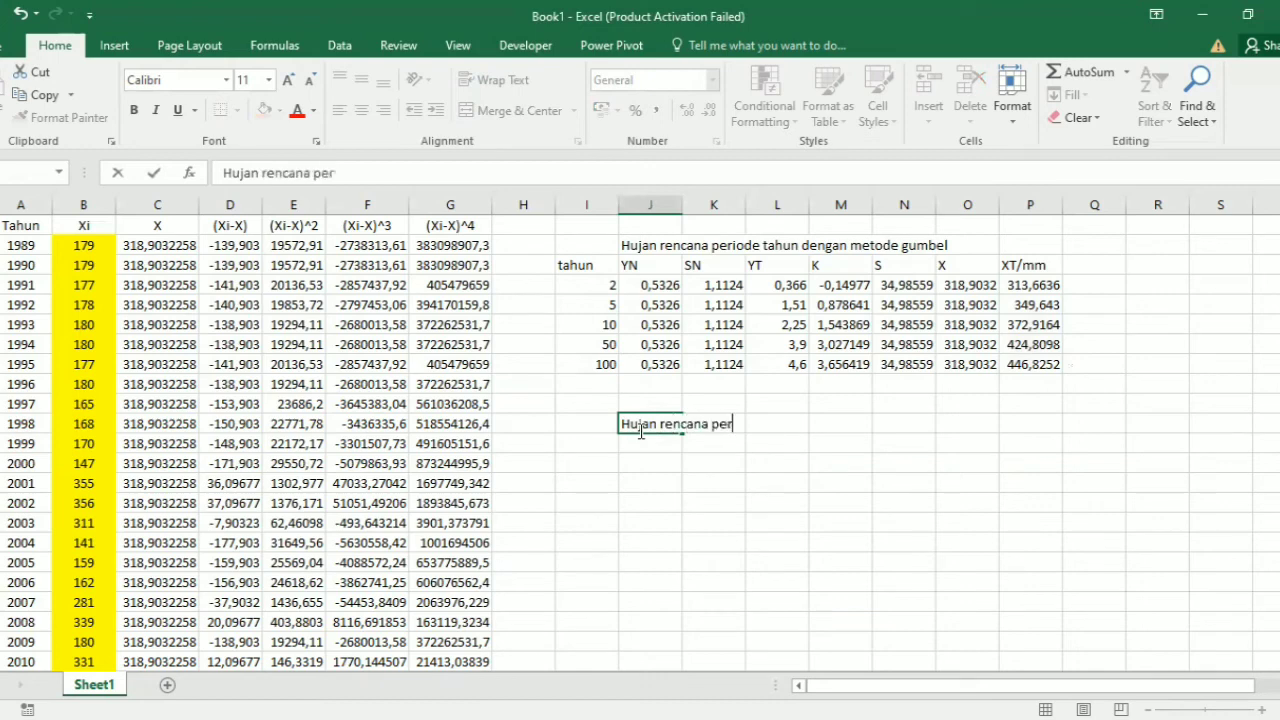
type("iode tahu")
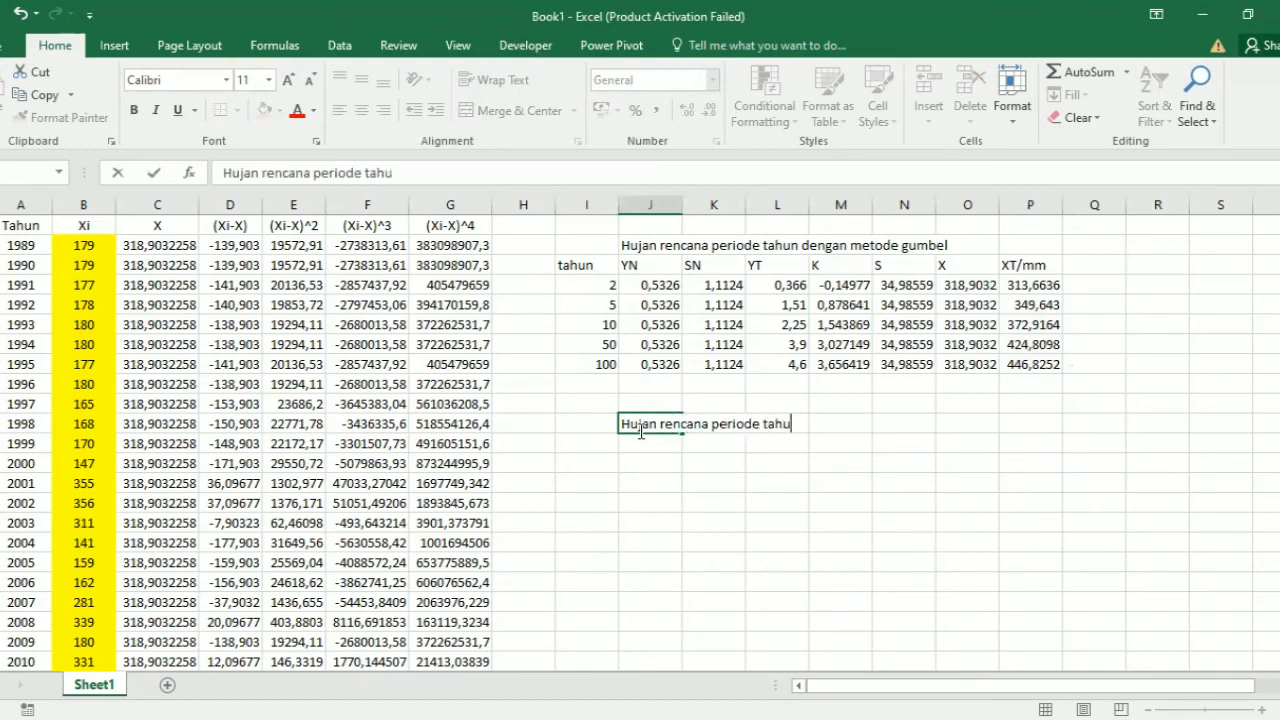
type("n dengan metode")
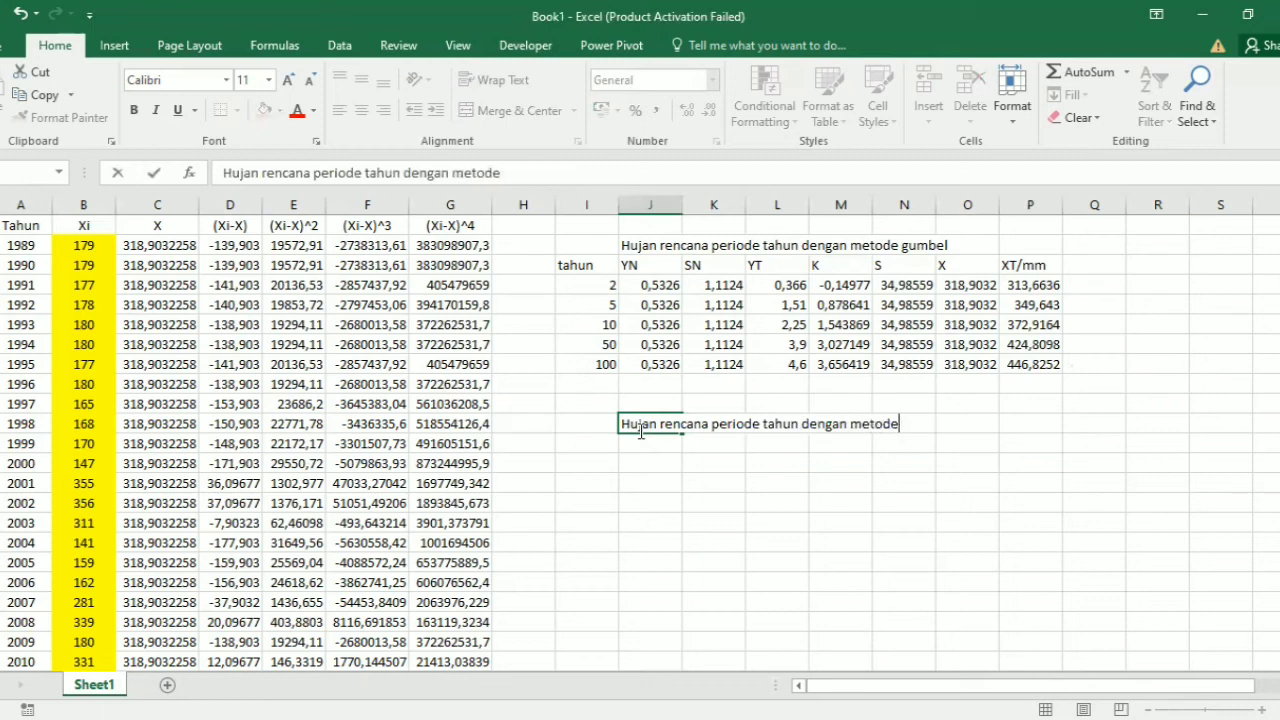
type(" normal")
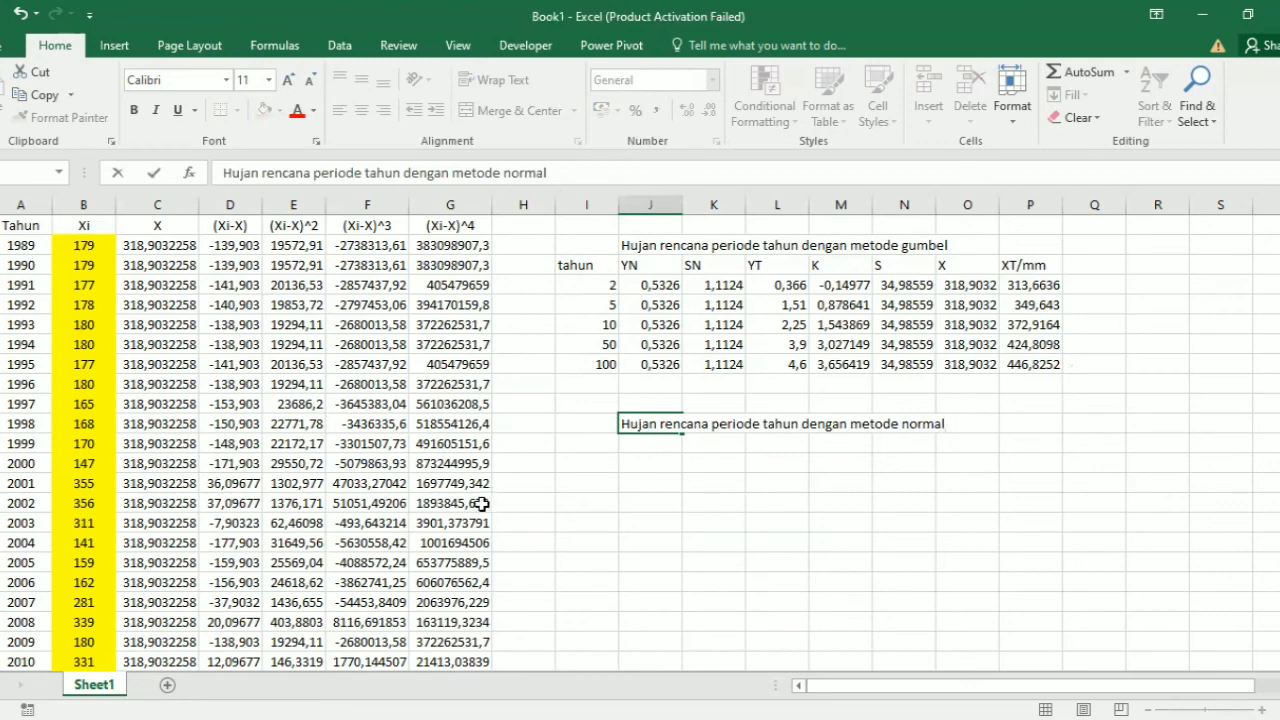
Step: Enter the normal-method table headers tahun, K, X, S and XT/mm in cells I12 to M12
left_click(596, 448)
type("tahun")
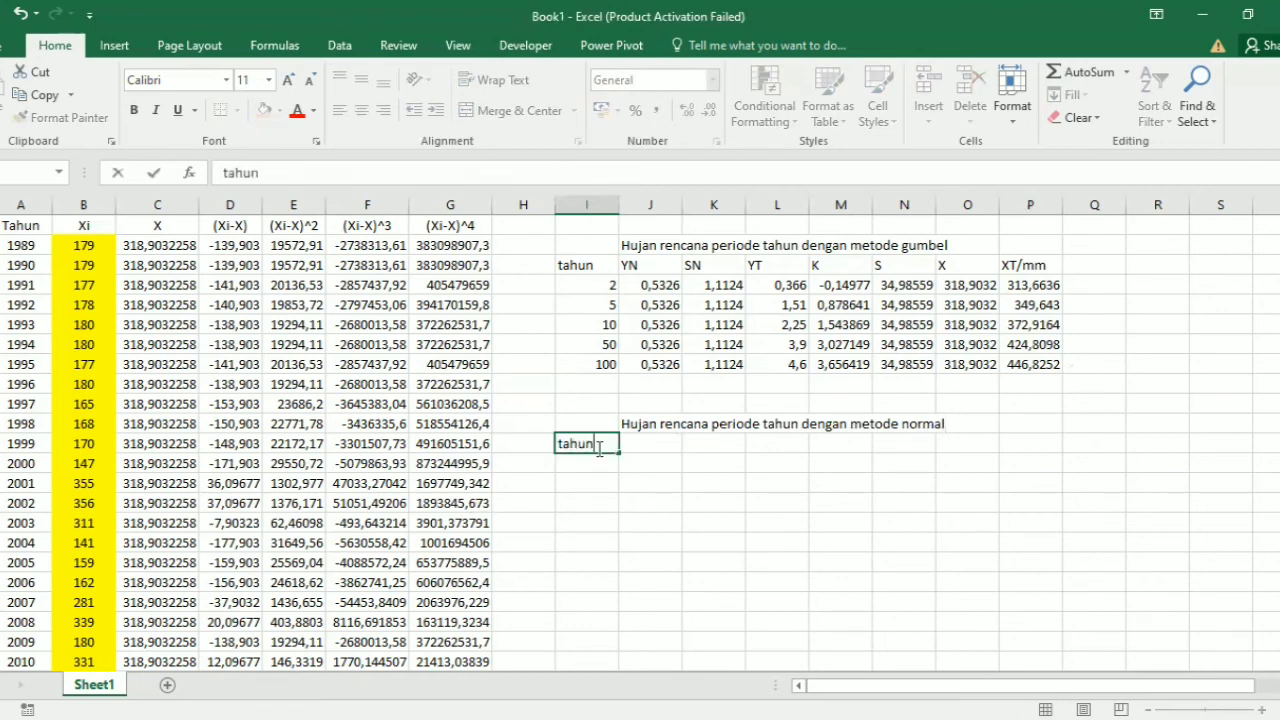
key("Tab")
type("K")
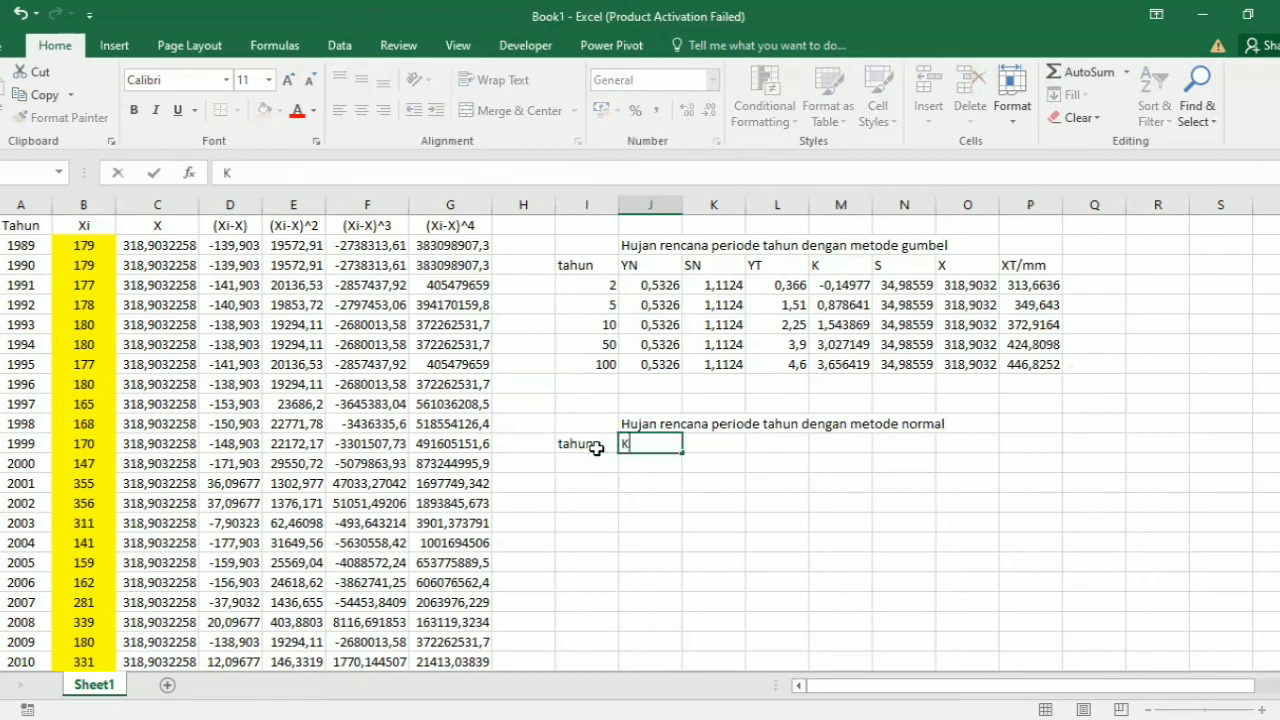
key("Tab")
type("X")
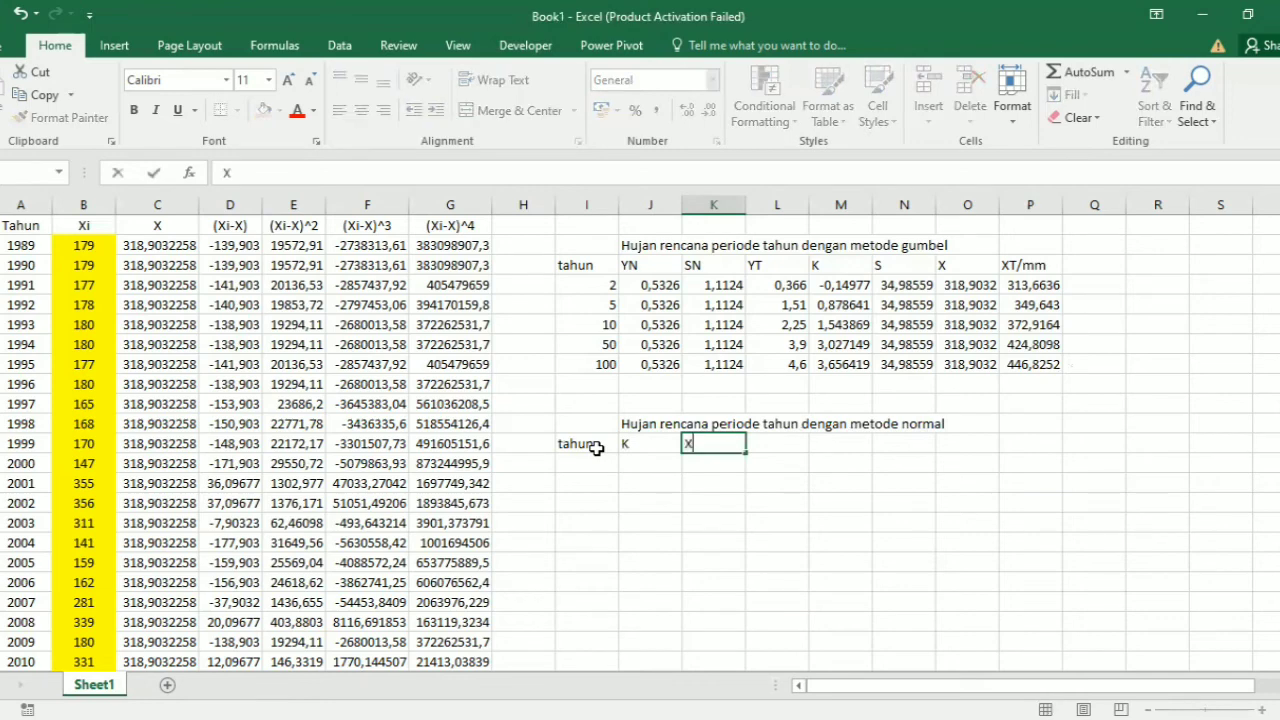
key("Tab")
type("S")
key("Tab")
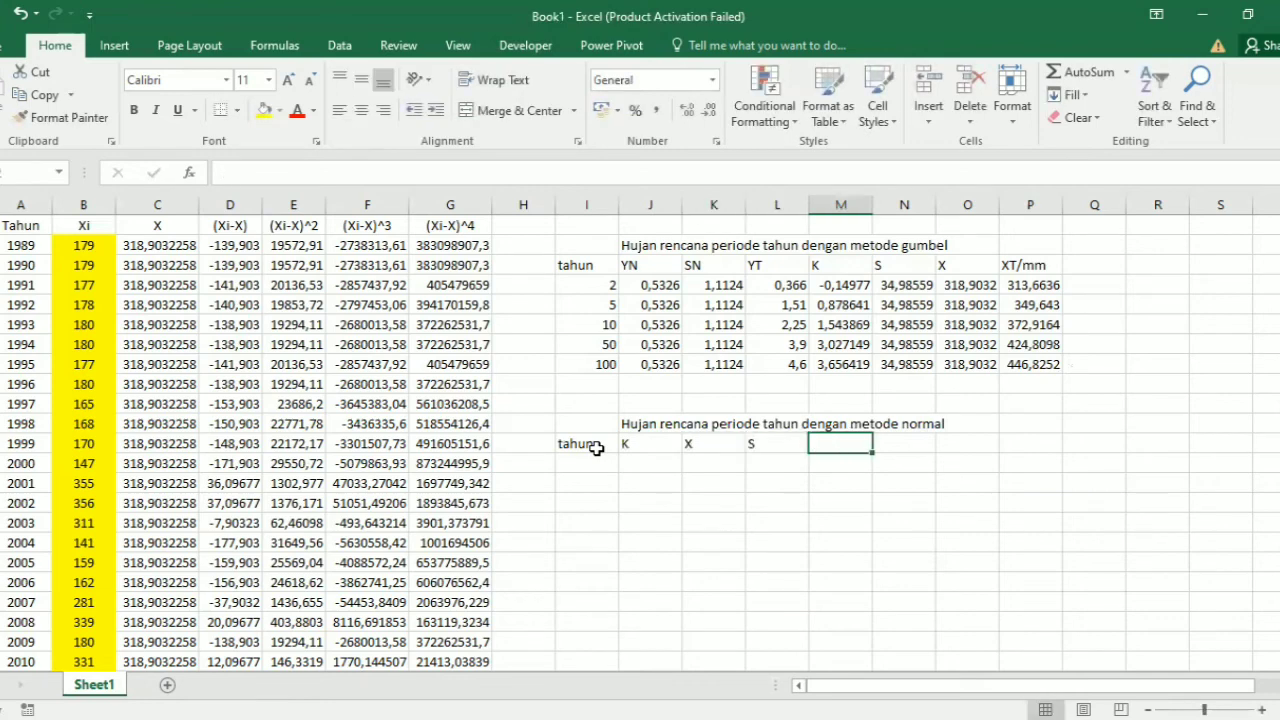
type("XT/mm")
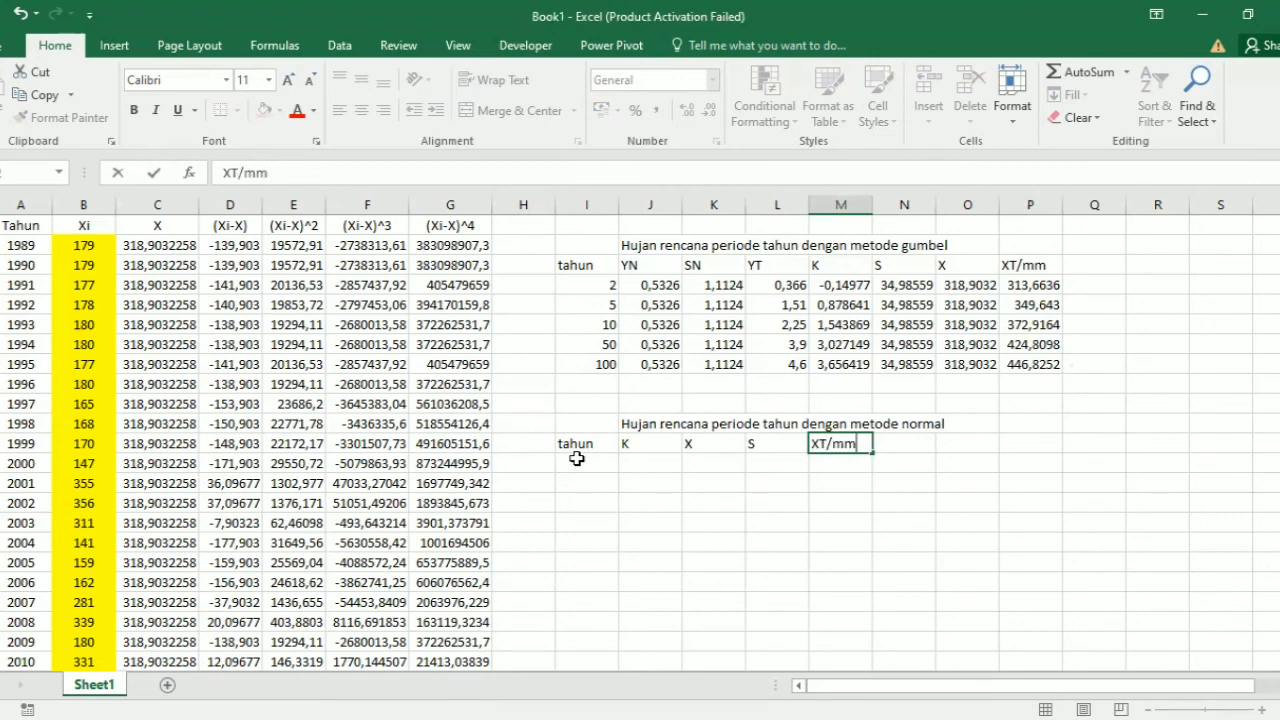
Step: List the return periods 2, 5, 10, 50 and 100 in cells I13 to I17 under the tahun header
left_click(577, 458)
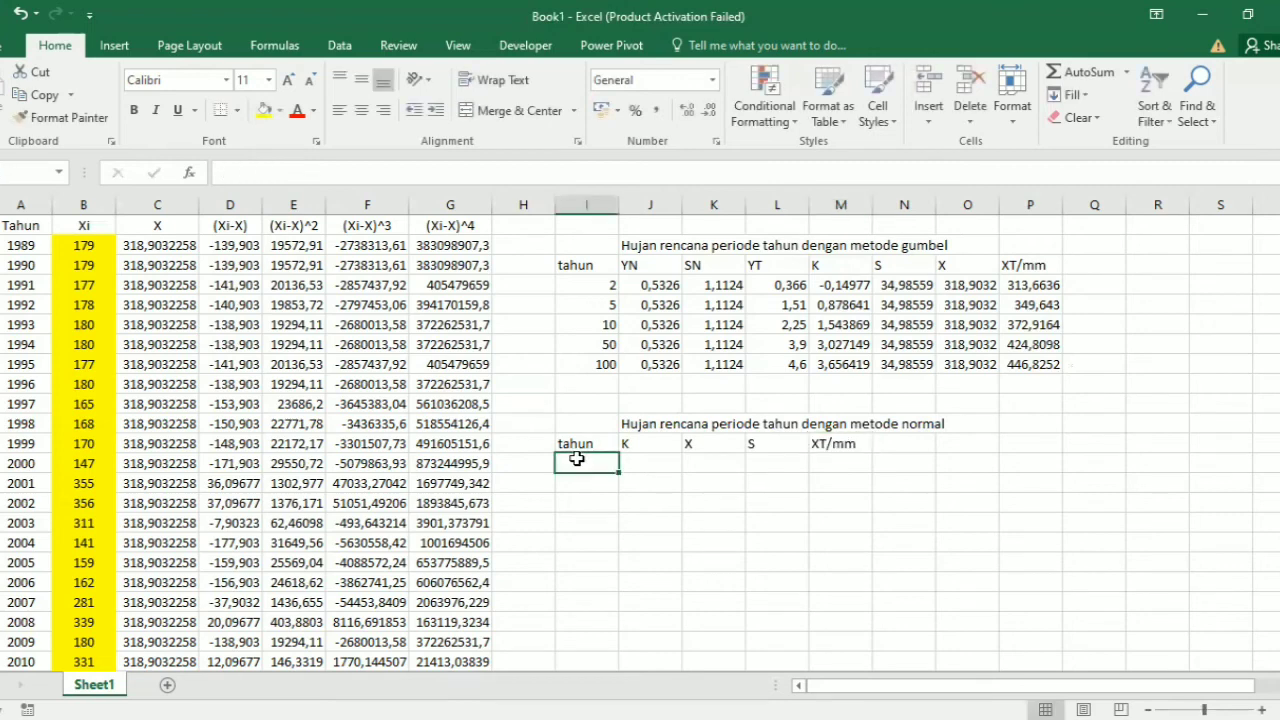
type("2")
key("Return")
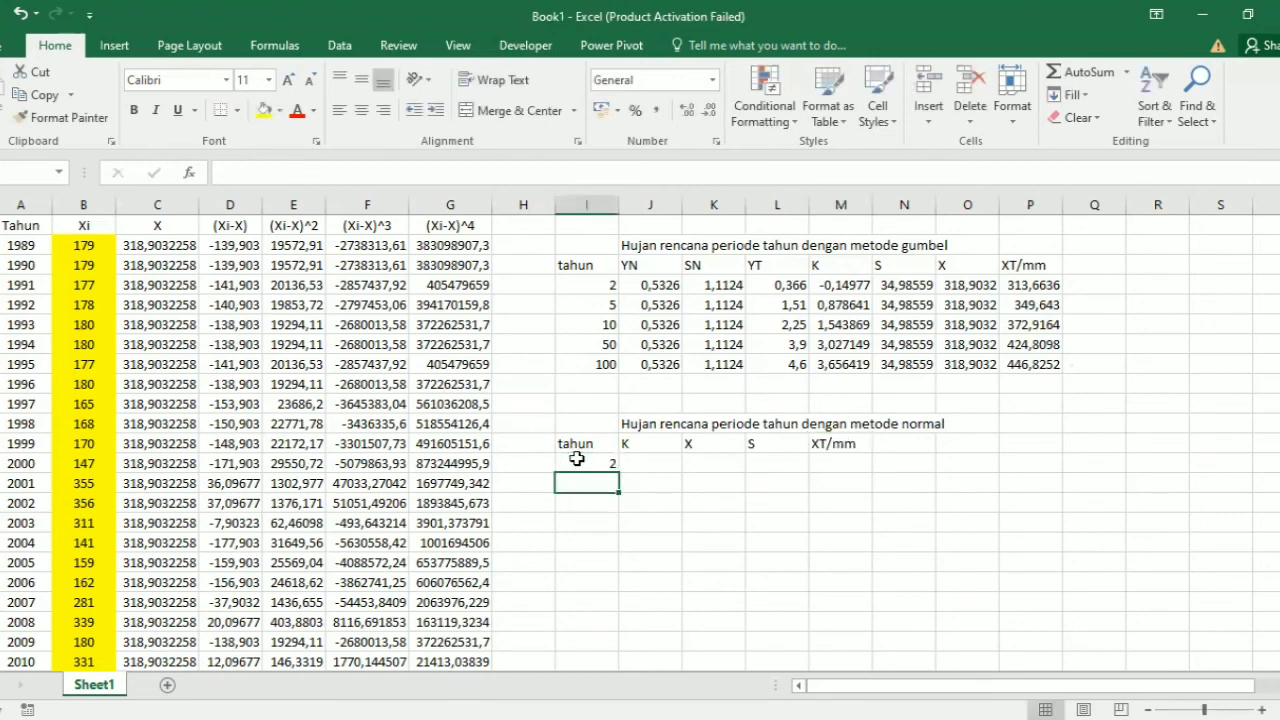
type("5")
key("Return")
type("10")
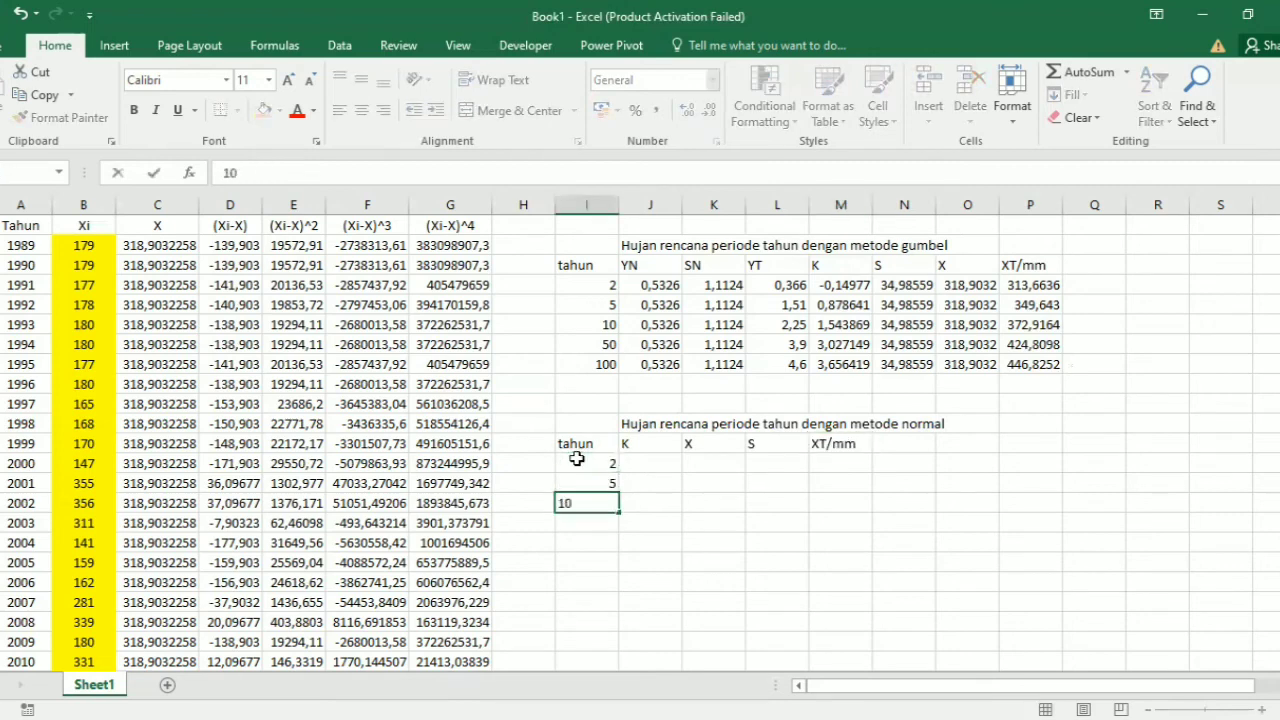
key("Return")
type("50")
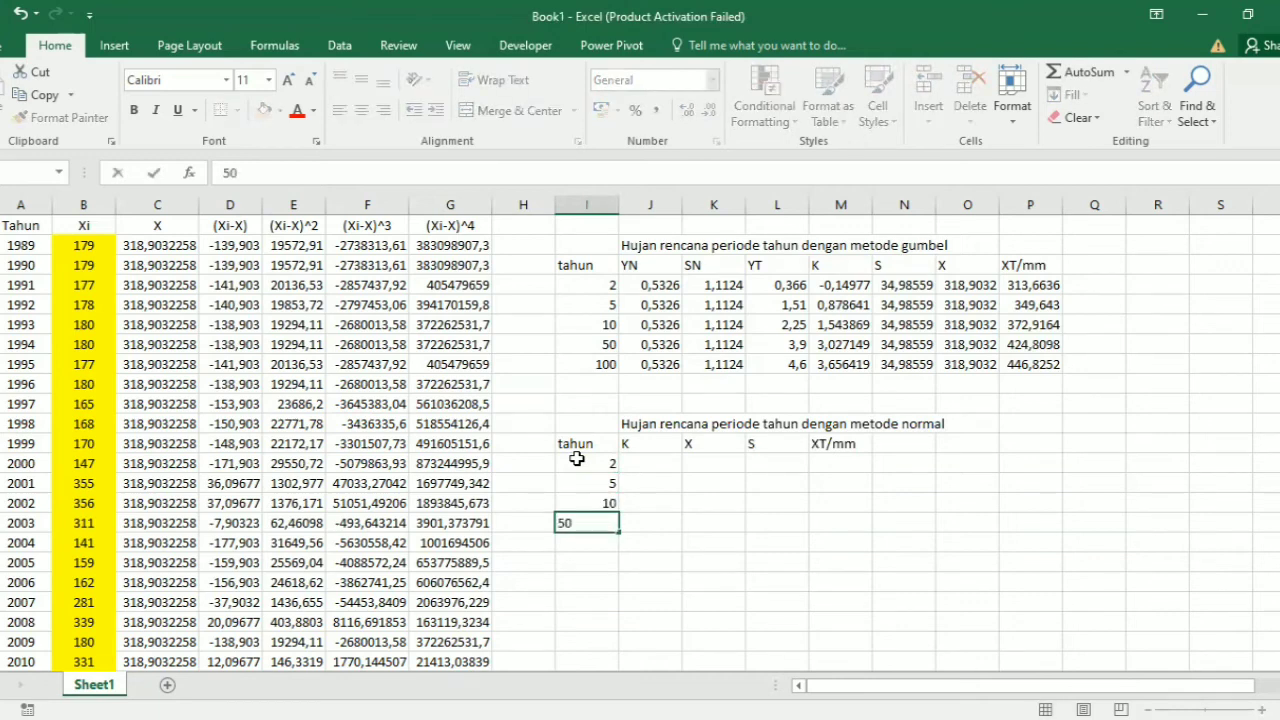
key("Return")
type("100")
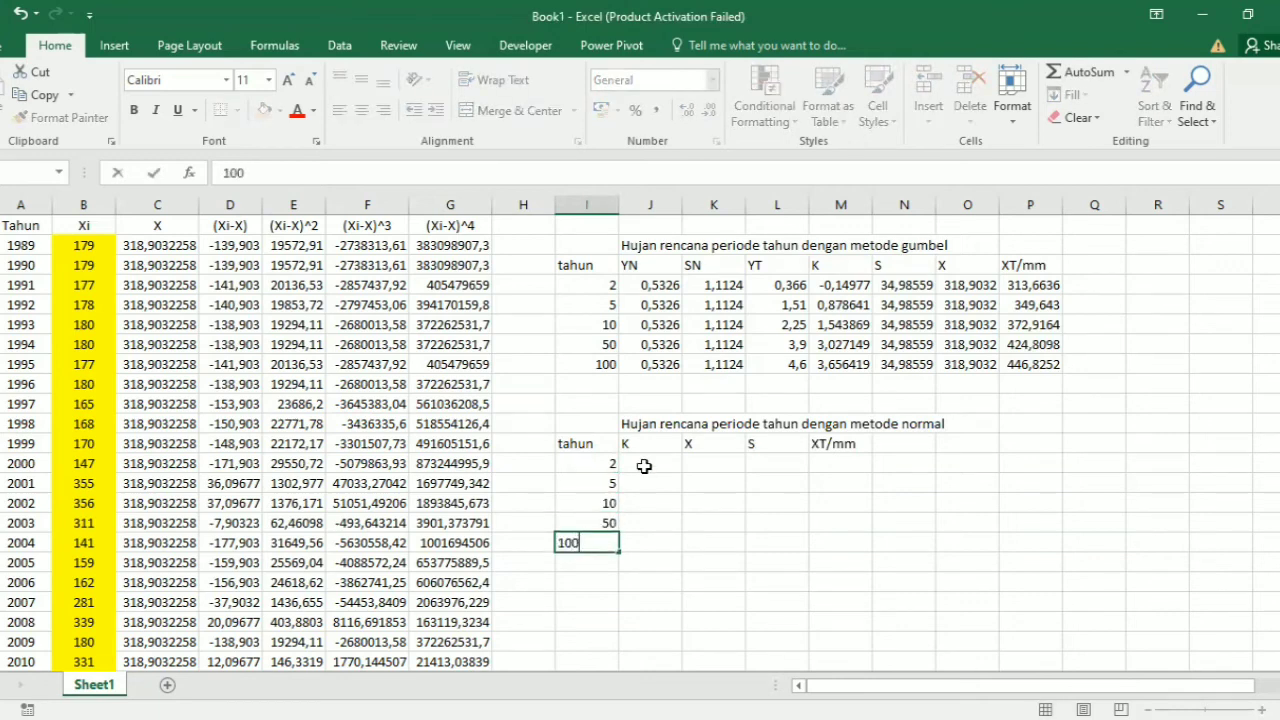
left_click(644, 466)
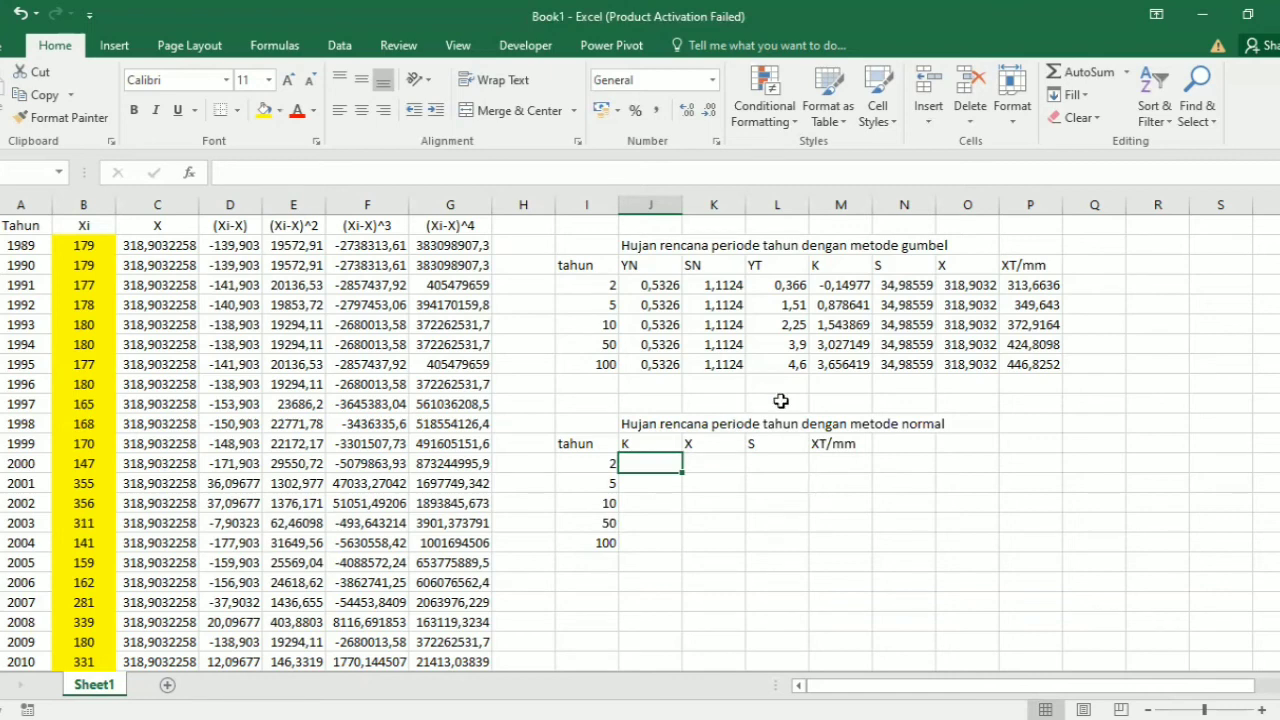
Step: Copy X and S from the Gumbel table's 2-year row into cells K13 and L13 of the normal-method table
left_click(966, 286)
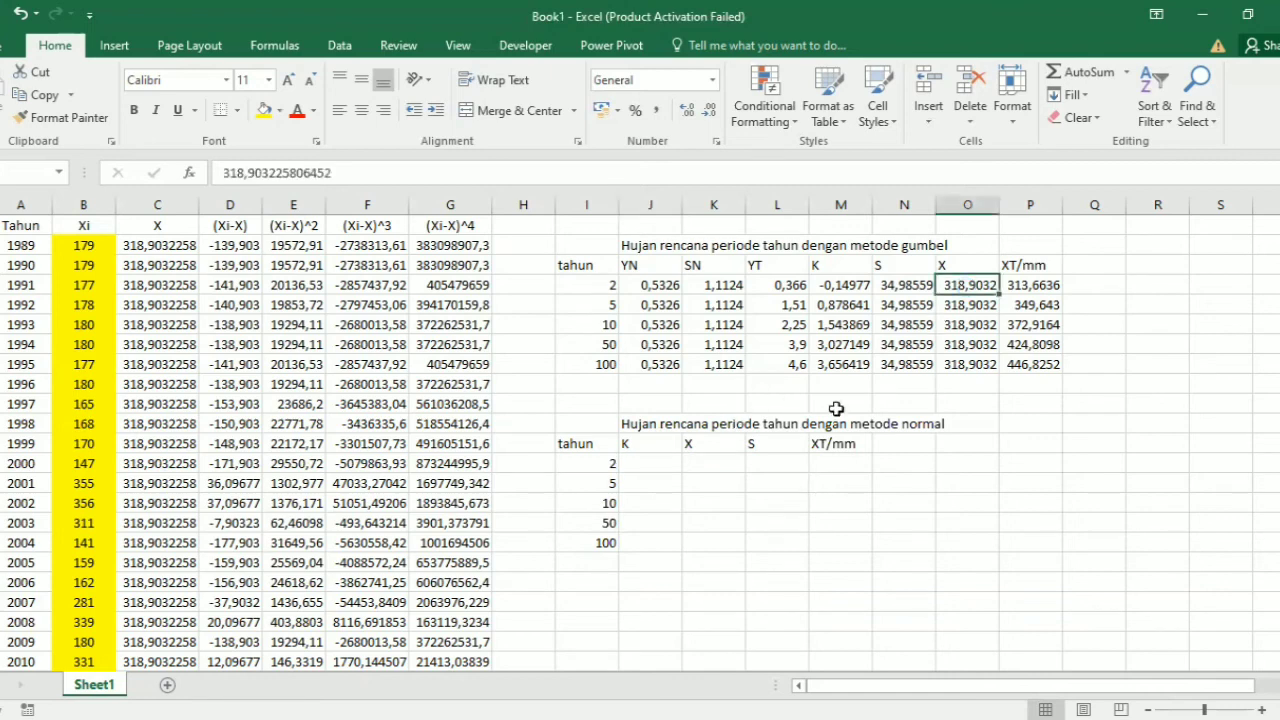
key("ctrl+c")
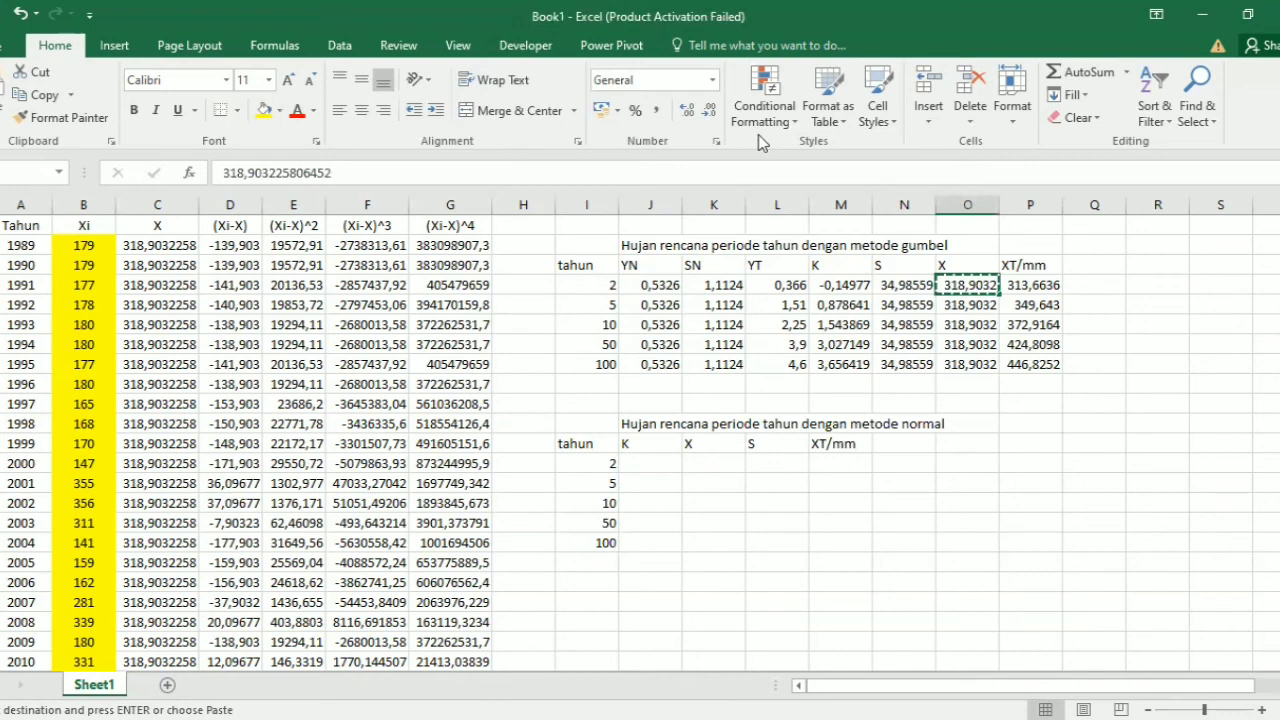
key("ctrl+v")
left_click(795, 458)
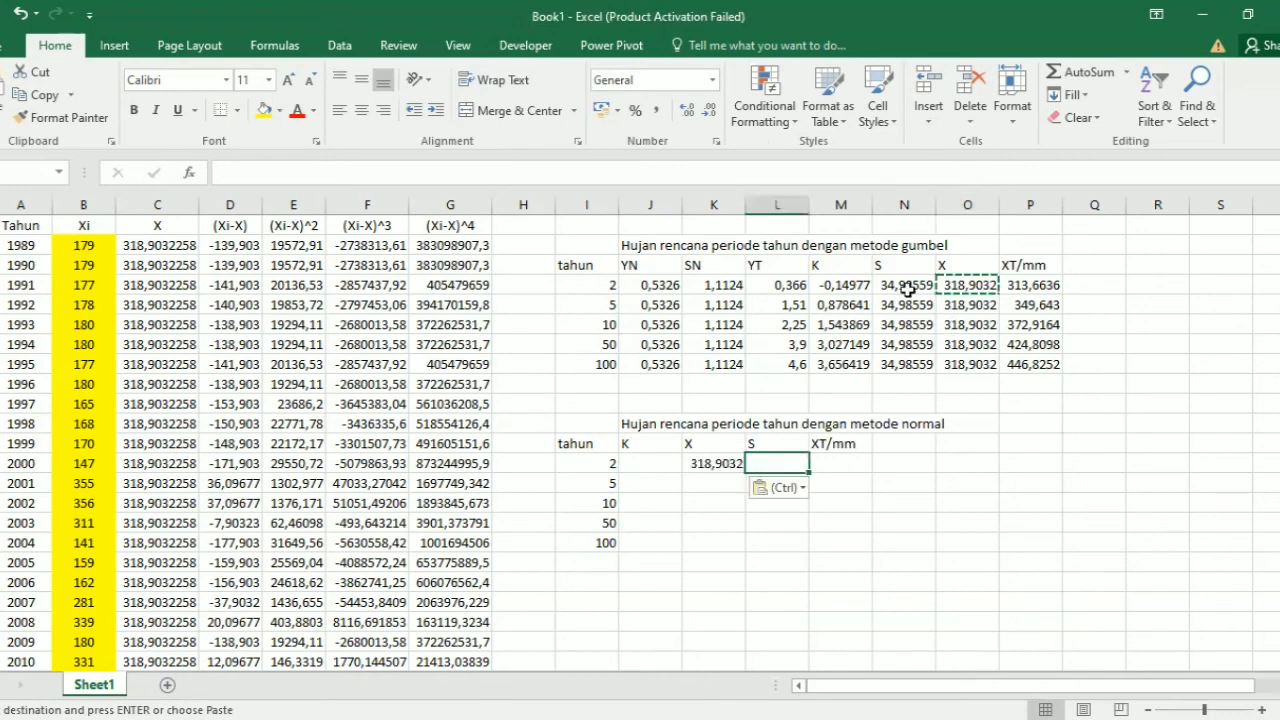
left_click(908, 288)
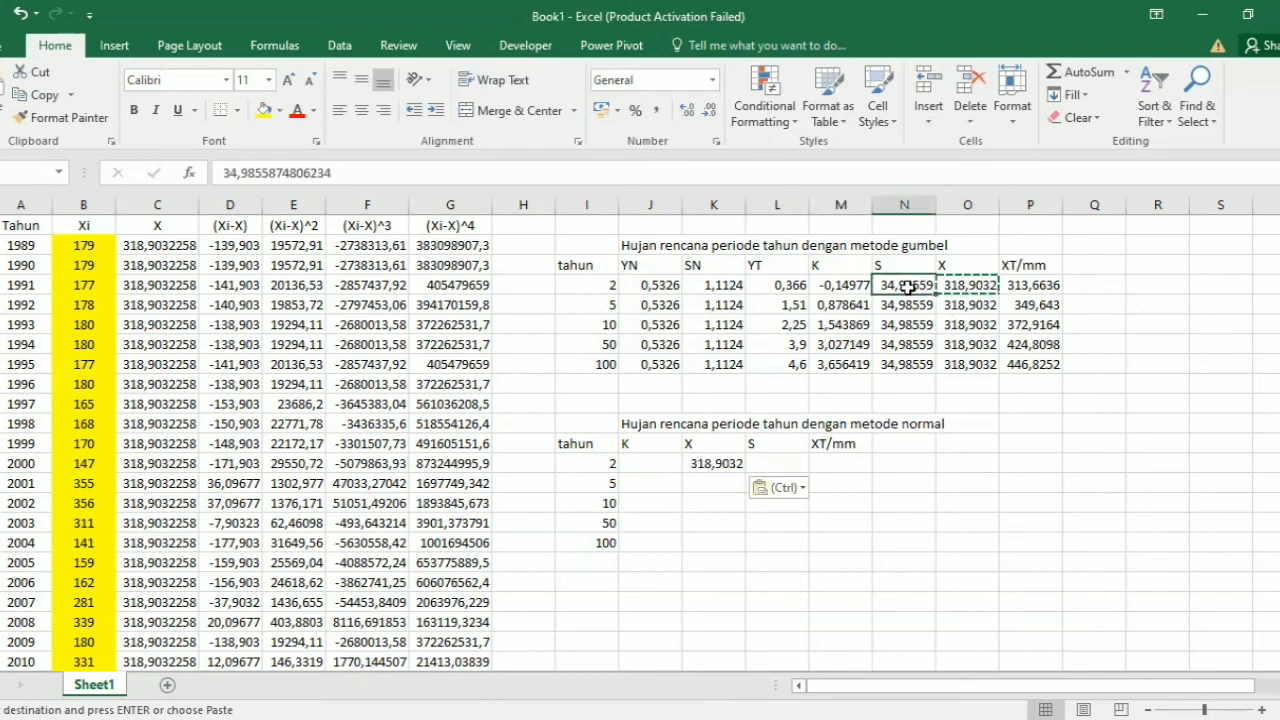
key("ctrl+c")
left_click(787, 462)
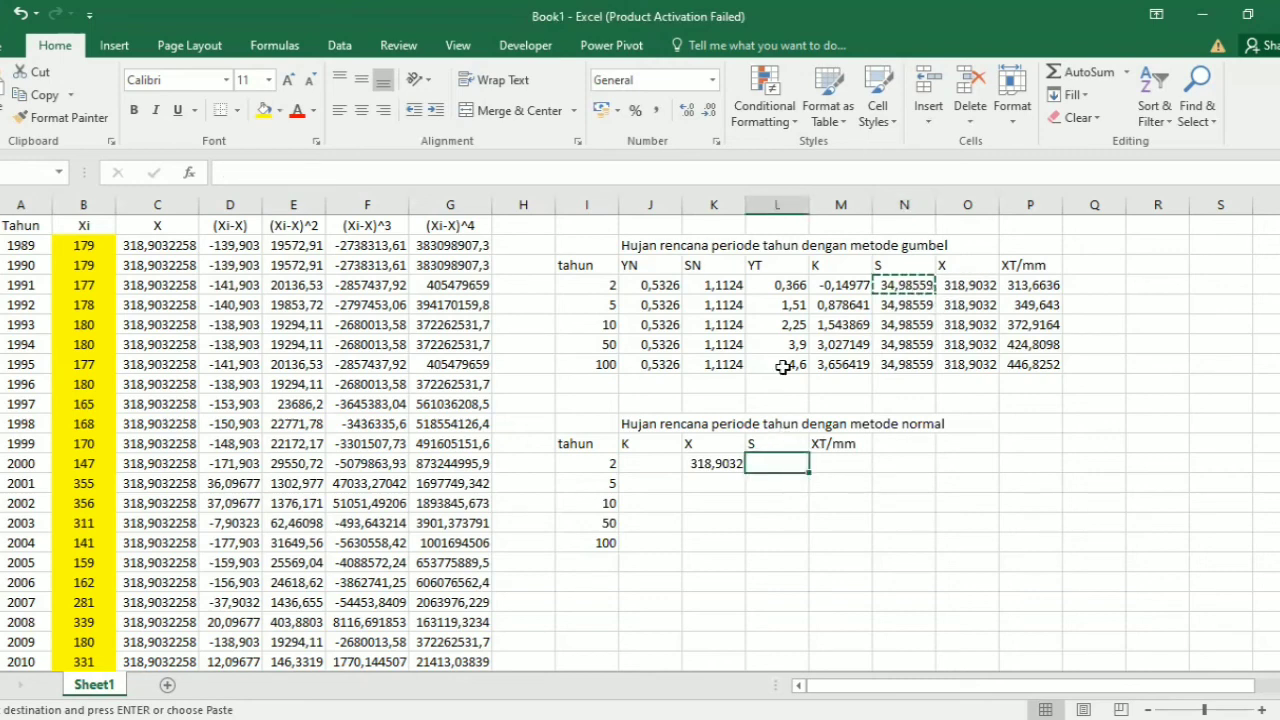
key("ctrl+v")
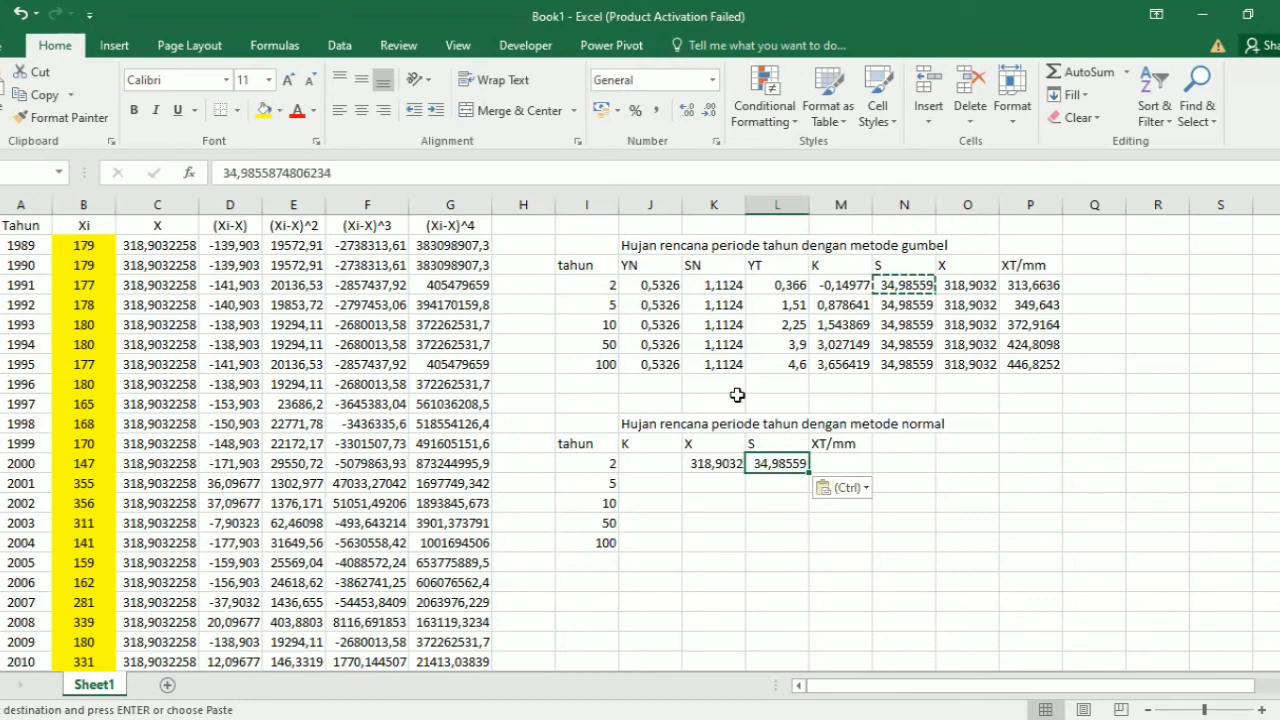
Step: Enter the K values 0, 0,84, 1,28, 2,05 and 2,33 in cells J13 to J17 of the normal-method table
left_click(661, 466)
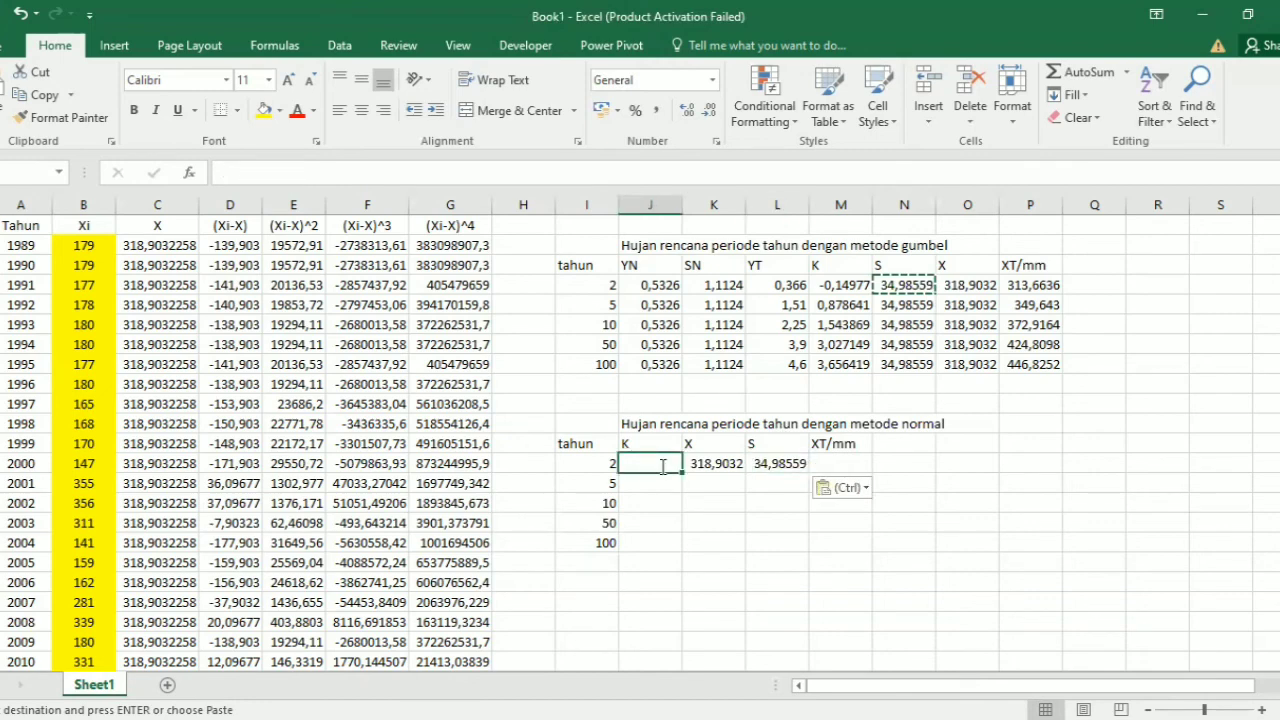
type("0")
key("Return")
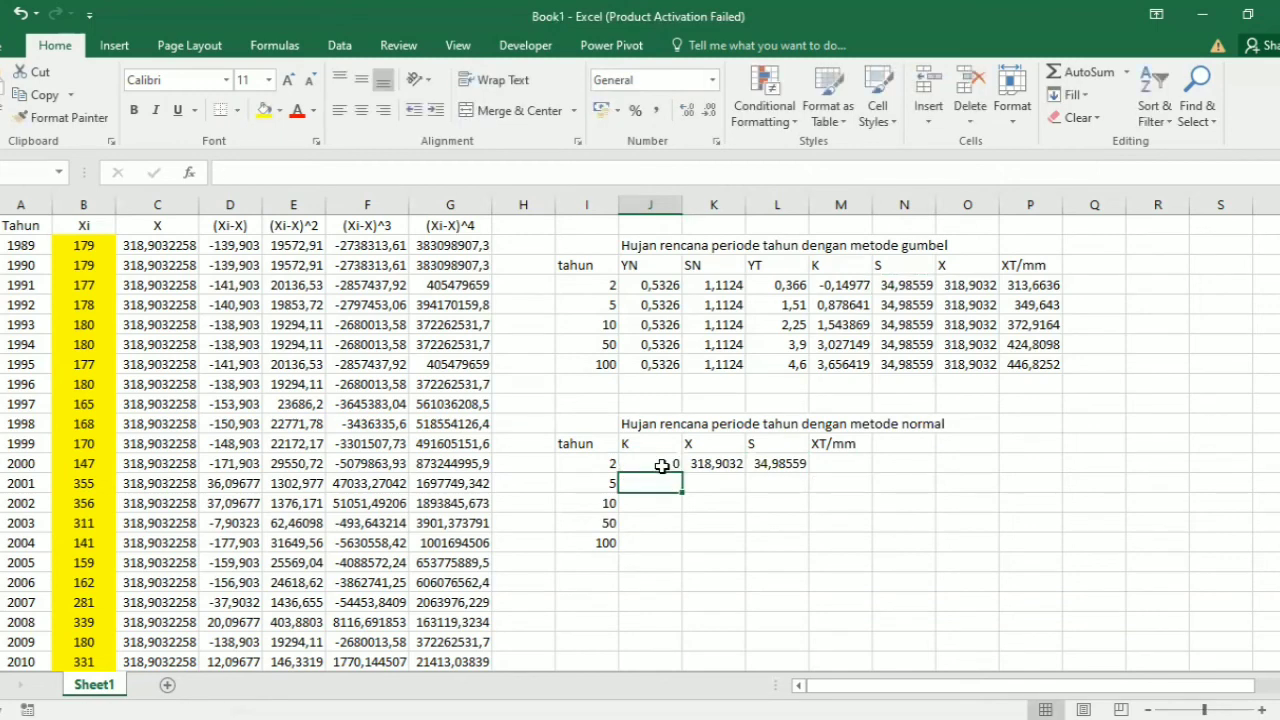
type("0,")
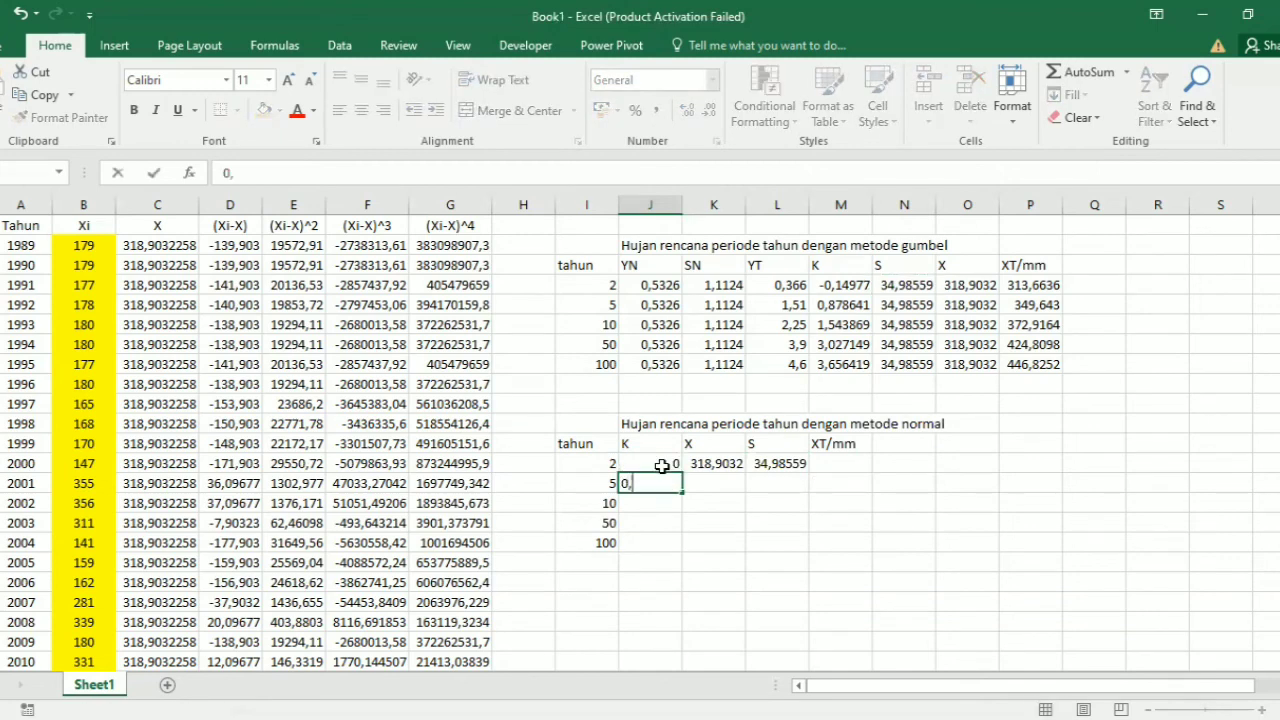
type("84")
key("Return")
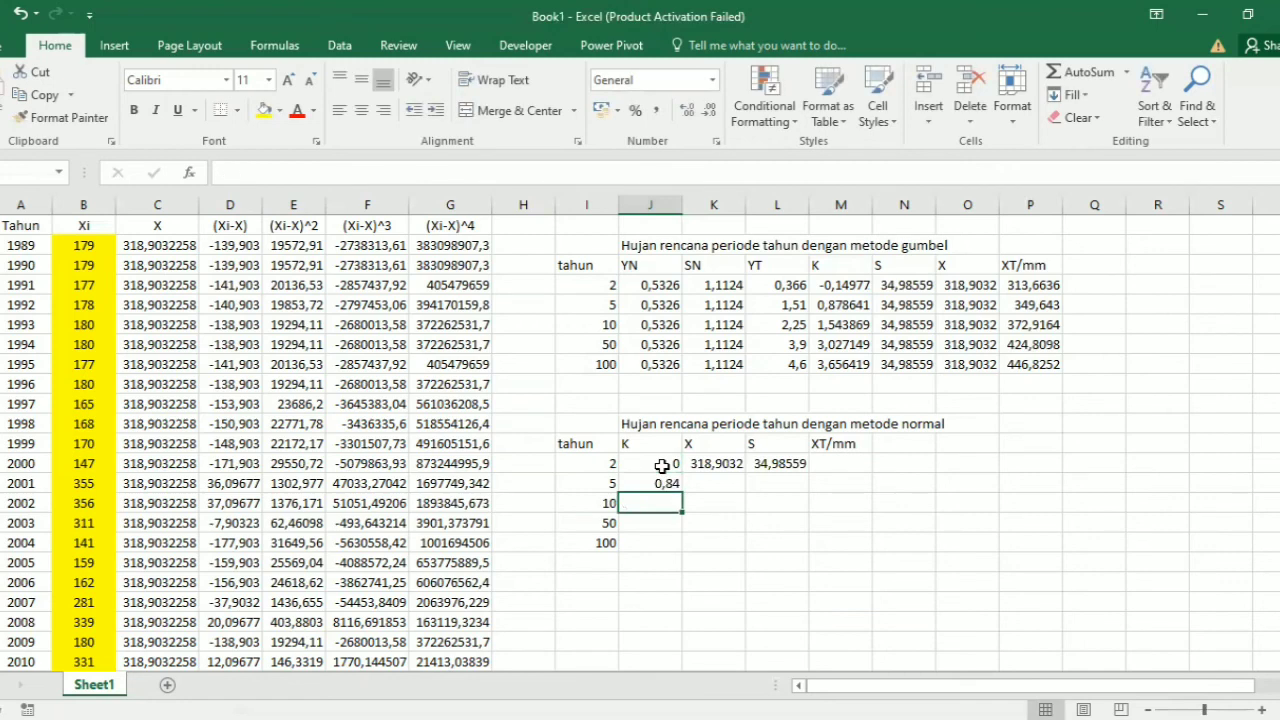
type("1,28")
key("Return")
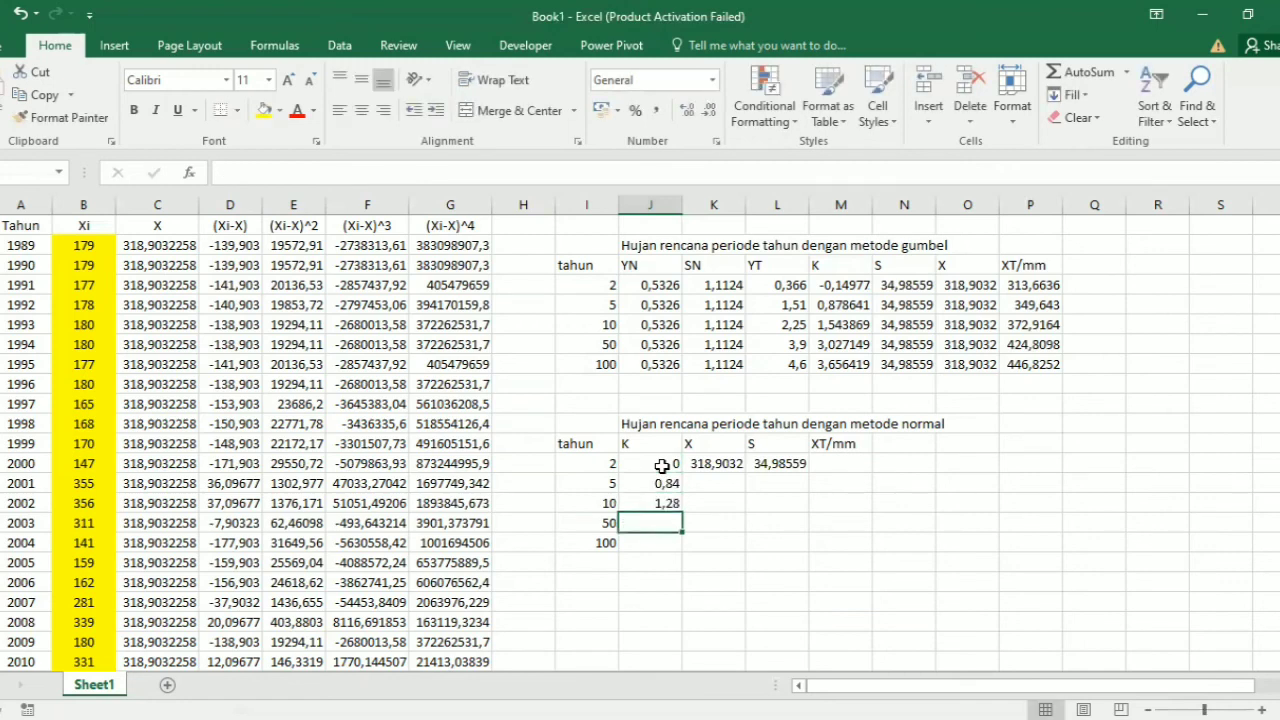
type("2")
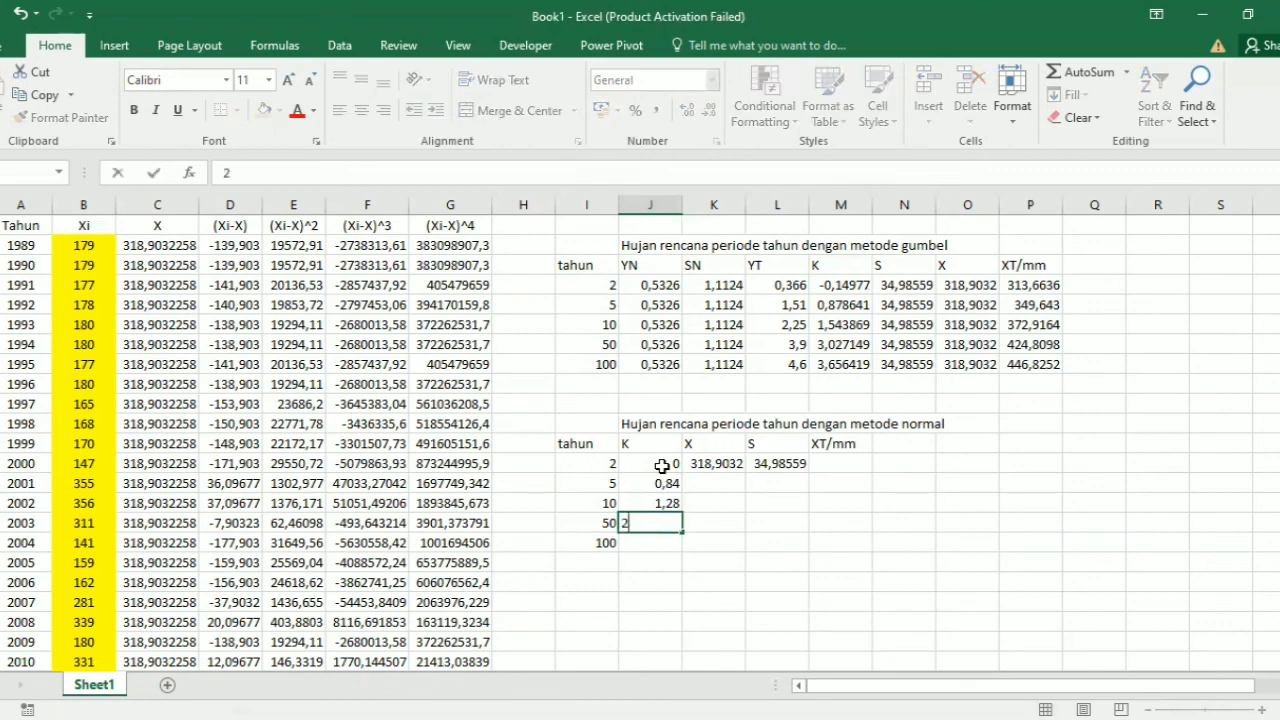
type(",05")
key("Return")
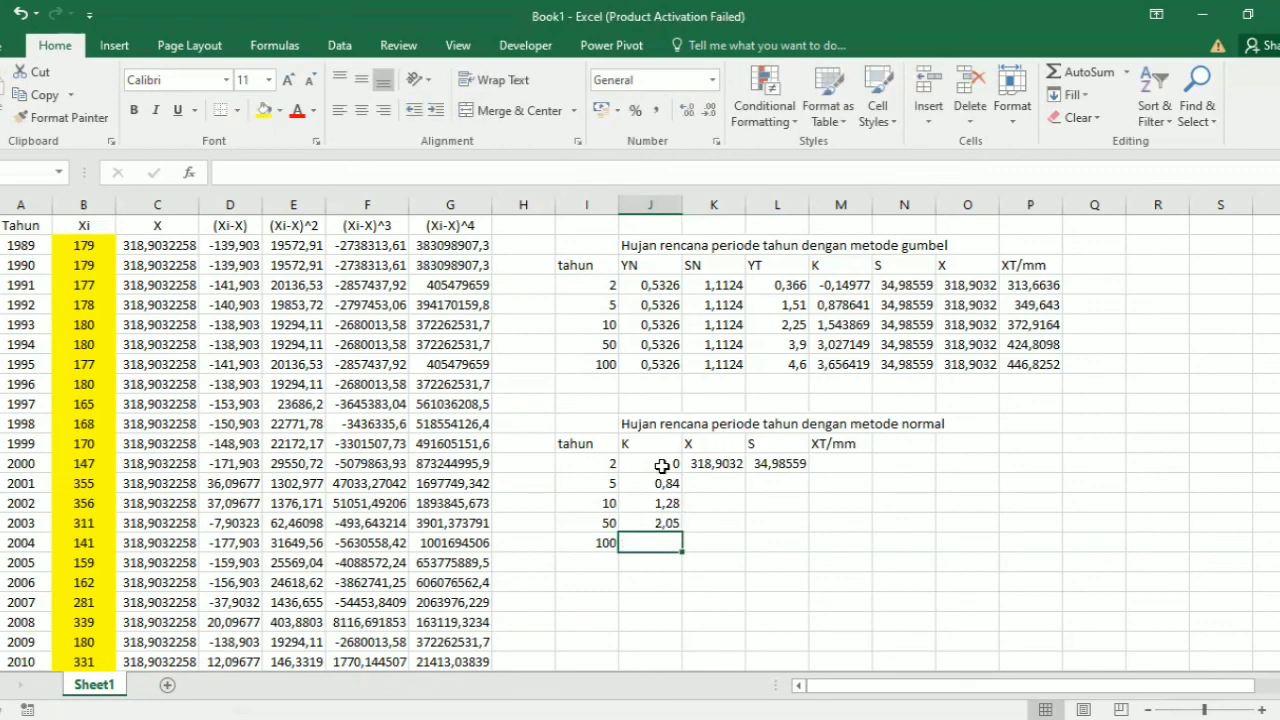
type("2,")
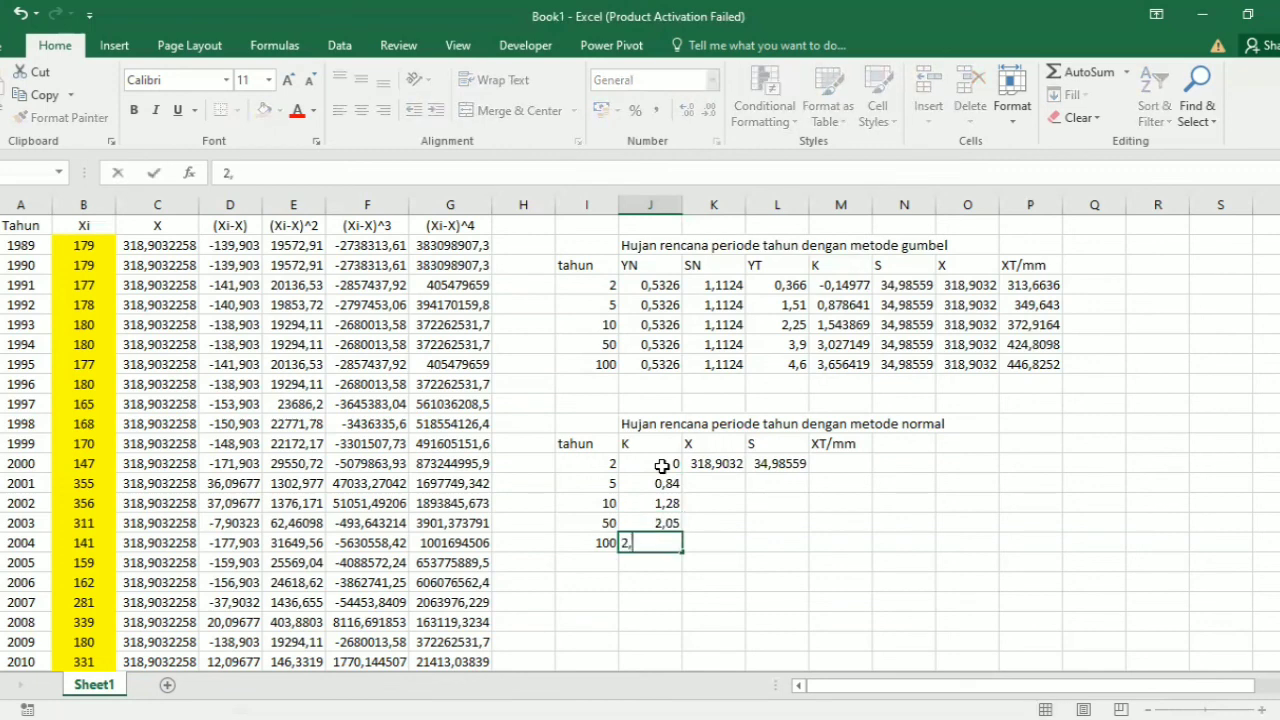
type("33")
Step: Fill the X and S values from K13 and L13 down to row 17 of the normal-method table
left_click(720, 464)
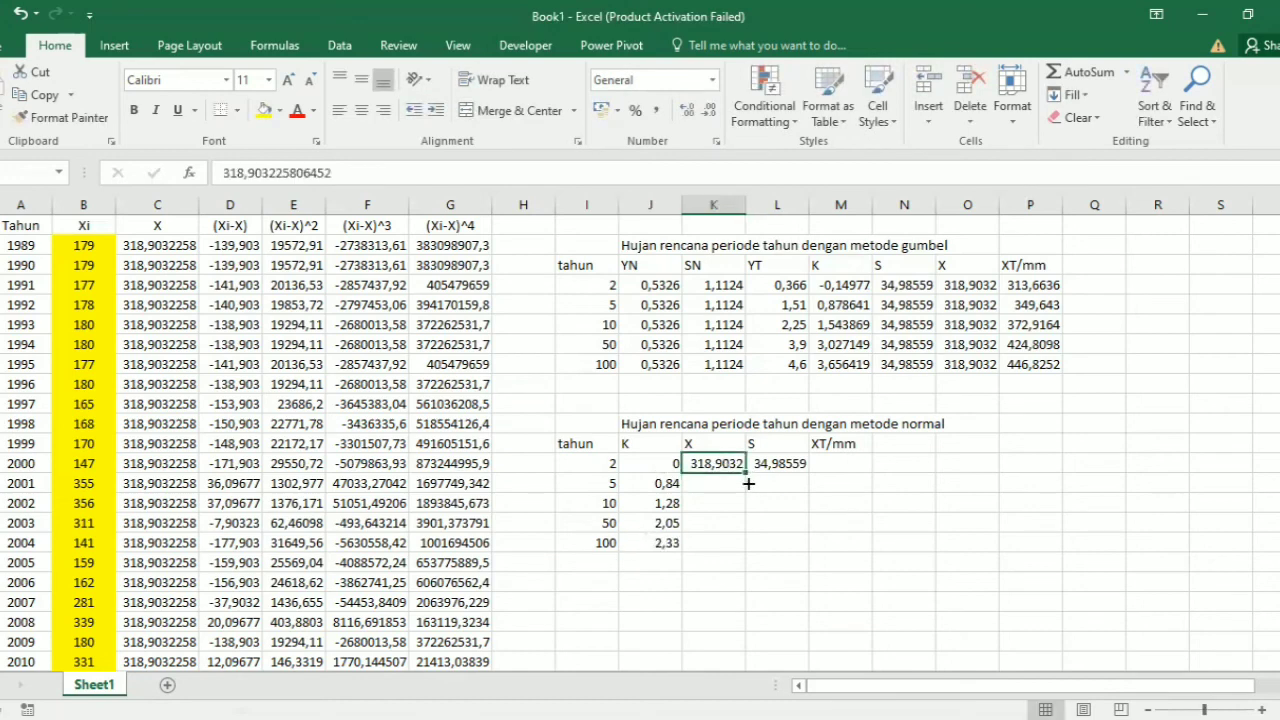
left_click_drag(746, 474, 804, 540)
left_click(793, 463)
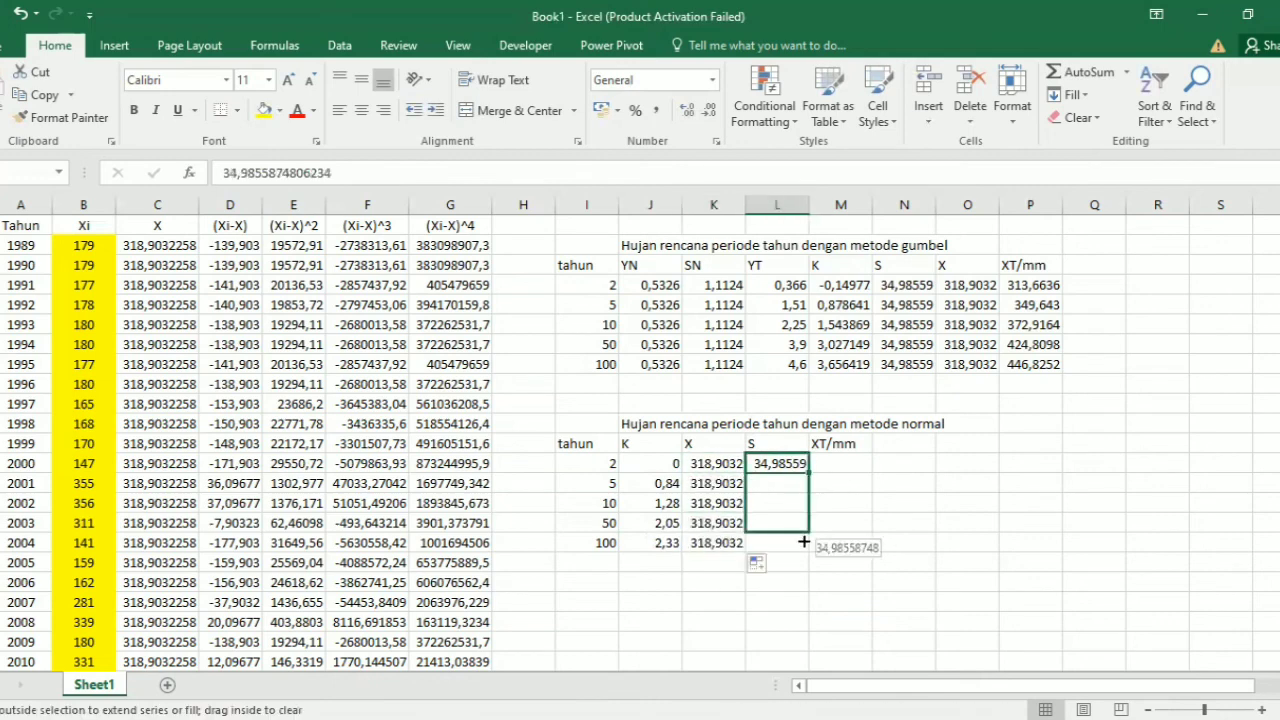
Step: Calculate XT for the 2-year return period in cell M13 with the formula =K13+(J13*L13)
left_click(828, 466)
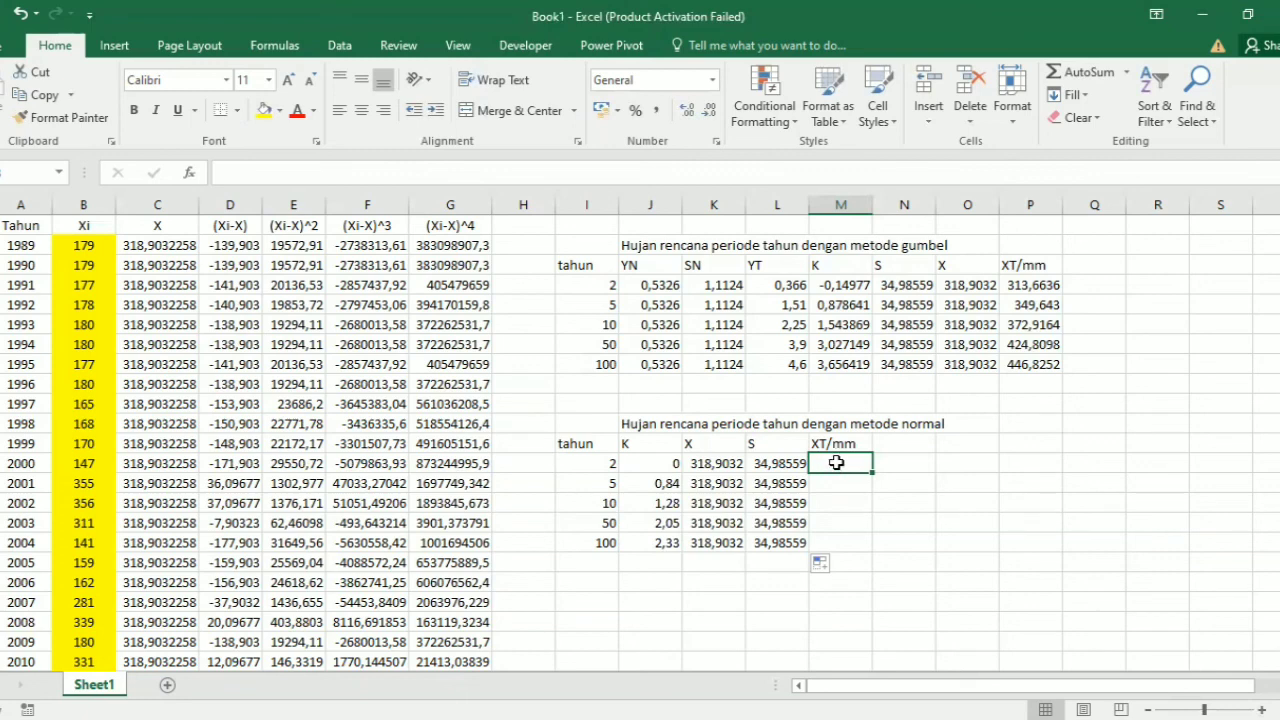
type("=")
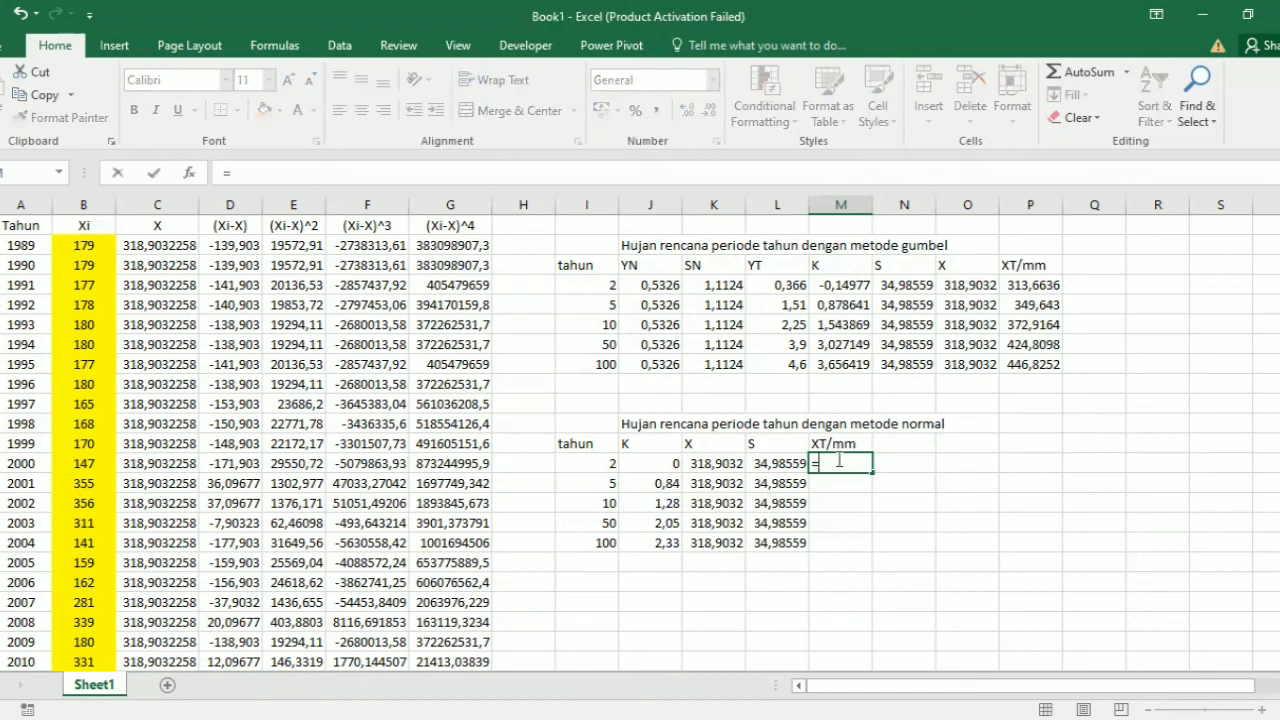
left_click(722, 464)
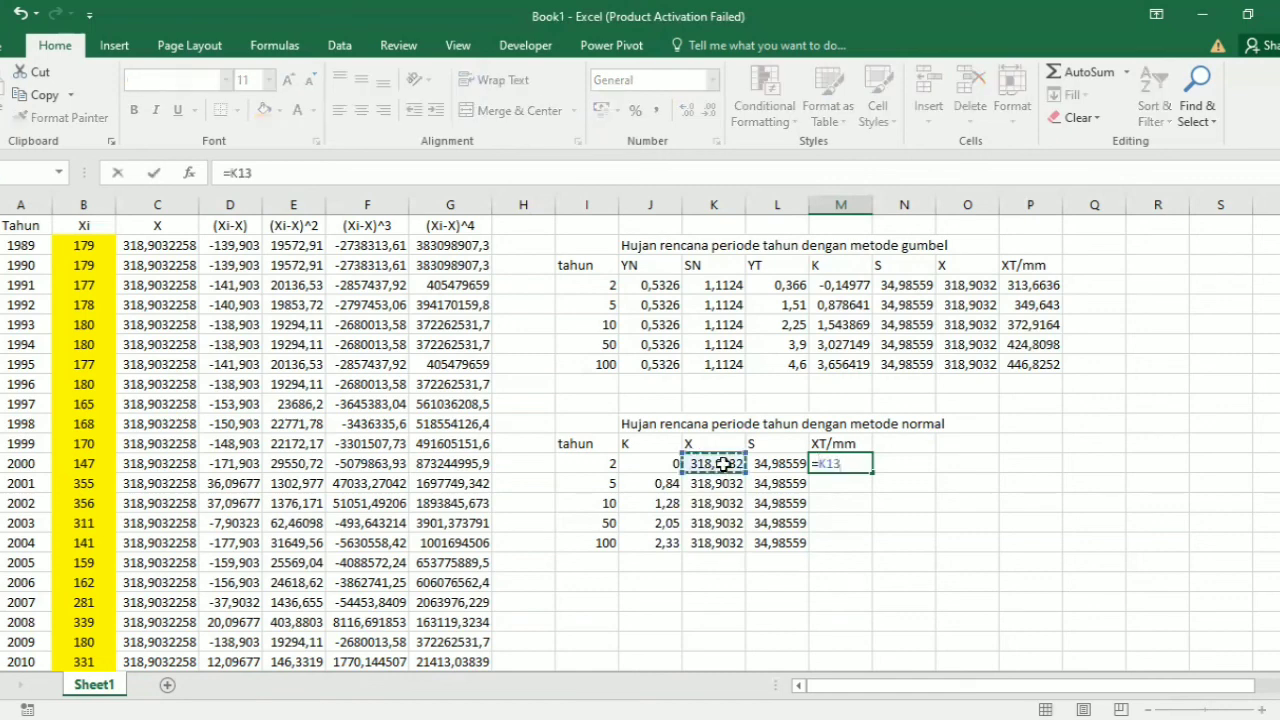
type("+(")
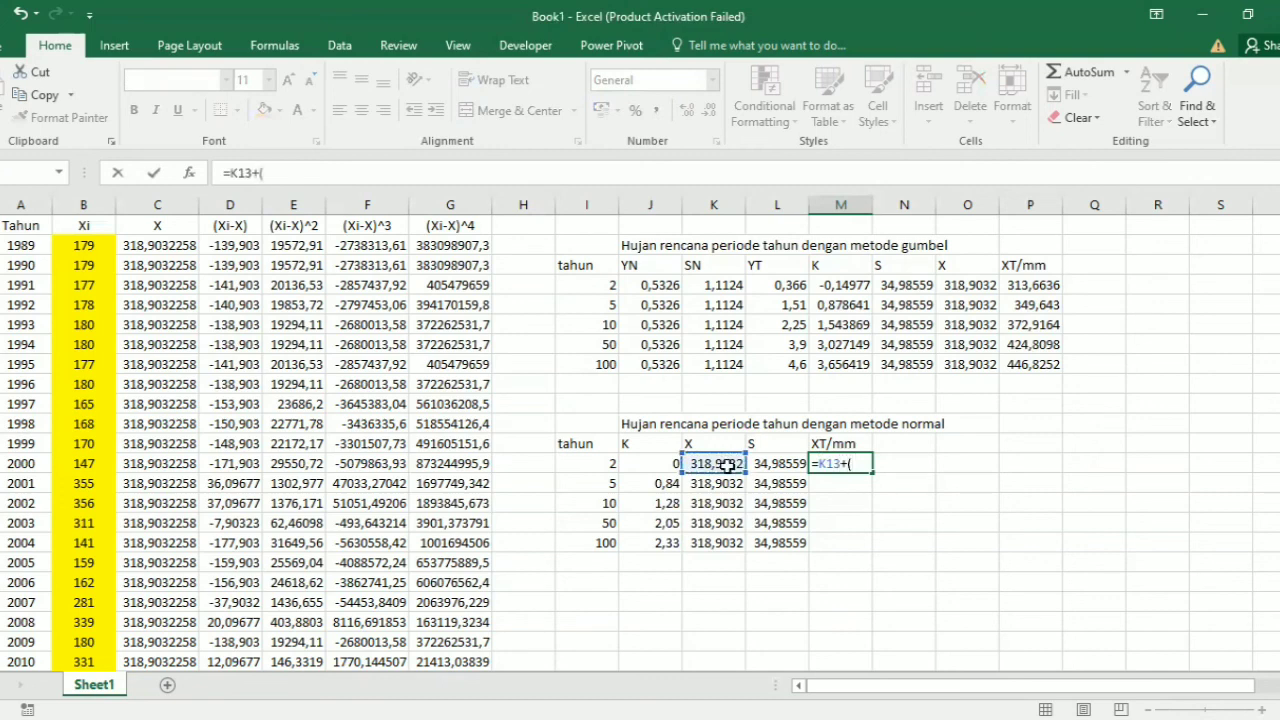
left_click(672, 464)
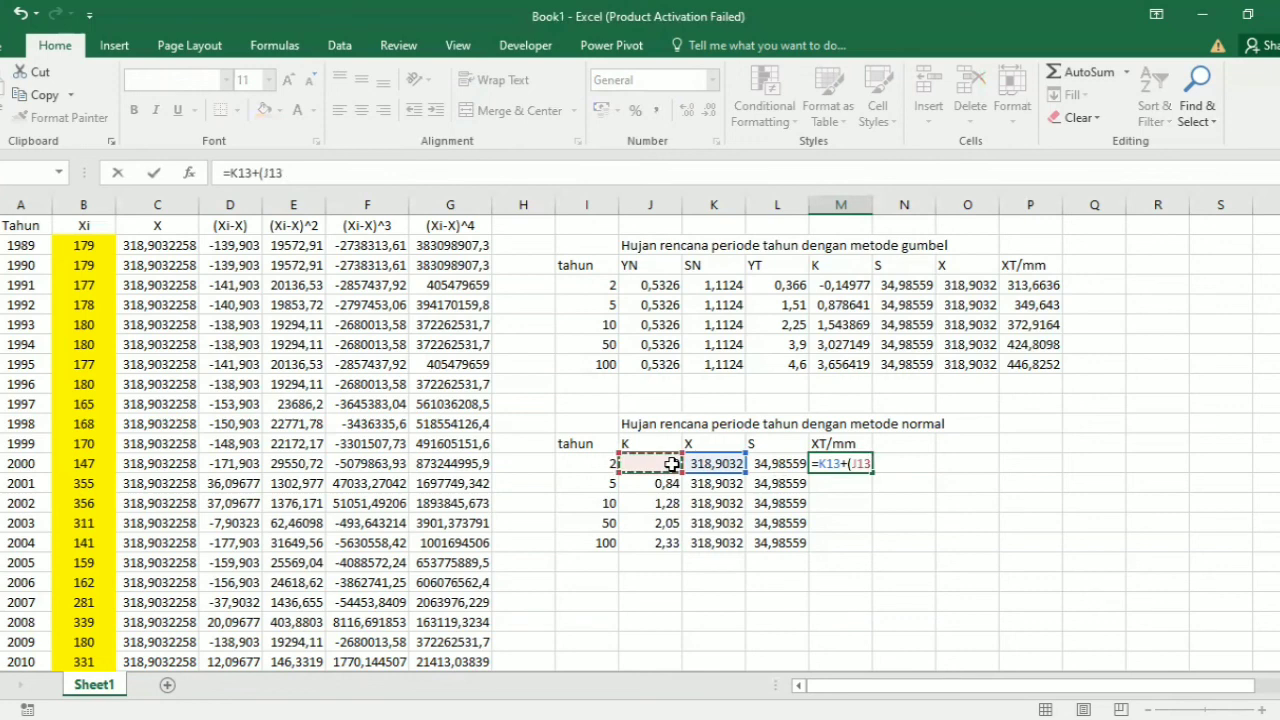
type("*")
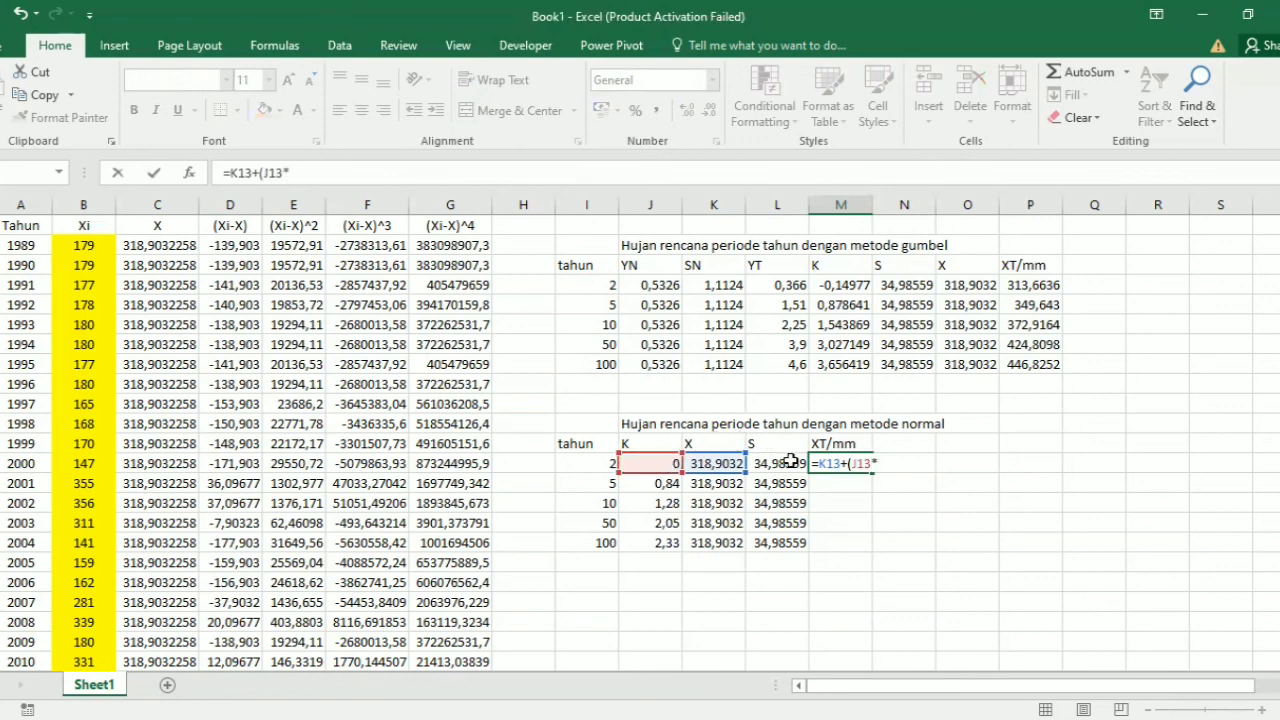
left_click(790, 462)
type(")")
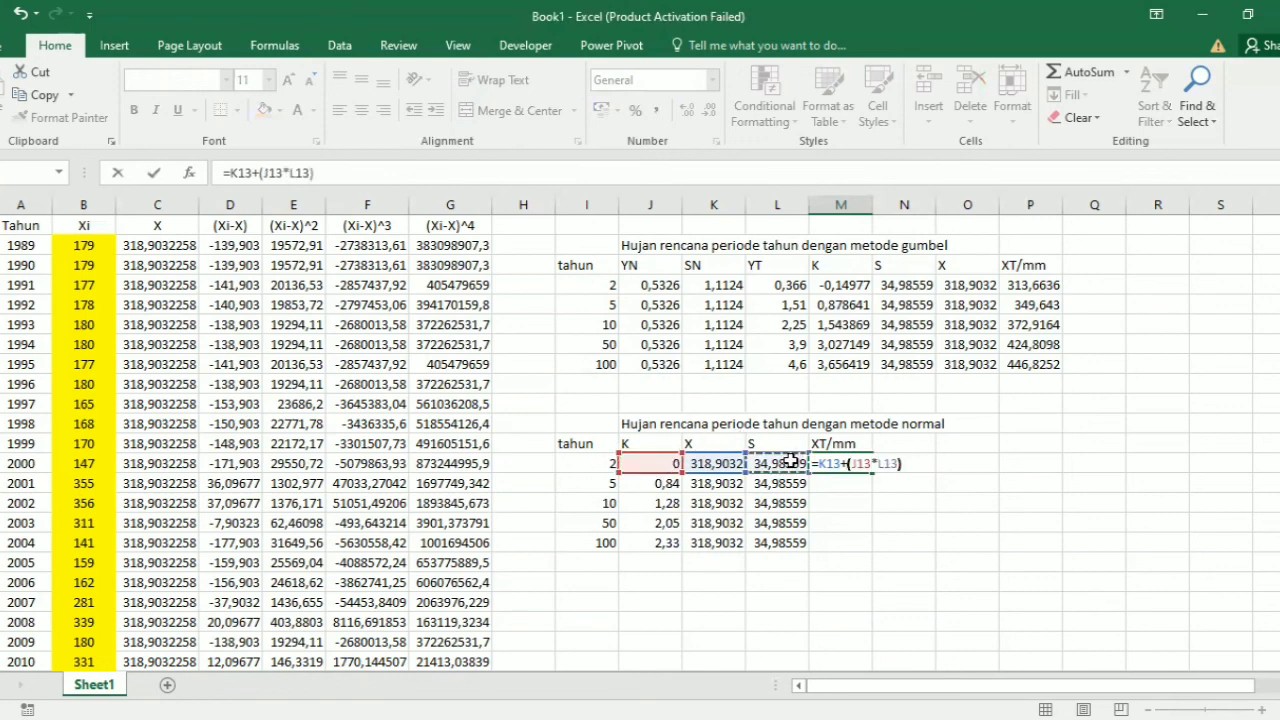
key("Return")
Step: Fill the XT formula from M13 down to M17 for the remaining return periods
left_click(840, 463)
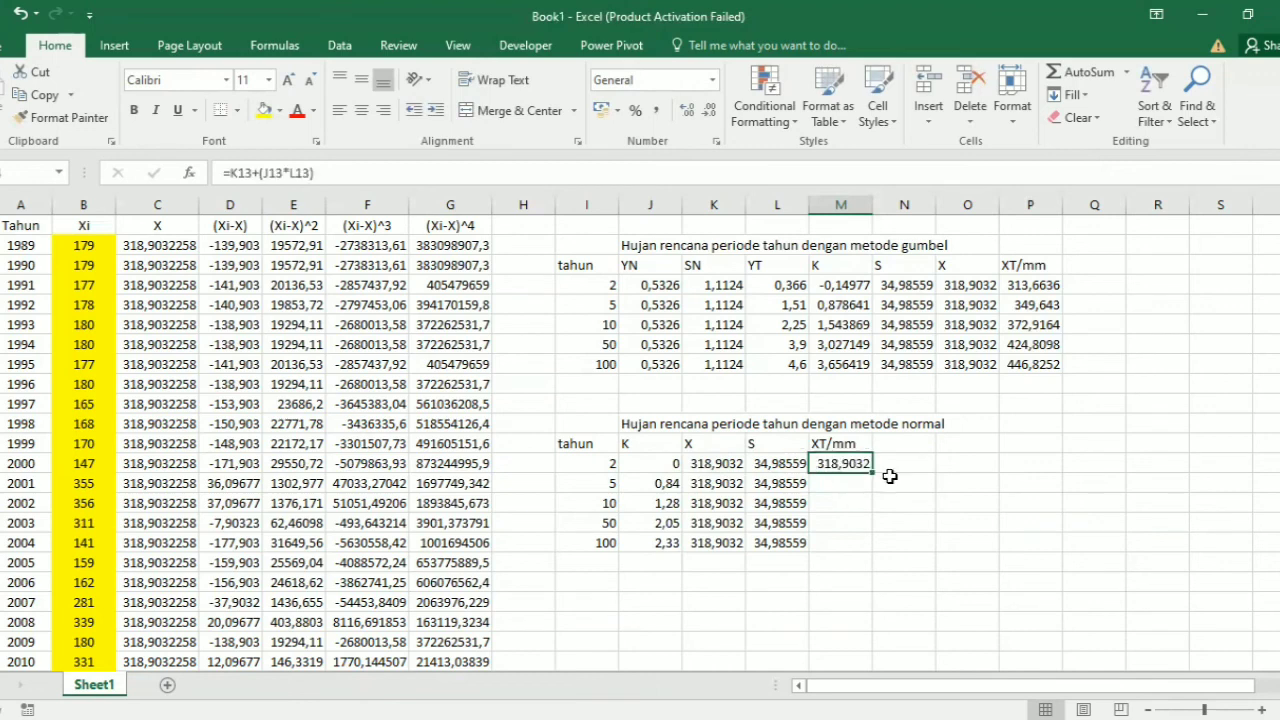
left_click_drag(870, 470, 866, 536)
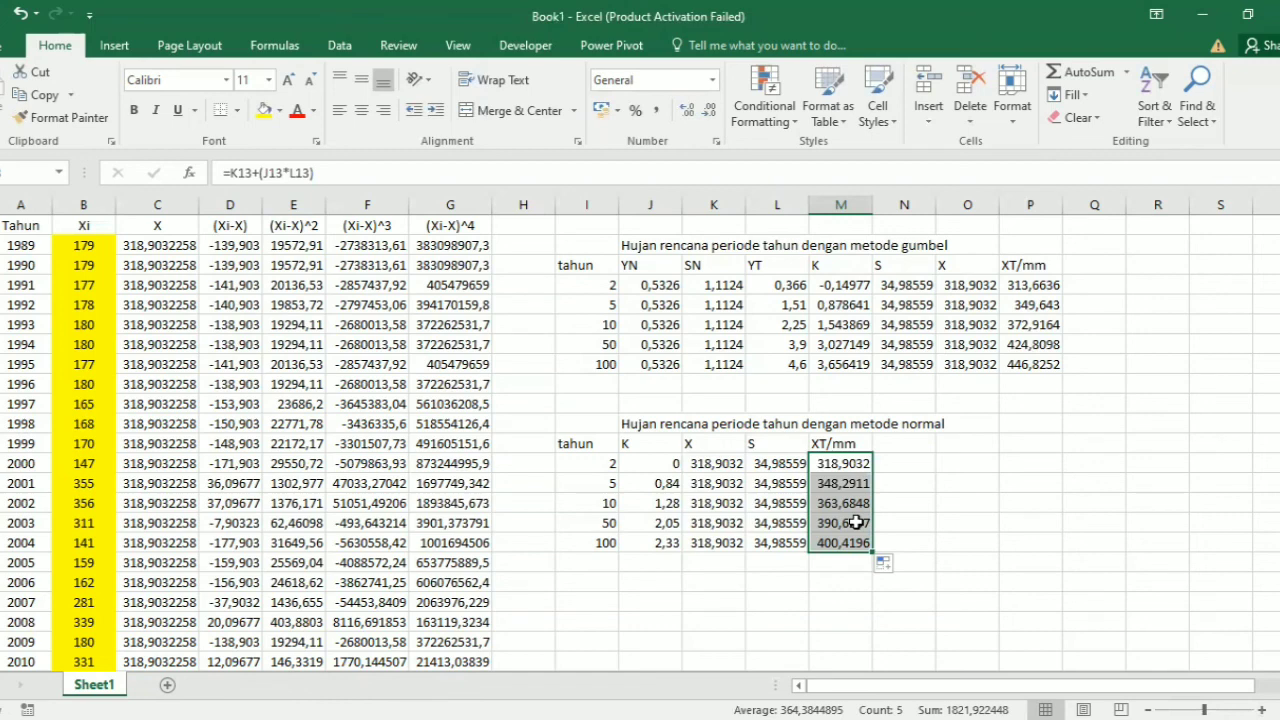
scroll(856, 522, "down", 2)
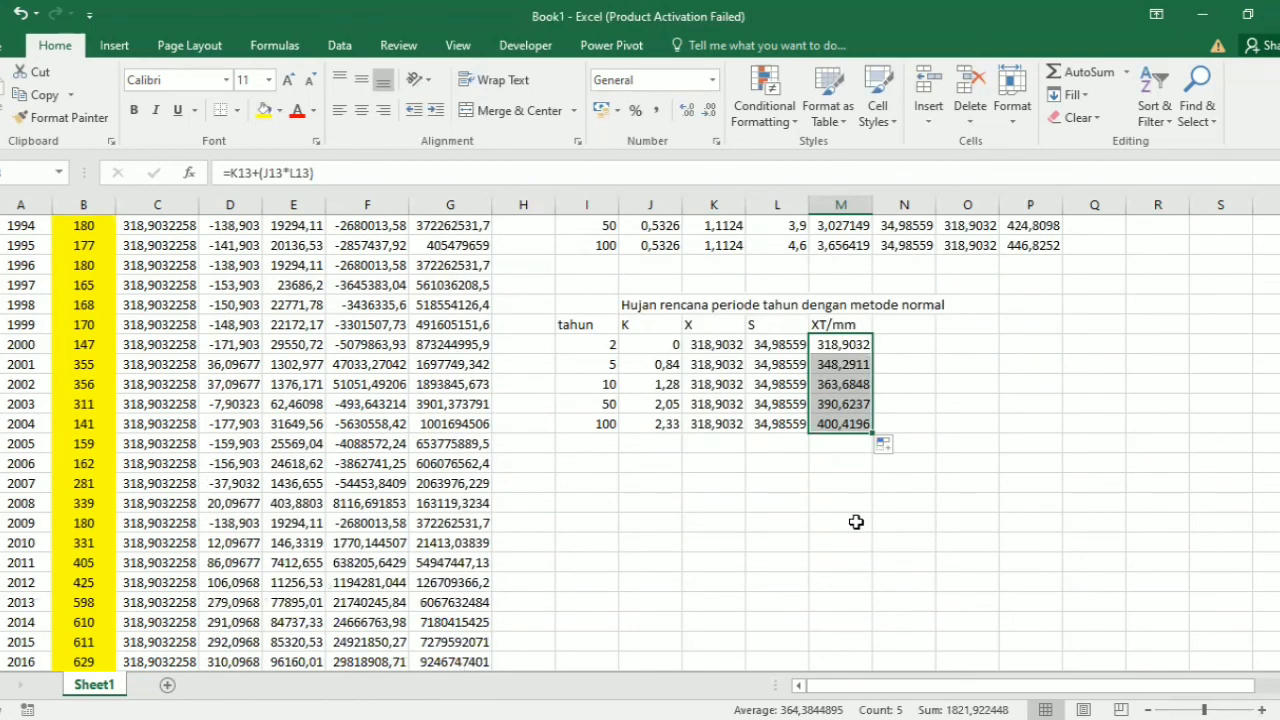